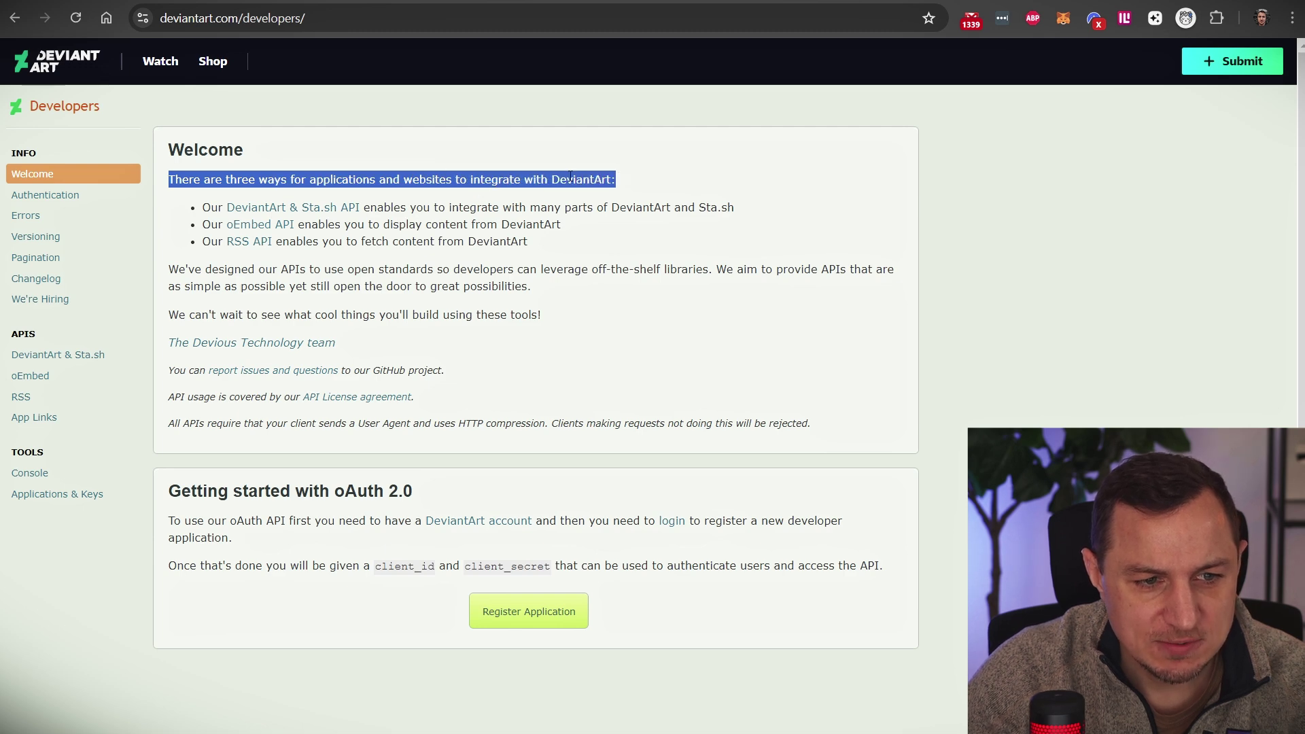
Step: Read the Getting started with oAuth 2.0 section, highlighting the client_id and client_secret terms
click(582, 177)
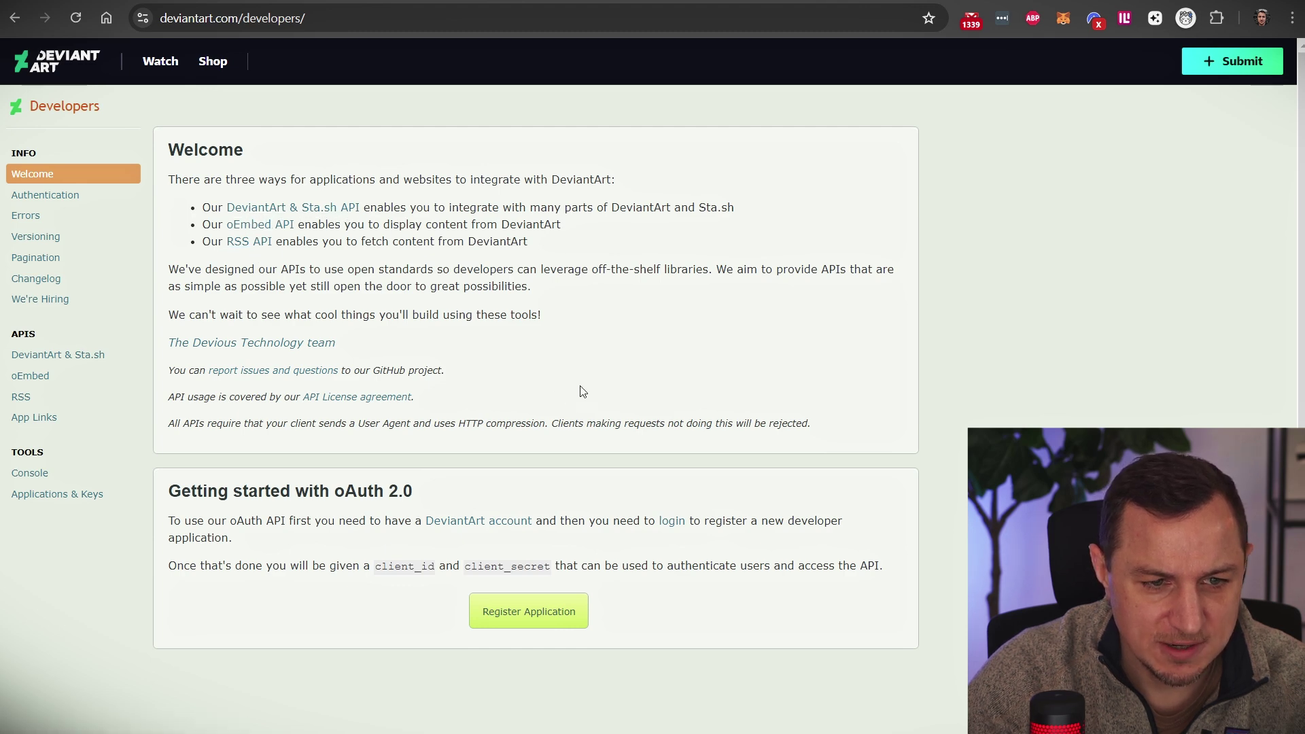
drag(167, 491, 334, 493)
double_click(370, 492)
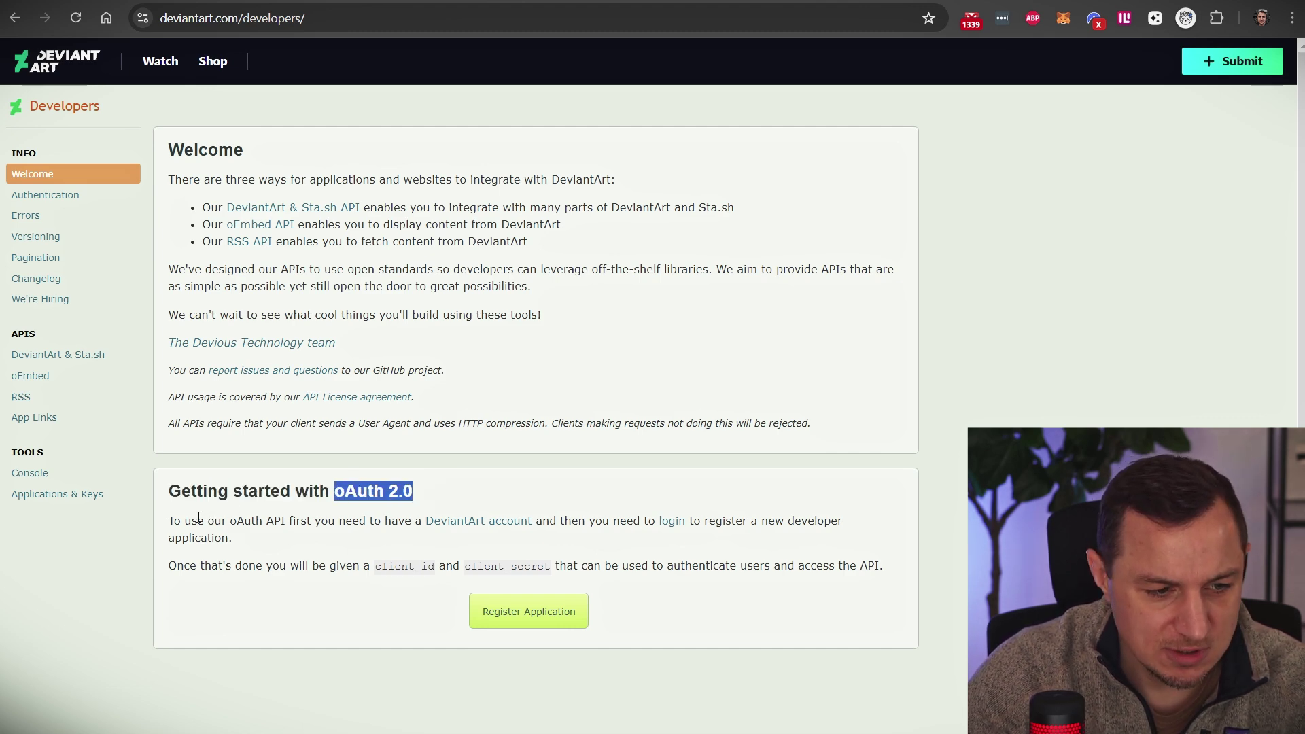
drag(173, 521, 250, 543)
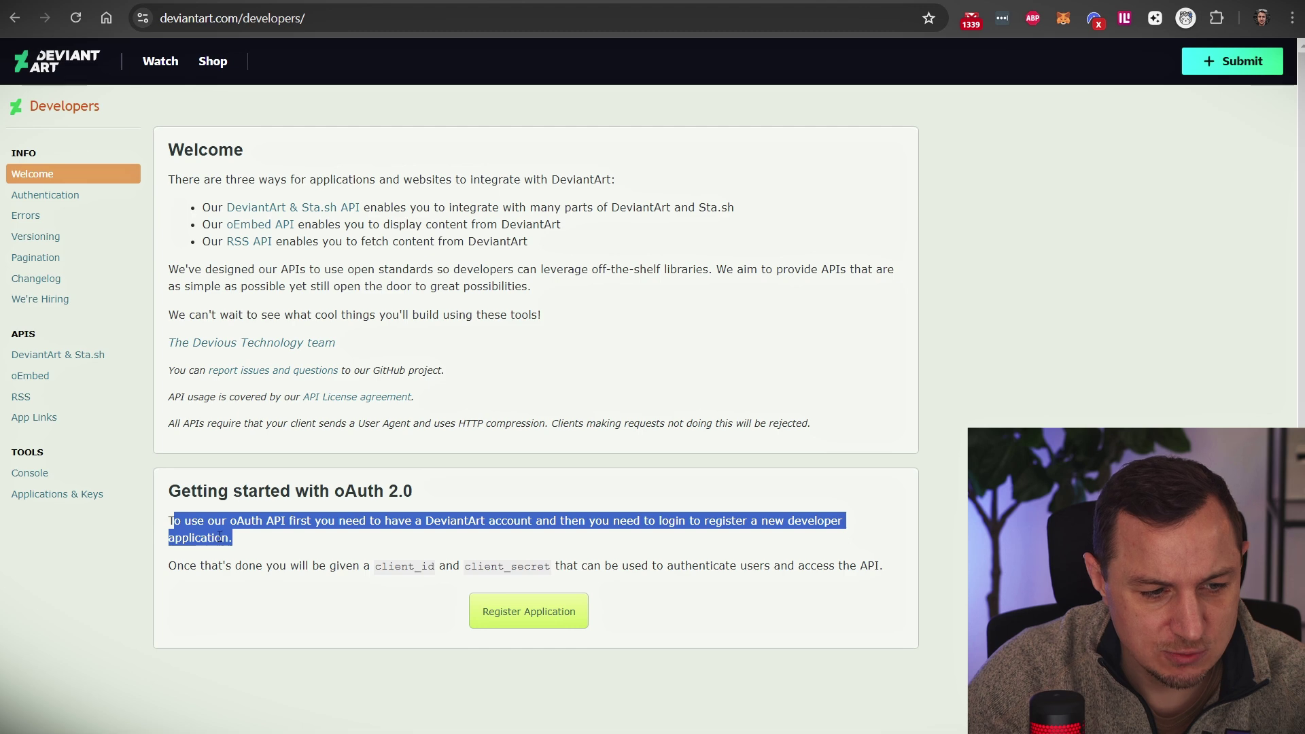
click(187, 544)
drag(170, 565, 394, 564)
double_click(422, 564)
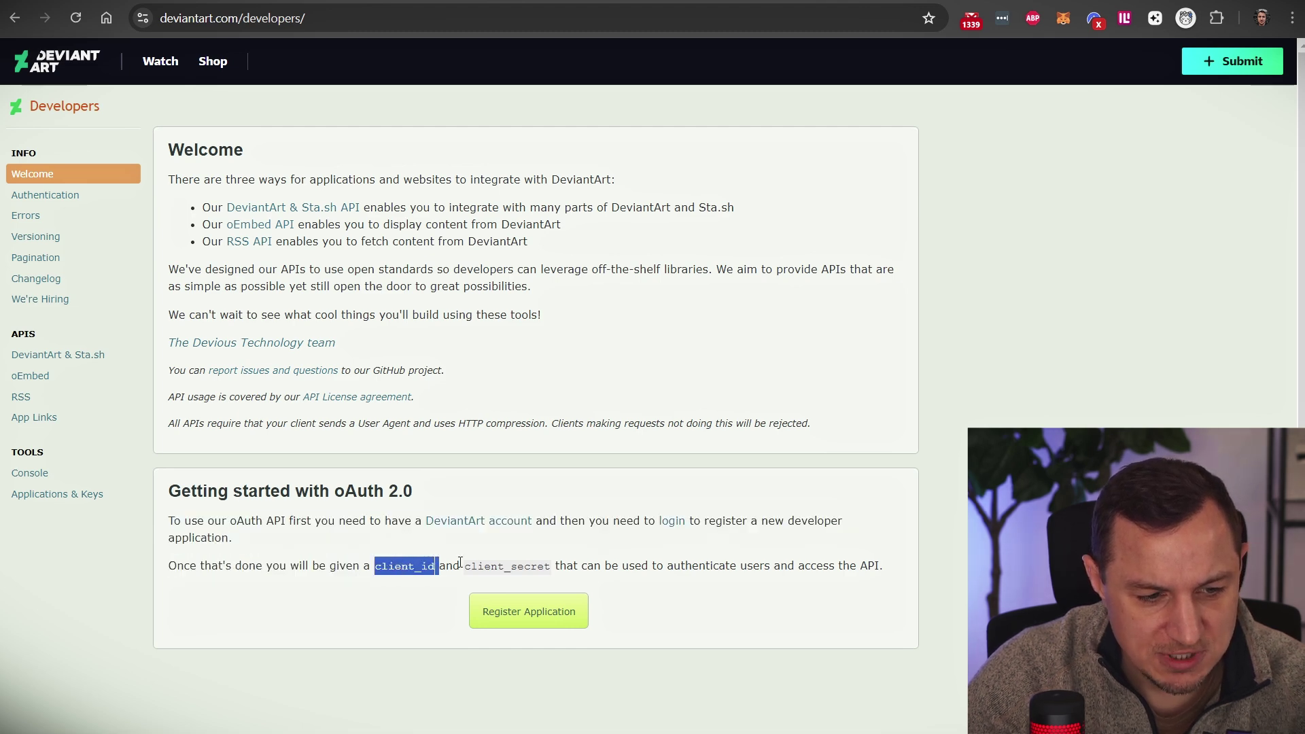
click(481, 561)
double_click(507, 565)
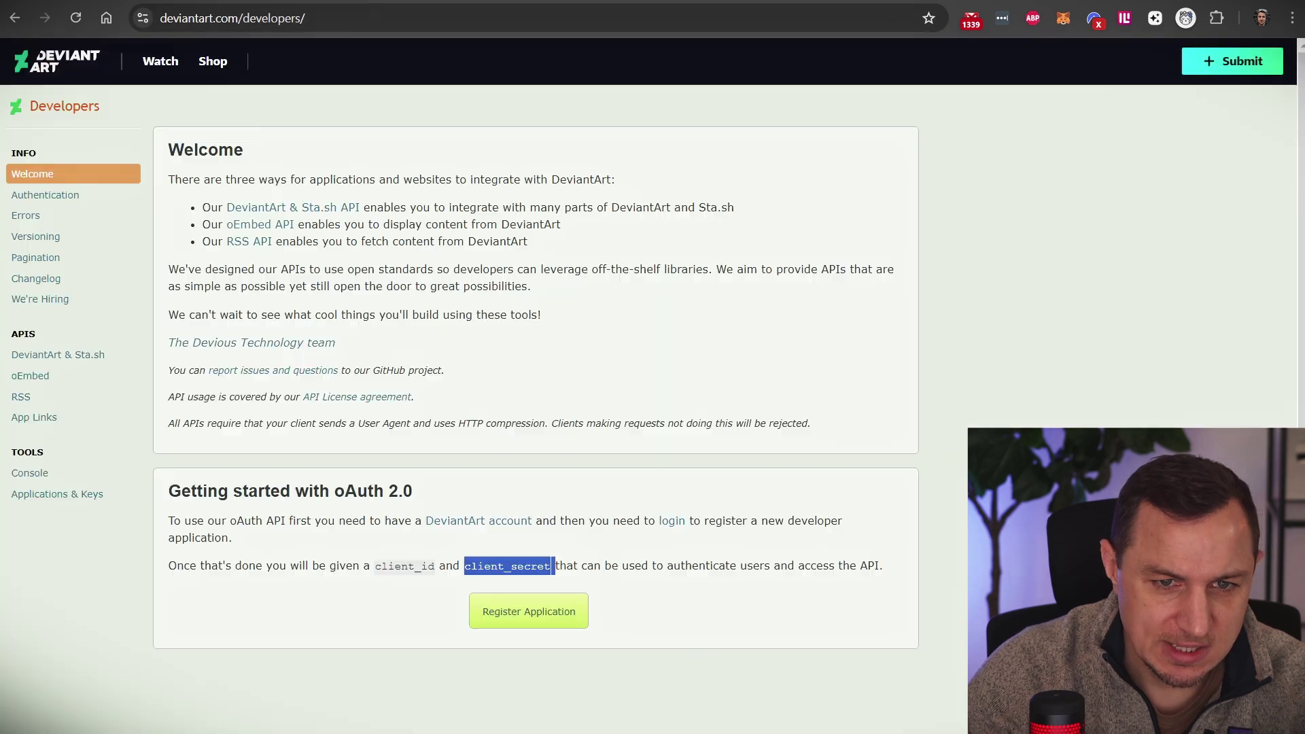
key(ctrl+Tab)
click(1160, 365)
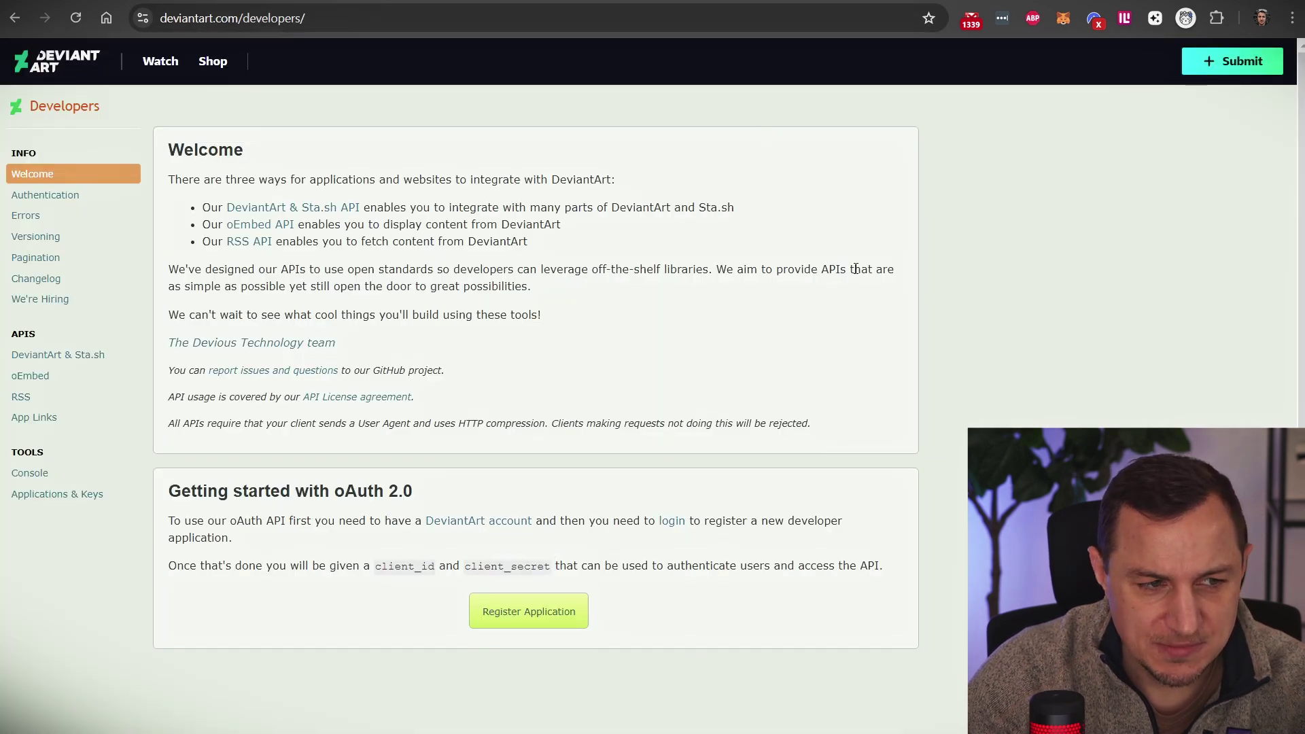
Step: Open DeviantArt's Register Application form, returning from the login page first
click(508, 623)
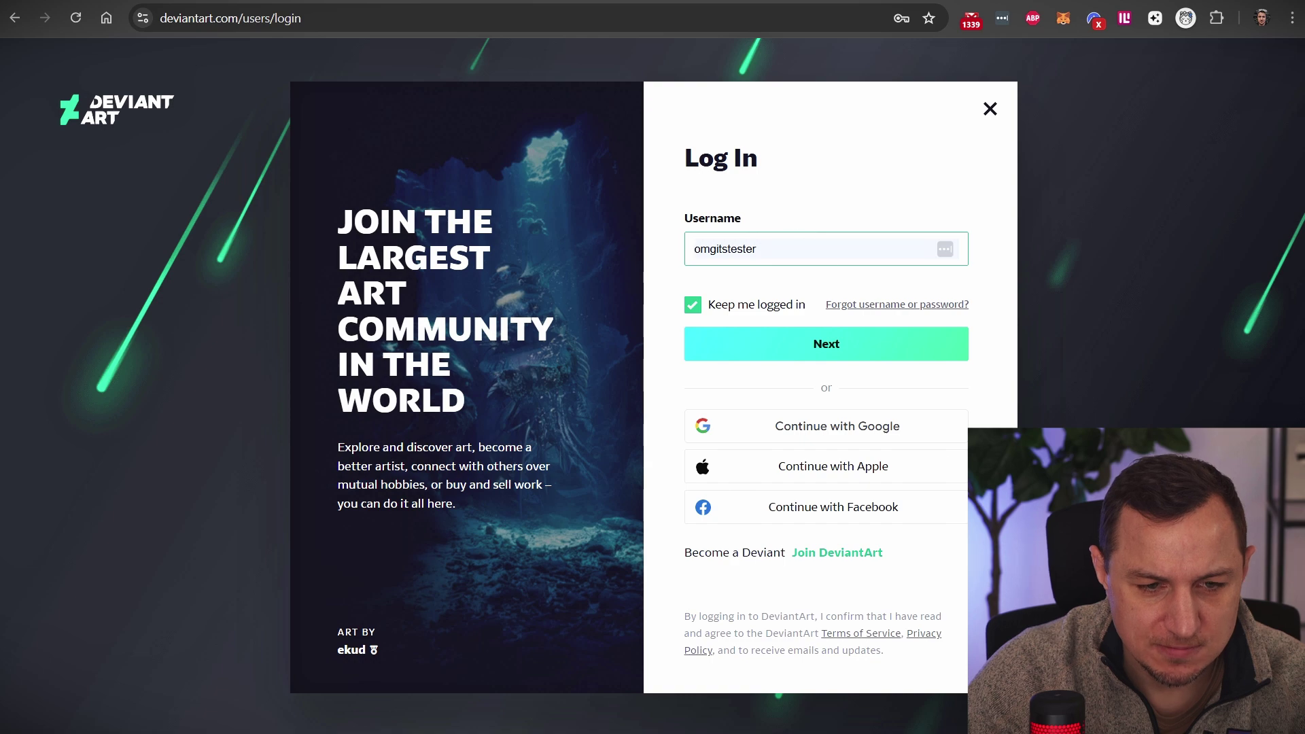
key(alt+Left)
click(522, 622)
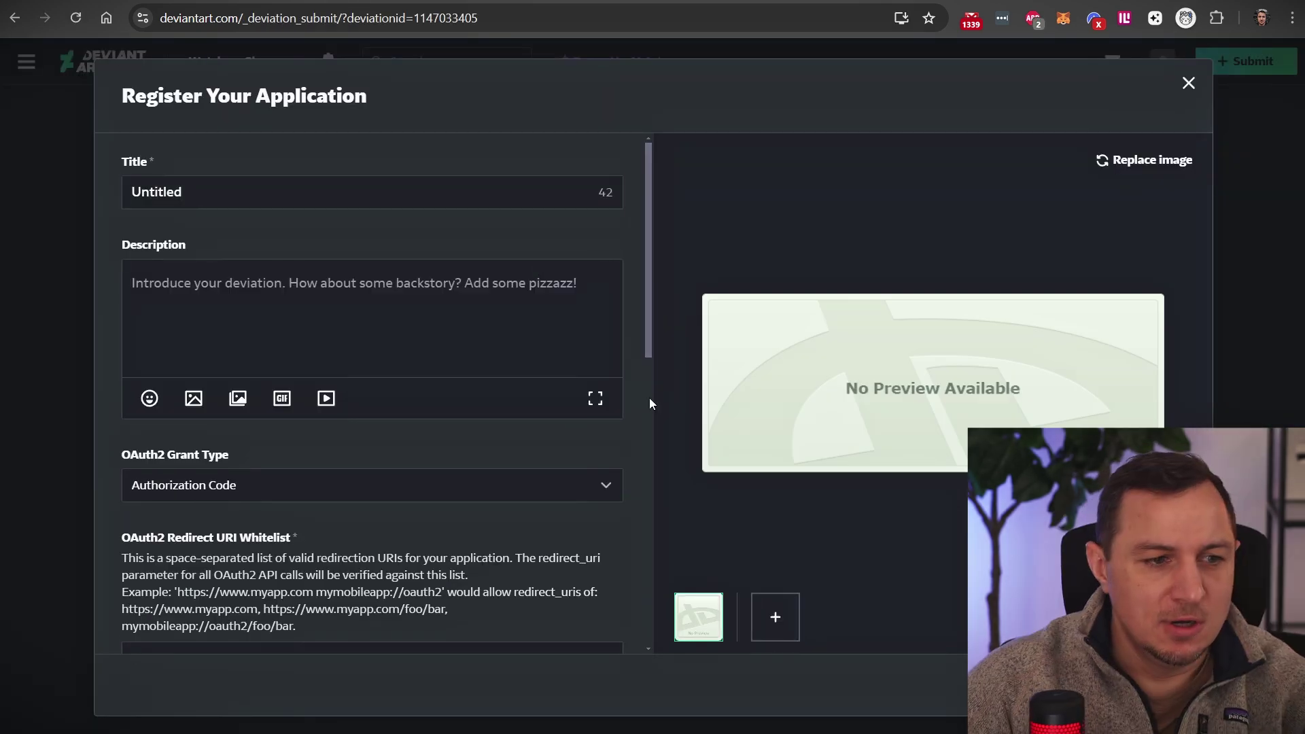
Step: Title the application 'AIDenisTutorialHTTP' and keep Authorization Code as the OAuth2 grant type
double_click(224, 193)
text(A)
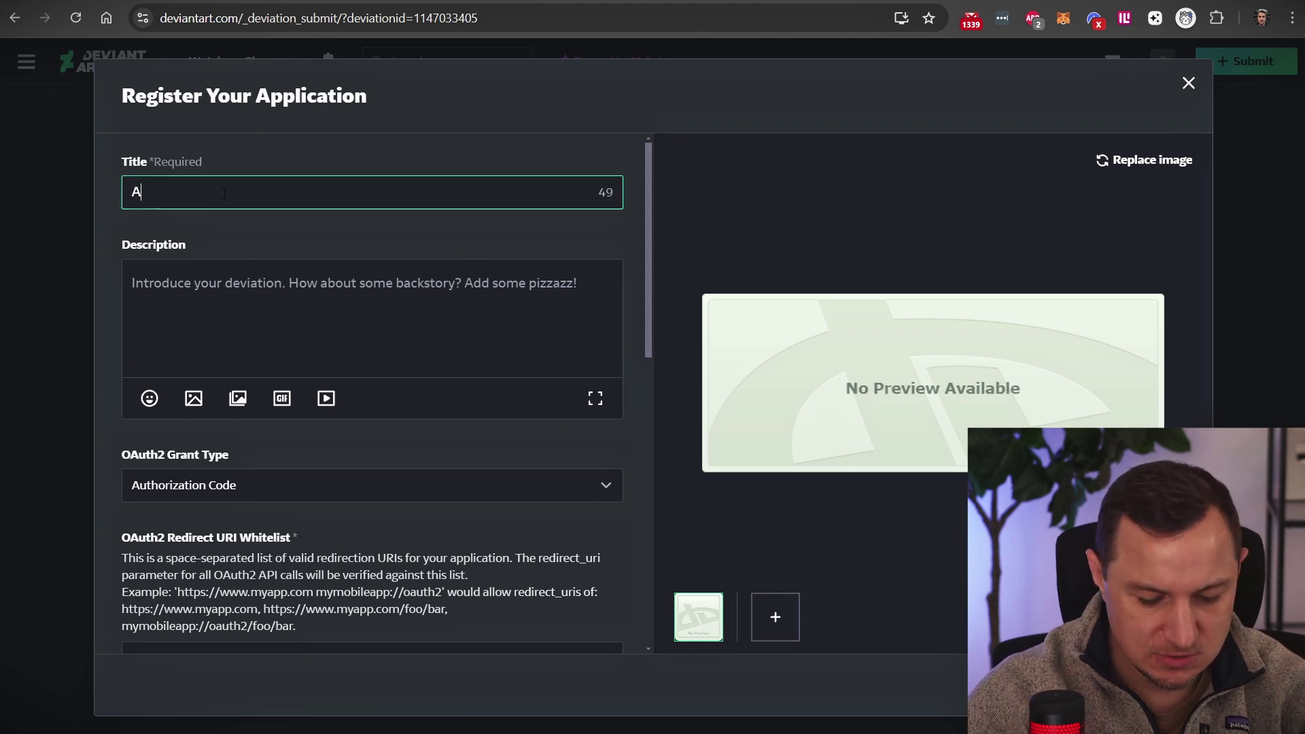
text(IDenisTutorialHTTP)
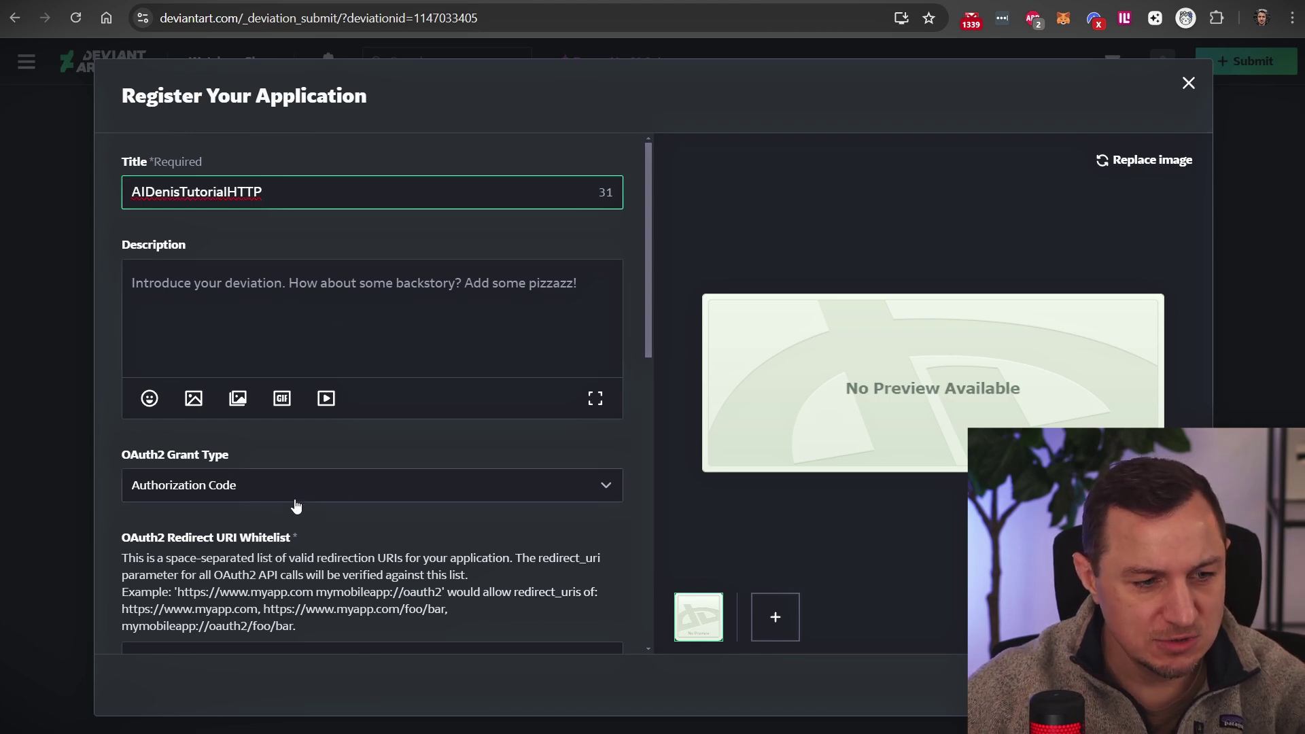
click(242, 515)
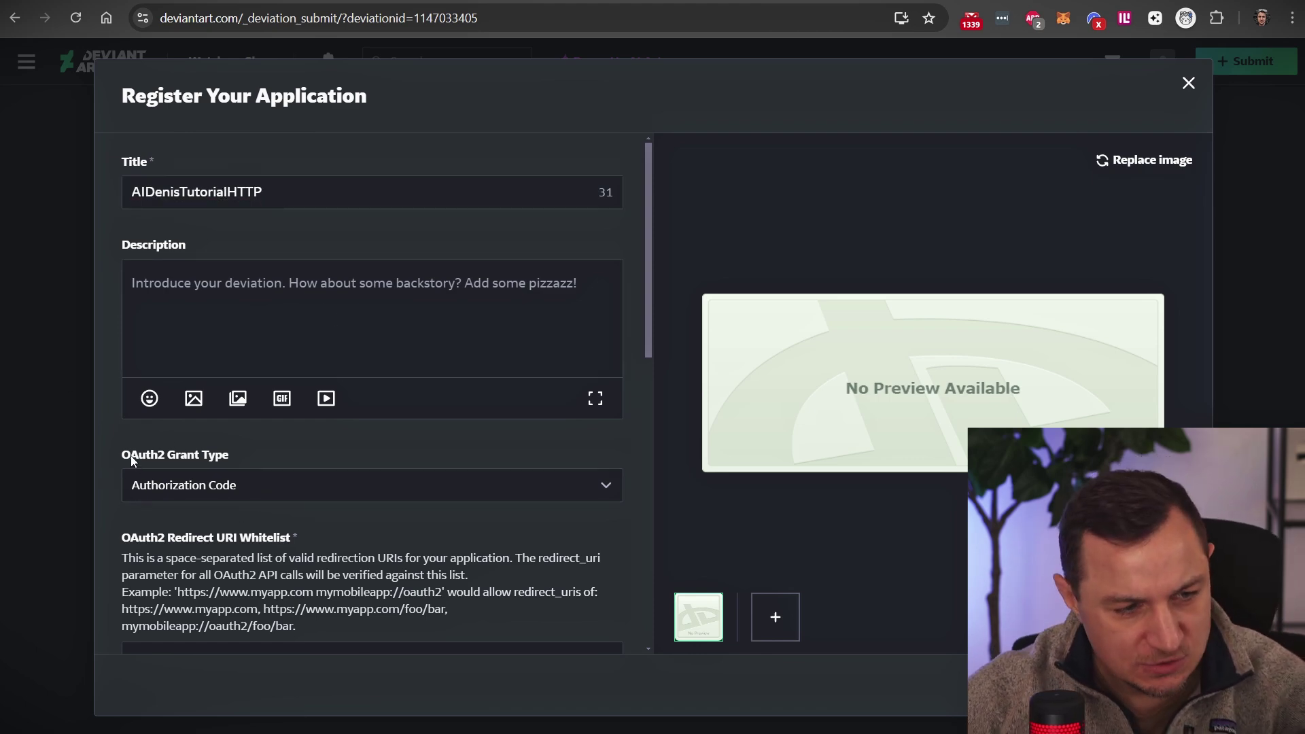
click(207, 476)
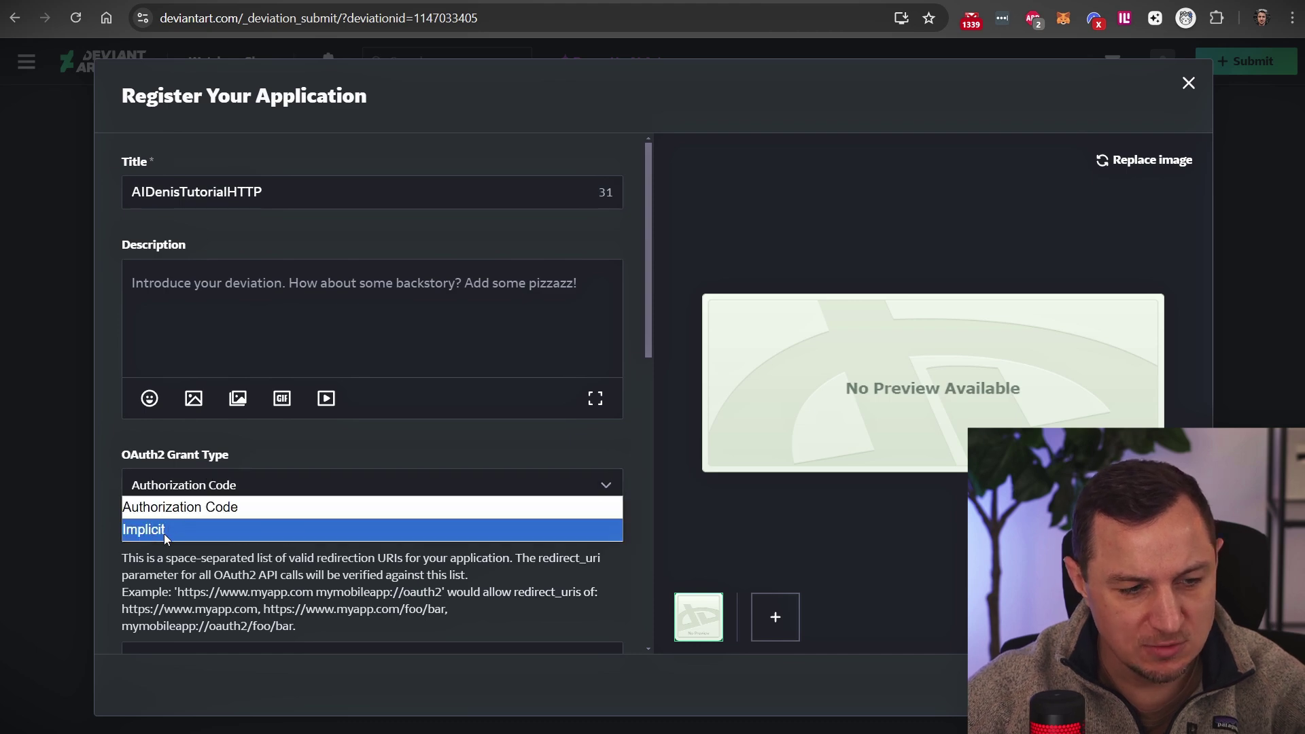
click(201, 515)
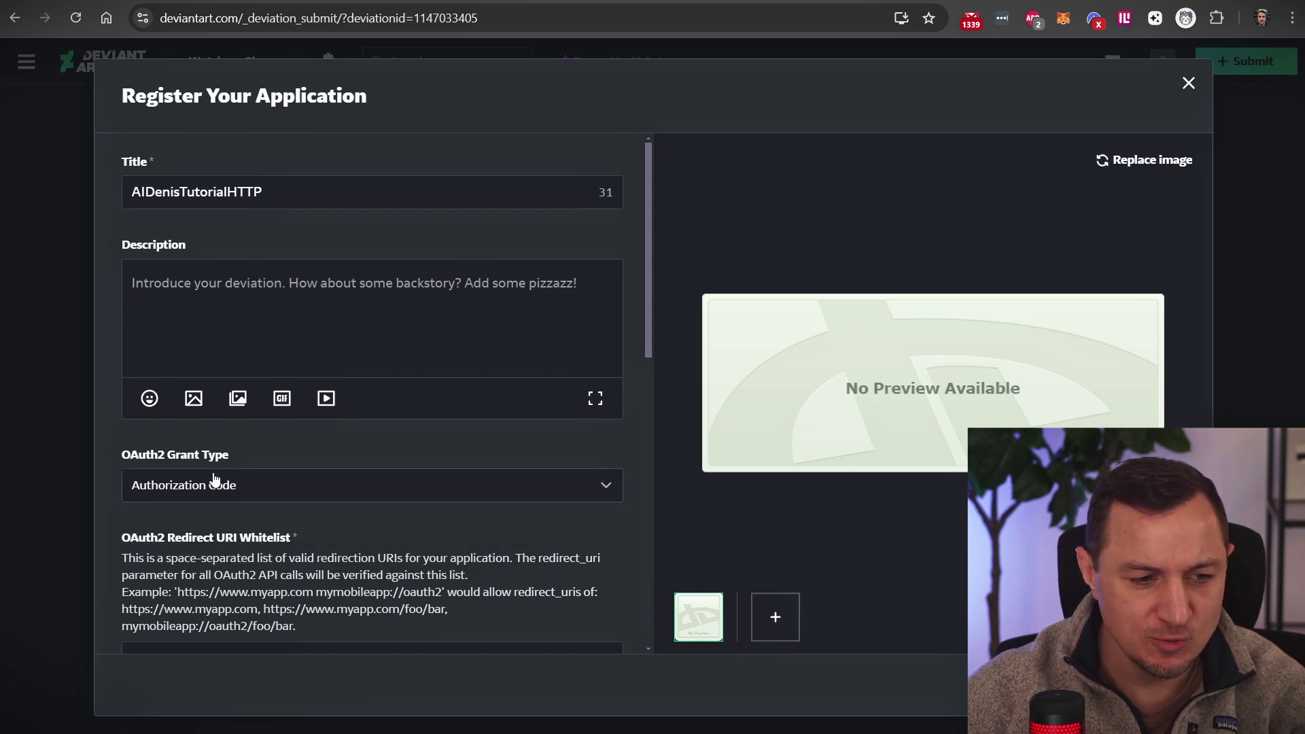
Step: Locate the OAuth2 Redirect URI Whitelist field and put the cursor in it
scroll(384, 532, down, 5)
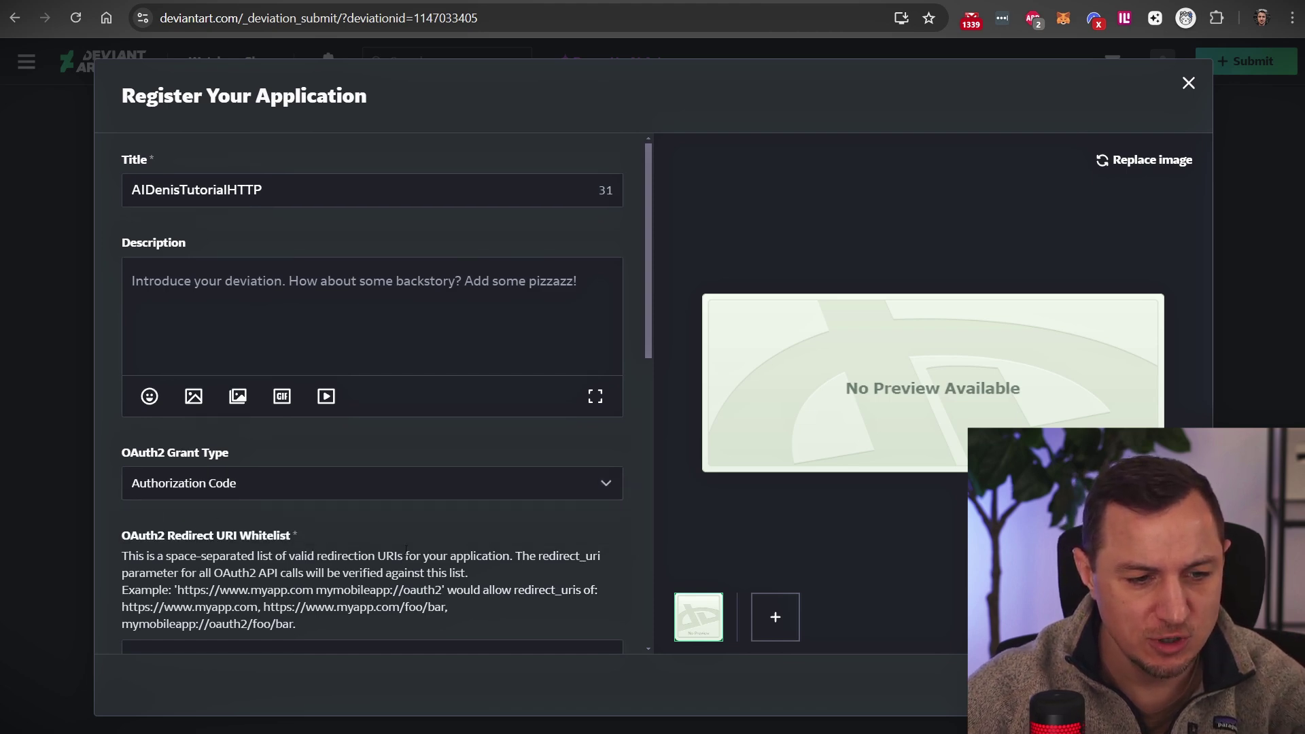
scroll(219, 291, up, 1)
drag(132, 290, 332, 288)
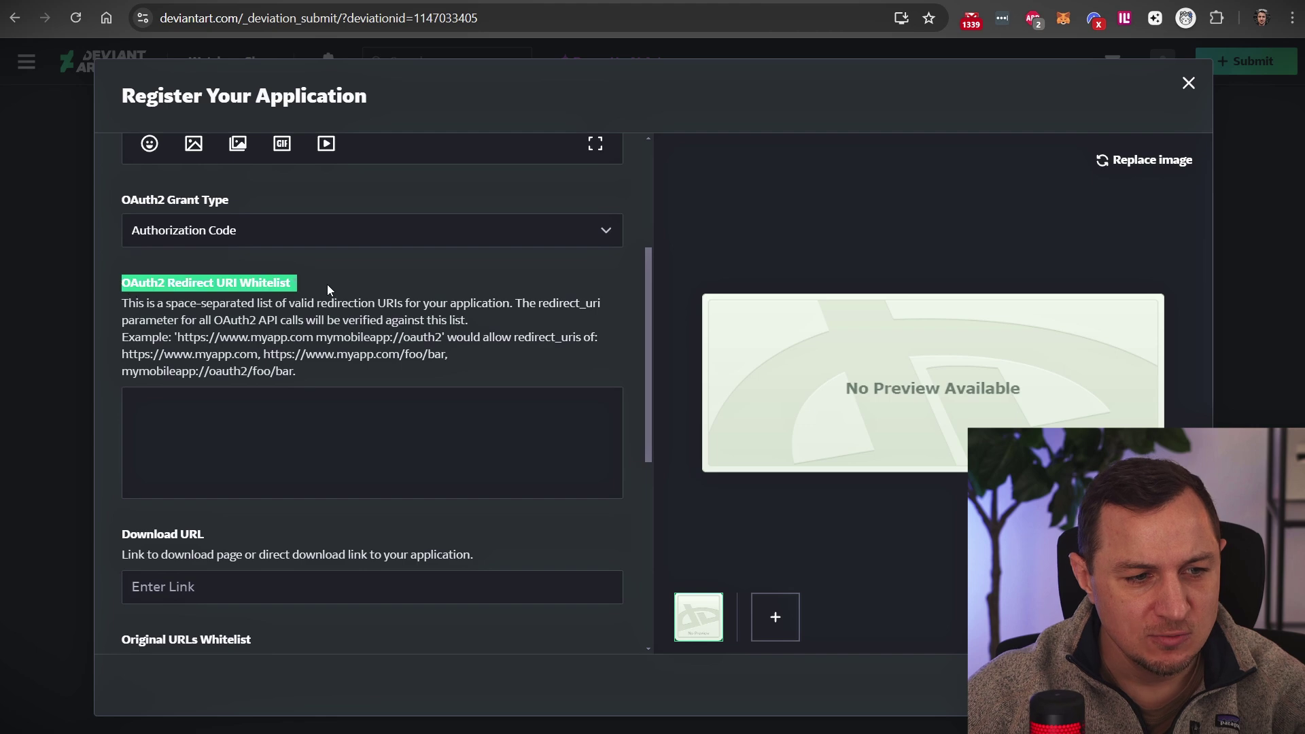
click(354, 428)
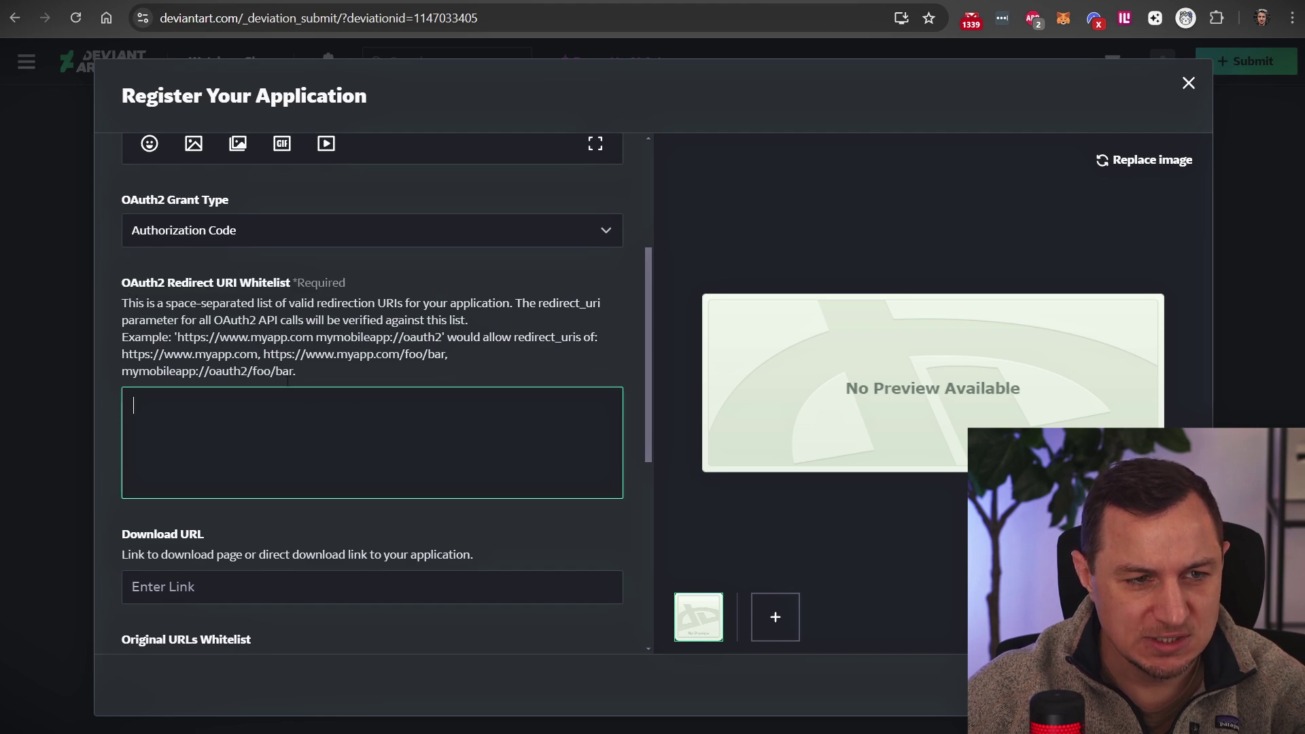
key(ctrl+shift+Tab)
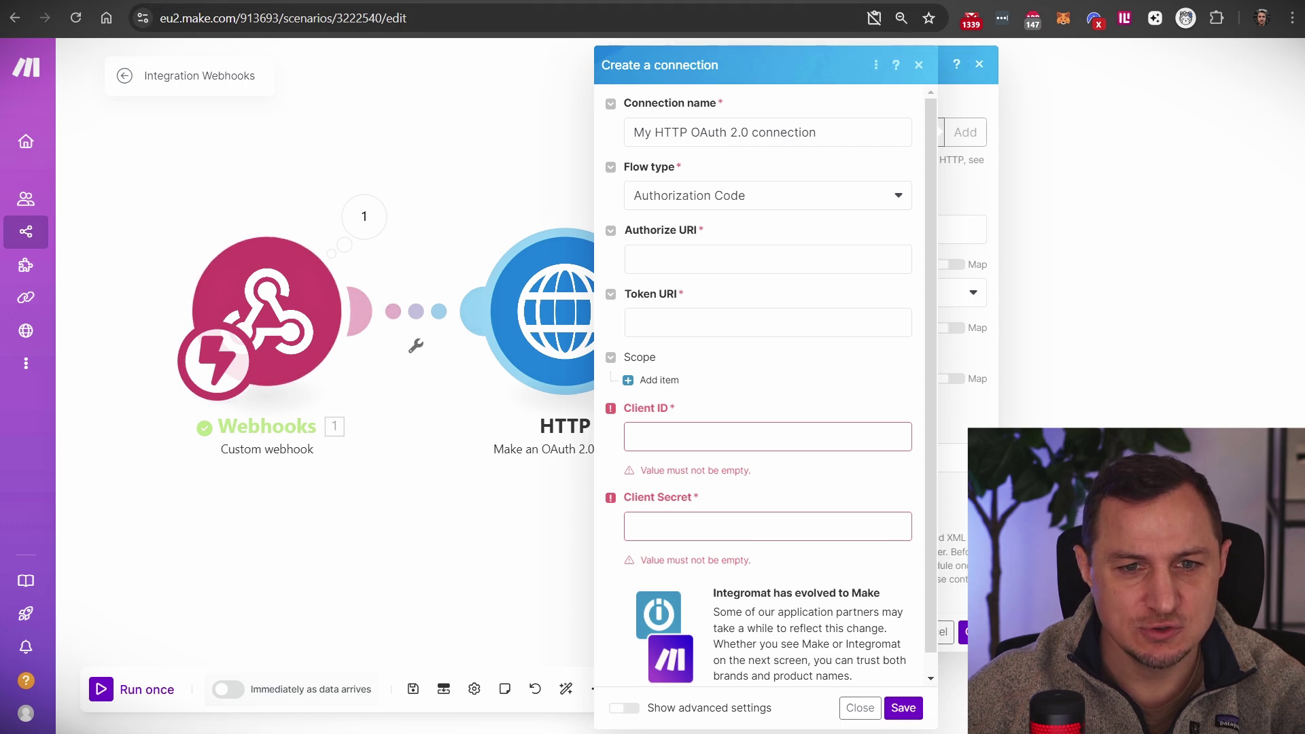
key(alt+Tab)
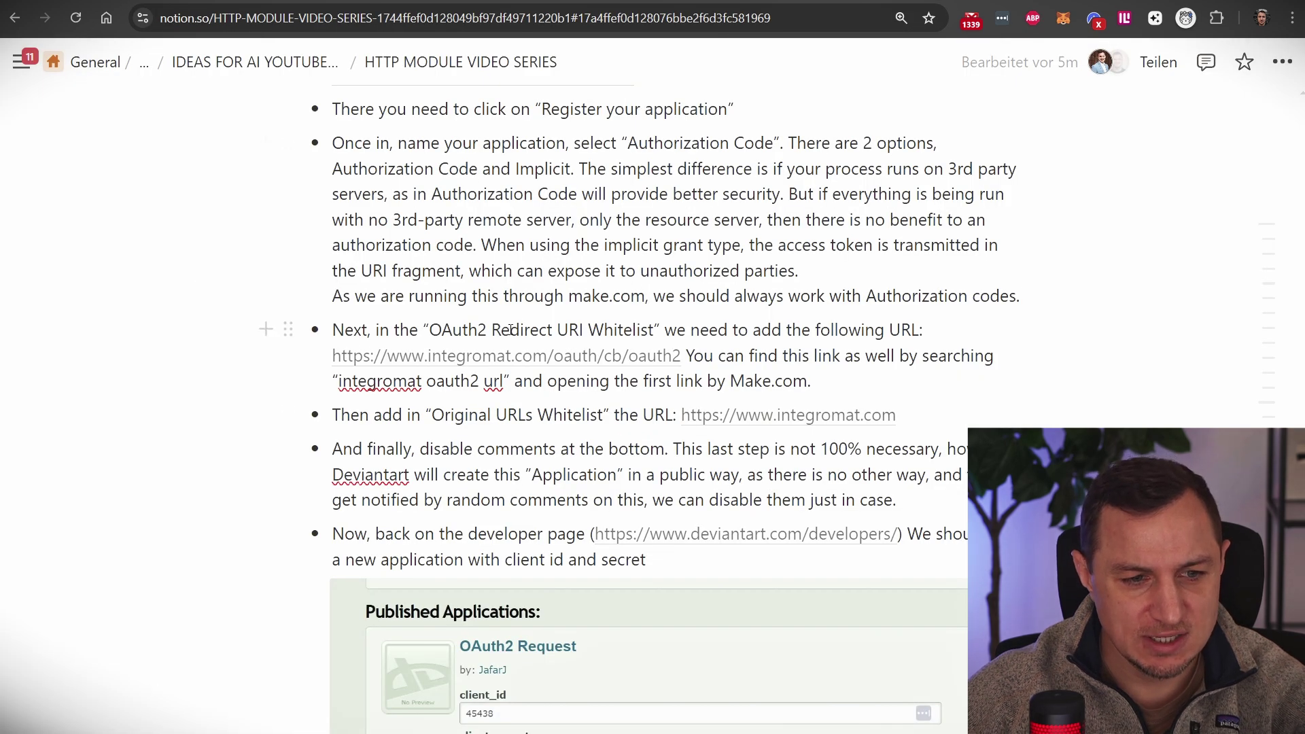
drag(447, 329, 654, 330)
drag(338, 382, 504, 385)
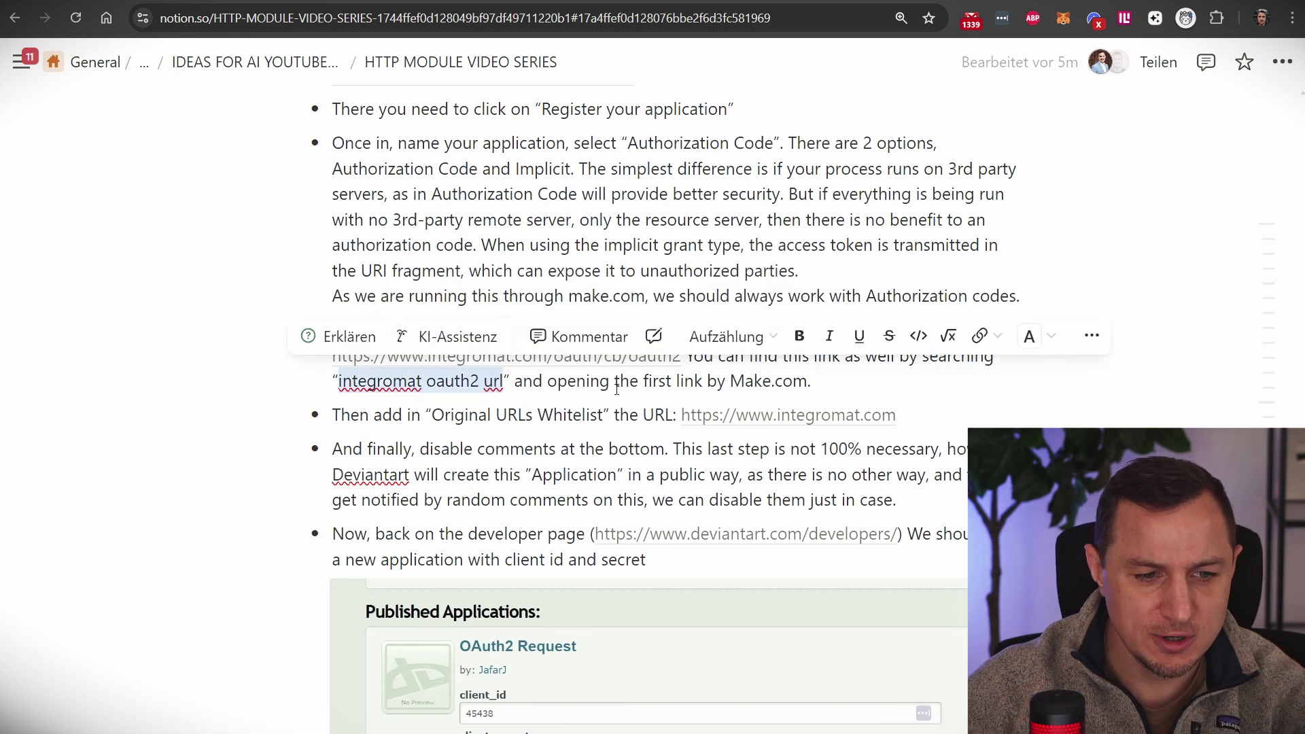
click(683, 355)
drag(682, 355, 332, 356)
key(ctrl+c)
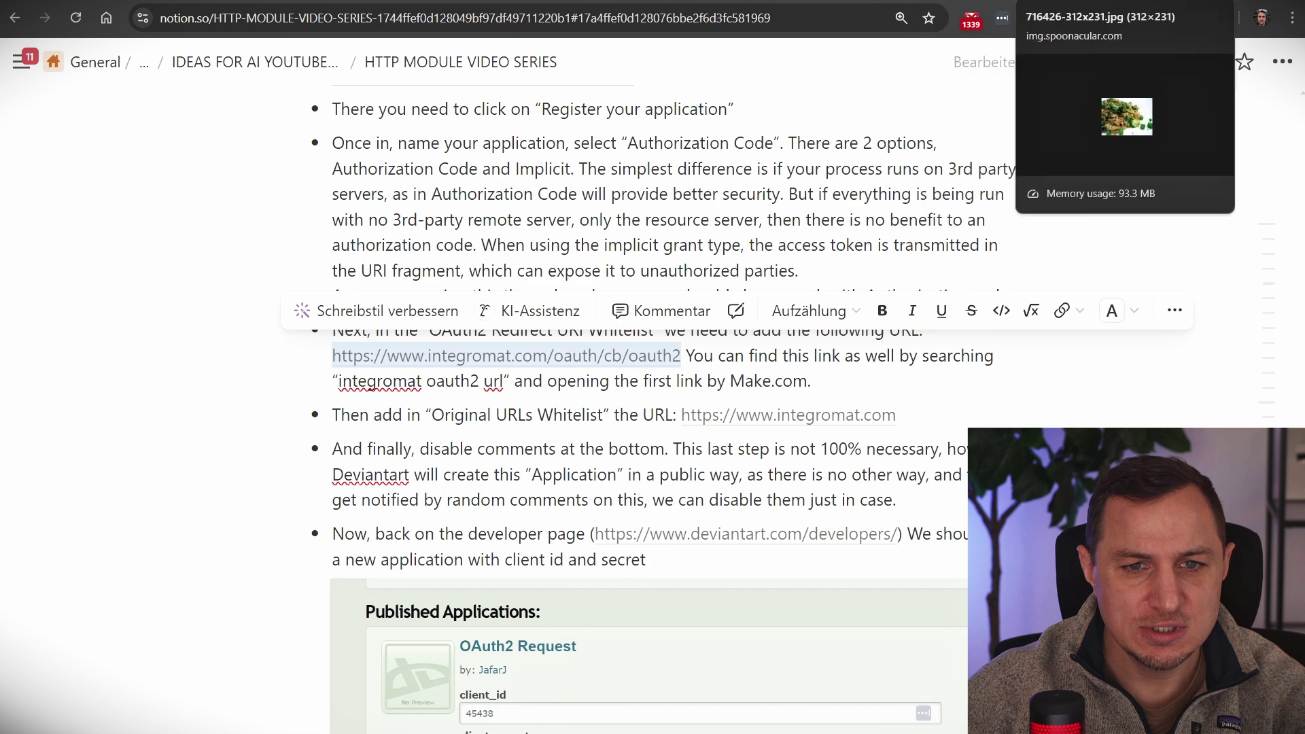
click(965, 1)
key(ctrl+Tab)
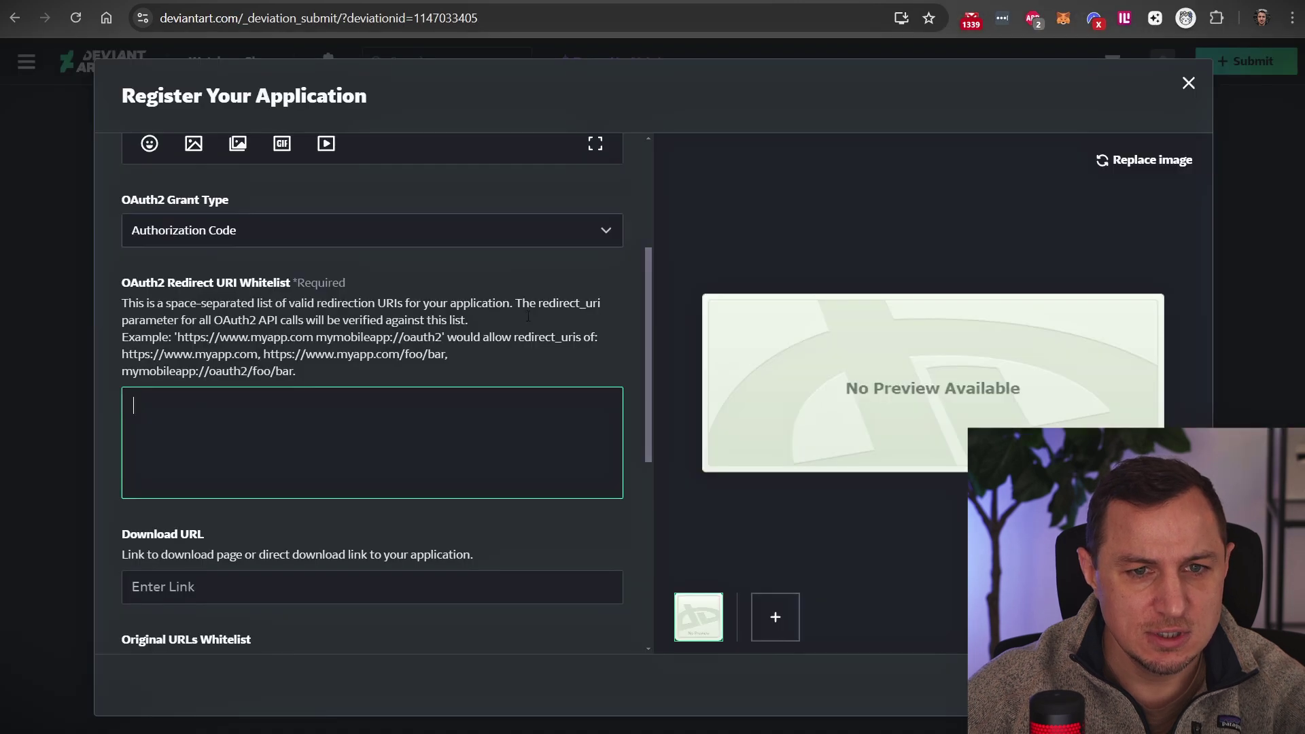
key(ctrl+v)
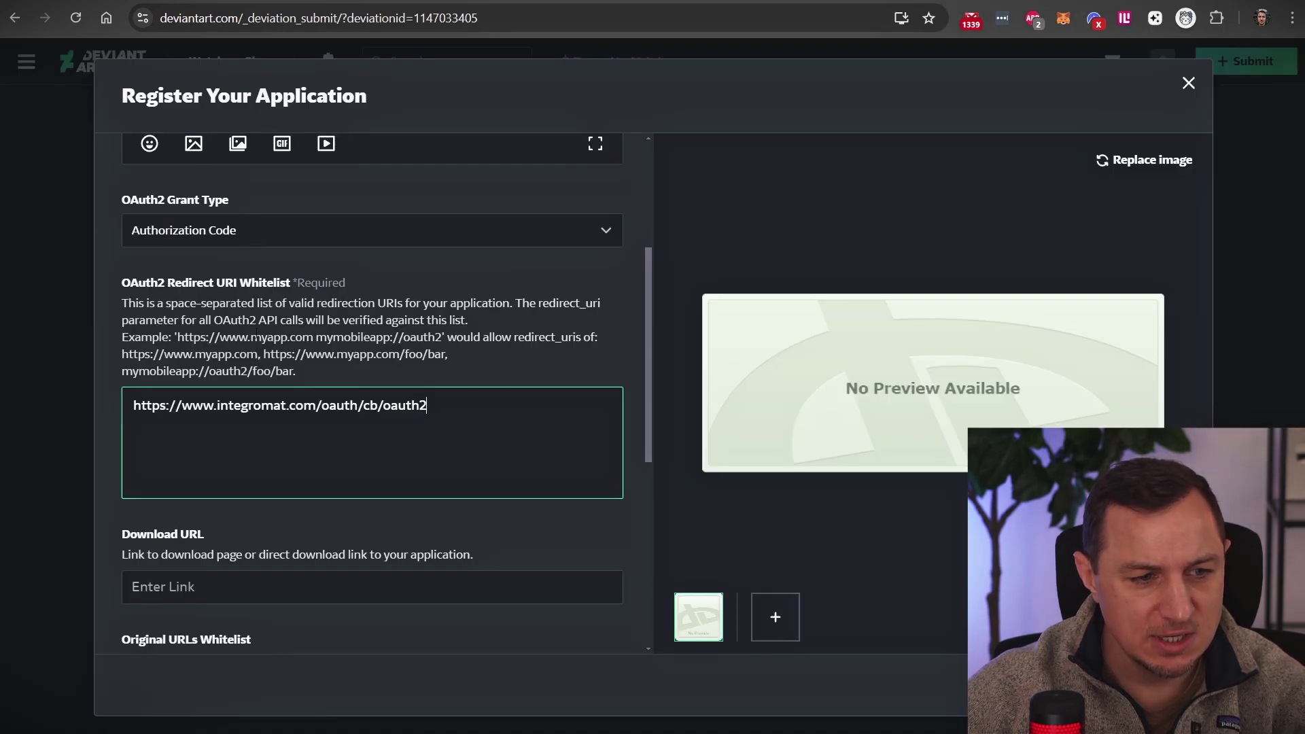
scroll(329, 370, down, 4)
click(291, 554)
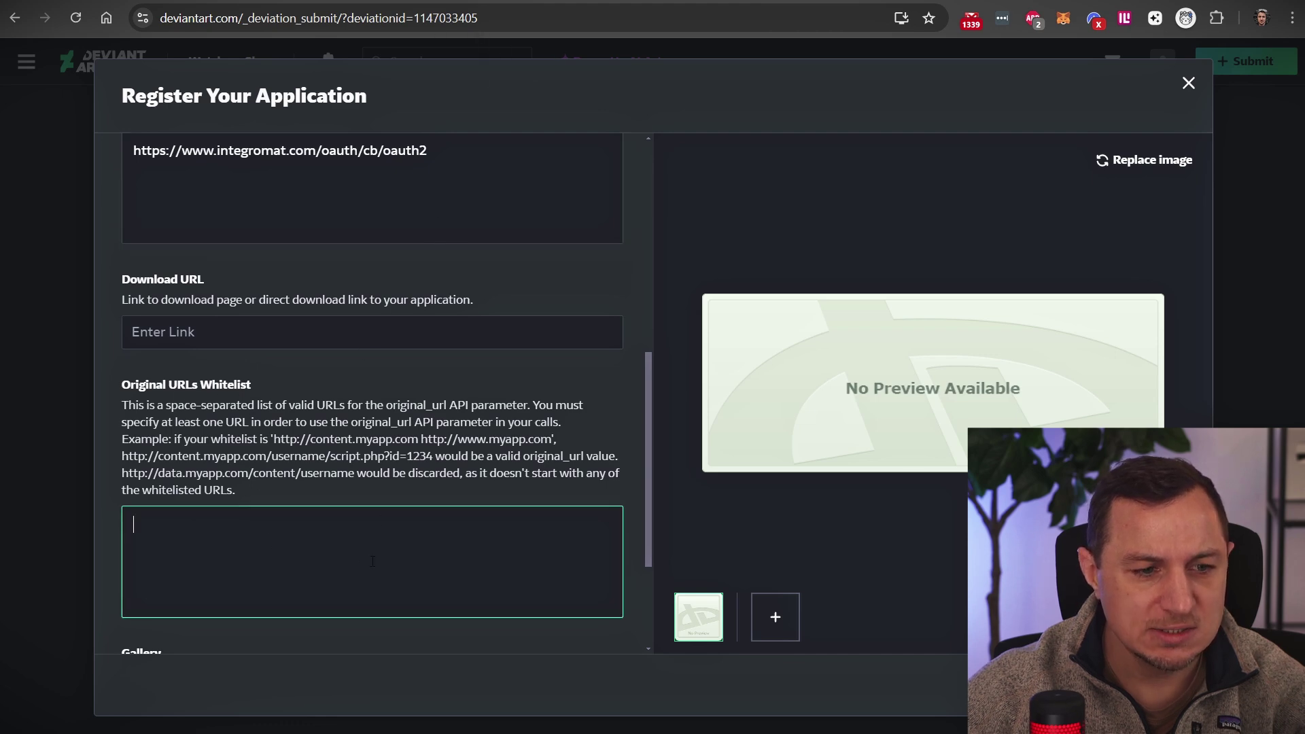
key(ctrl+v)
key(shift+Left)
key(shift+Left)
key(shift+Left)
key(shift+Left)
key(shift+Left)
key(shift+Left)
key(shift+Left)
key(shift+Left)
key(shift+Left)
key(shift+Left)
key(shift+Left)
key(shift+Left)
key(shift+Left)
key(shift+Left)
key(shift+Left)
key(shift+Left)
key(BackSpace)
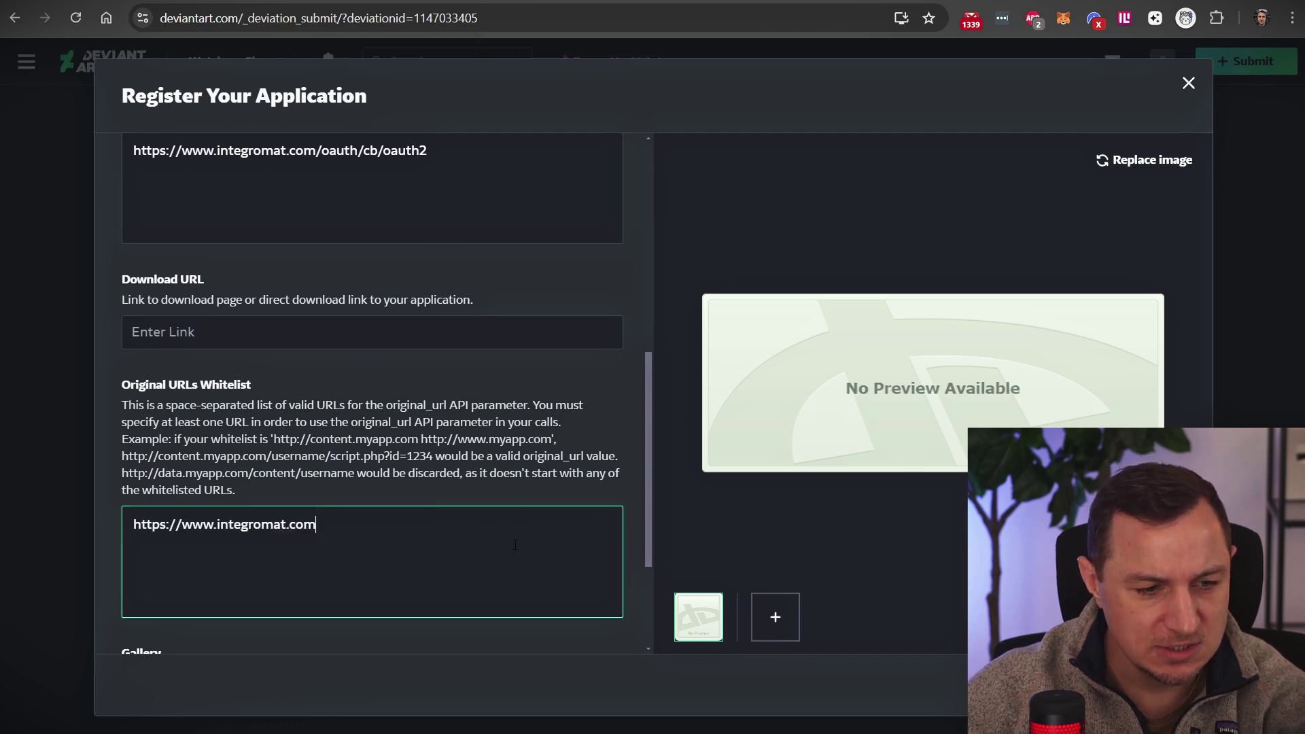
Step: Check the whitelist step in the Notion notes against the entered Original URLs Whitelist value
key(ctrl+Tab)
click(471, 407)
key(Home)
key(ctrl+shift+Right)
key(ctrl+shift+Right)
key(ctrl+shift+Right)
key(ctrl+shift+Right)
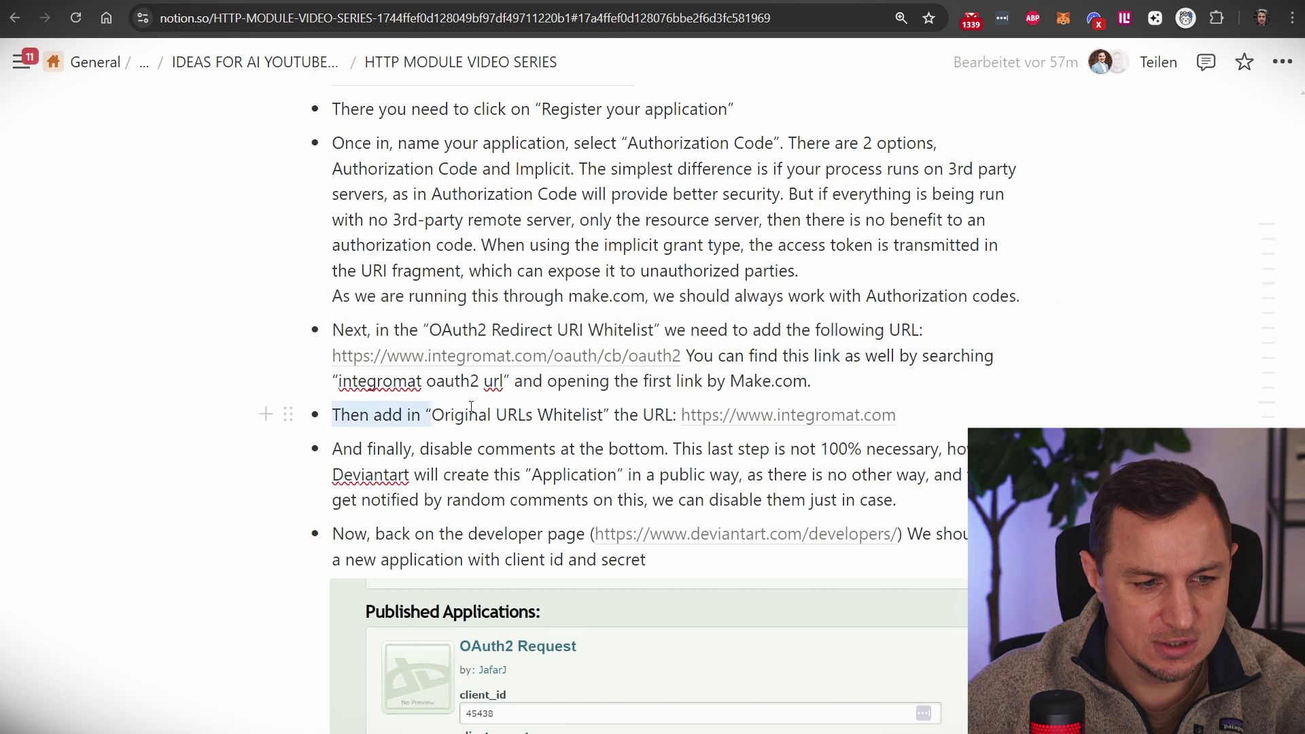
key(ctrl+shift+Right)
key(ctrl+shift+Right)
key(ctrl+shift+Right)
key(ctrl+shift+Right)
key(ctrl+shift+Right)
key(ctrl+shift+Right)
key(ctrl+shift+Right)
key(ctrl+shift+Right)
key(ctrl+shift+Right)
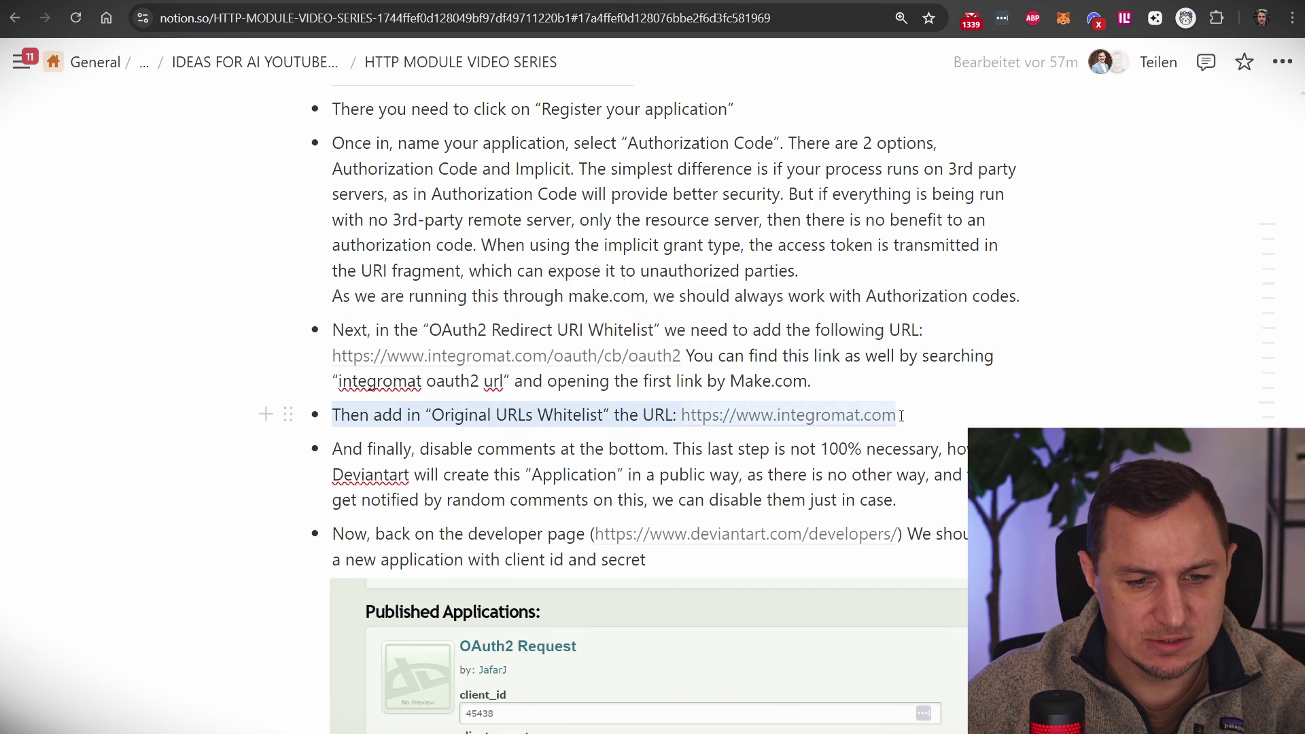
click(963, 427)
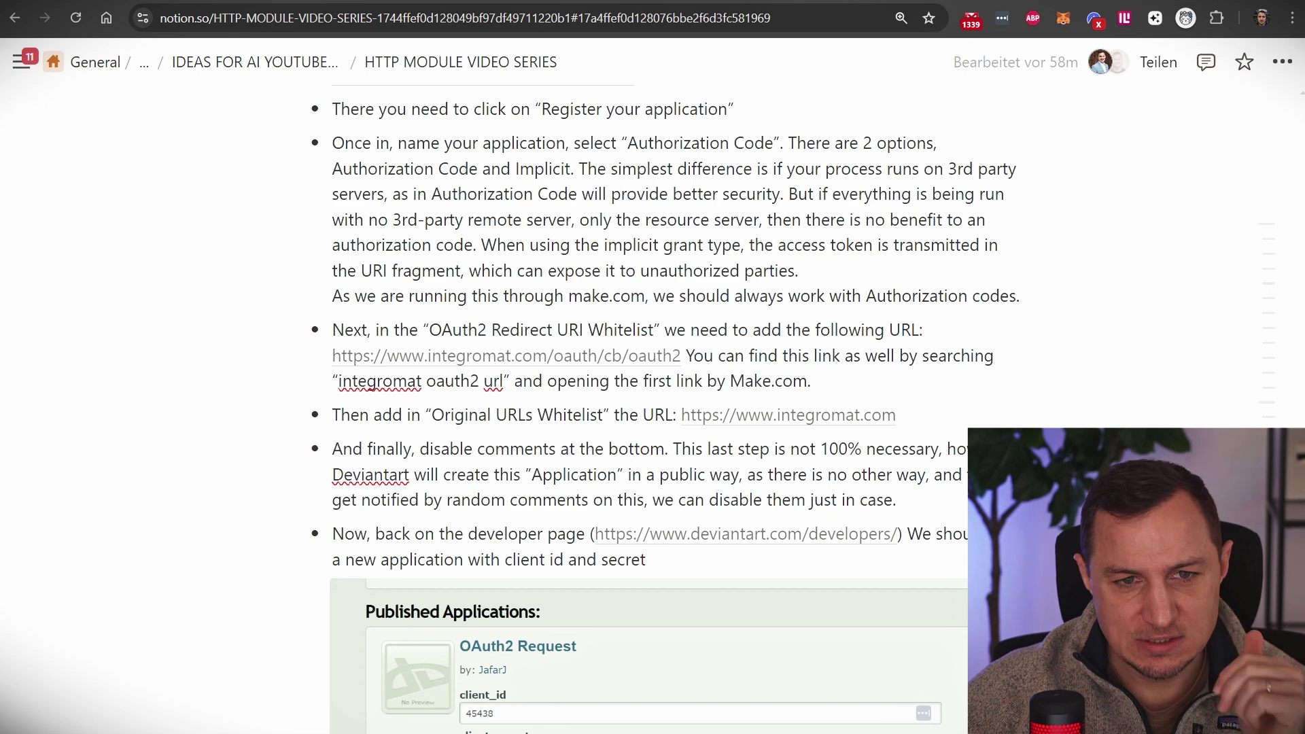
click(877, 1)
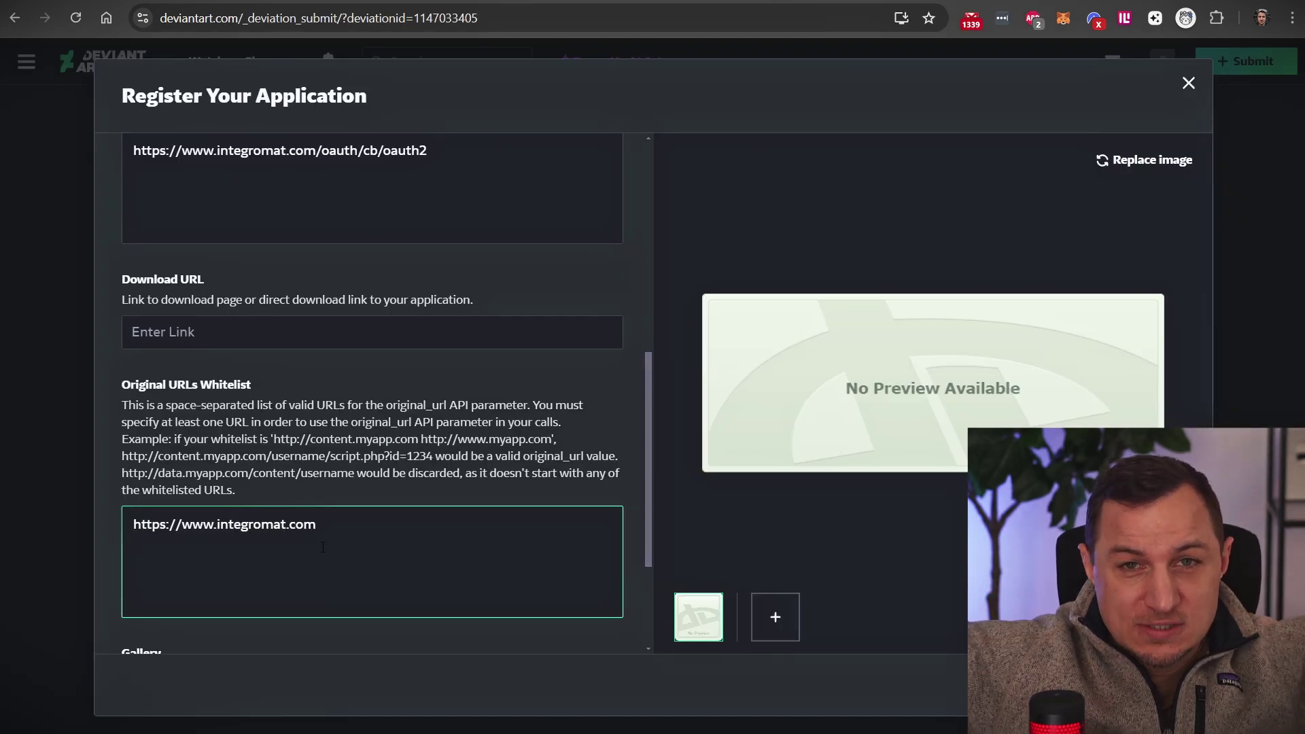
drag(323, 547, 106, 538)
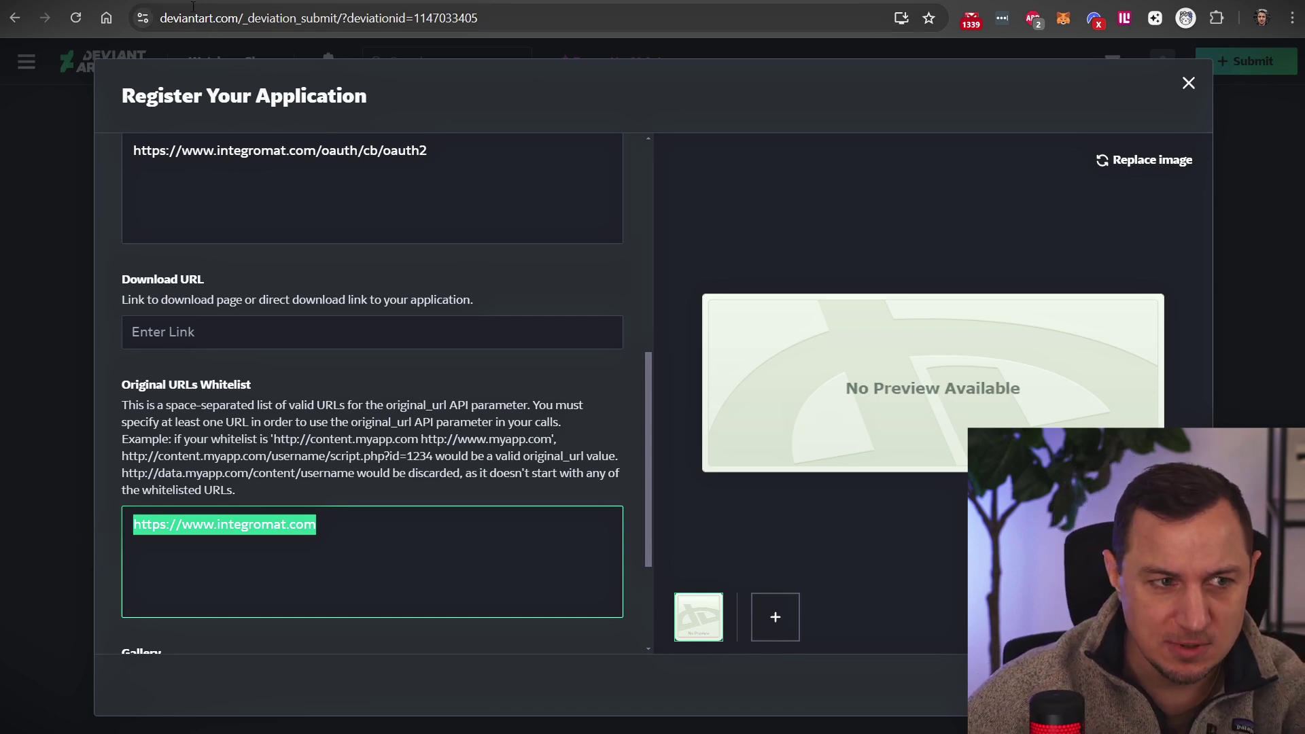
key(alt+Tab)
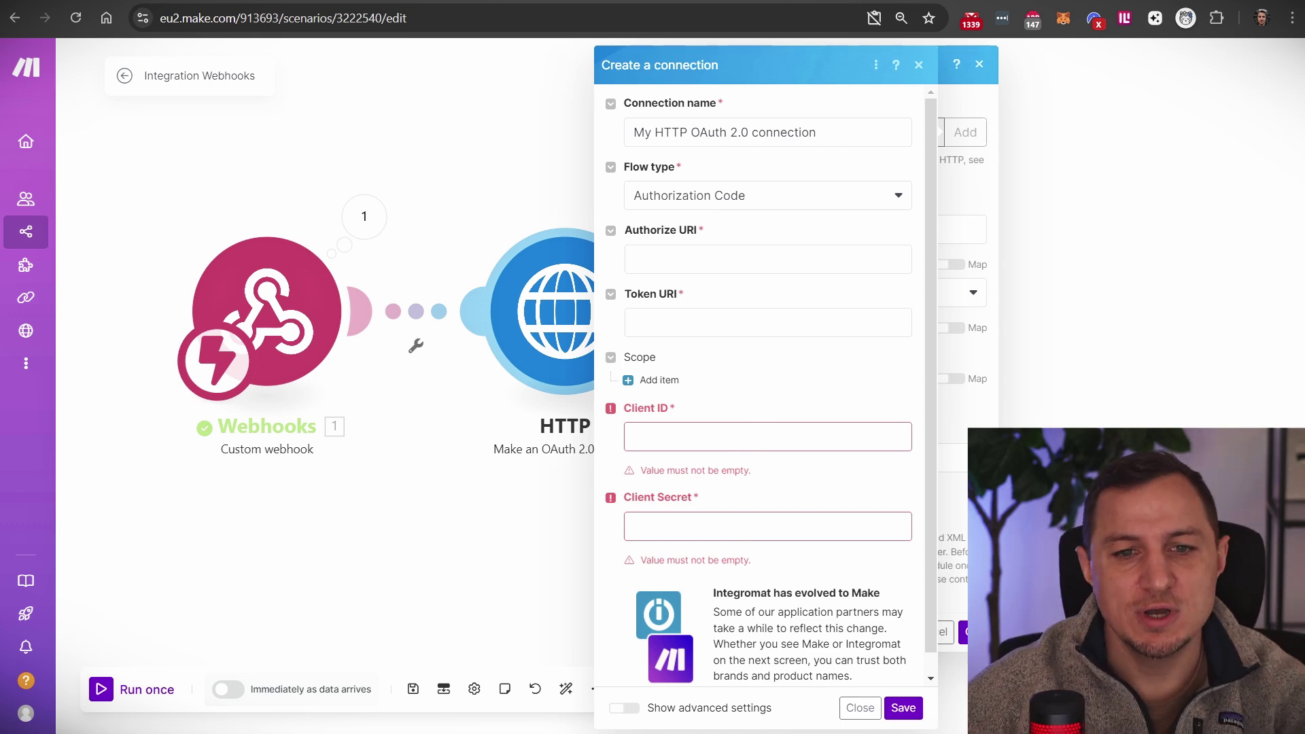
Step: Switch on Disable comments for the AIDenisTutorialHTTP application and submit it
click(877, 0)
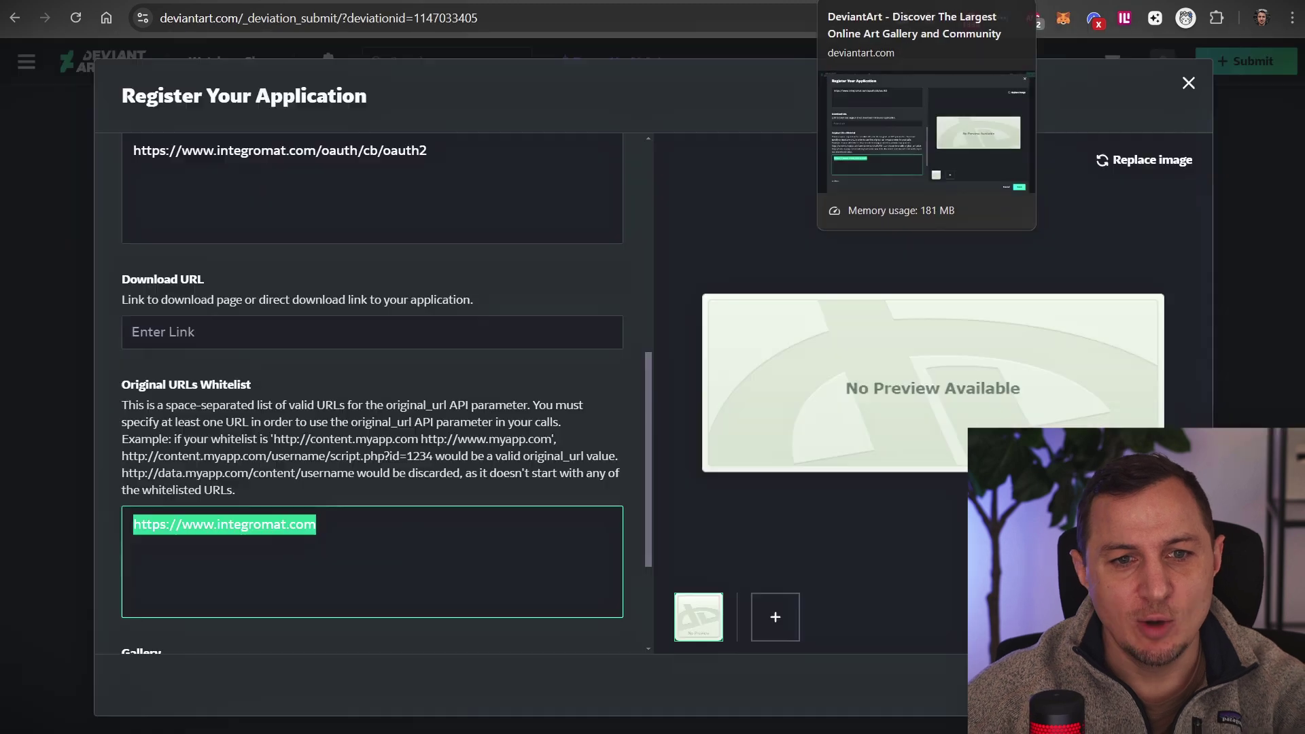
click(330, 588)
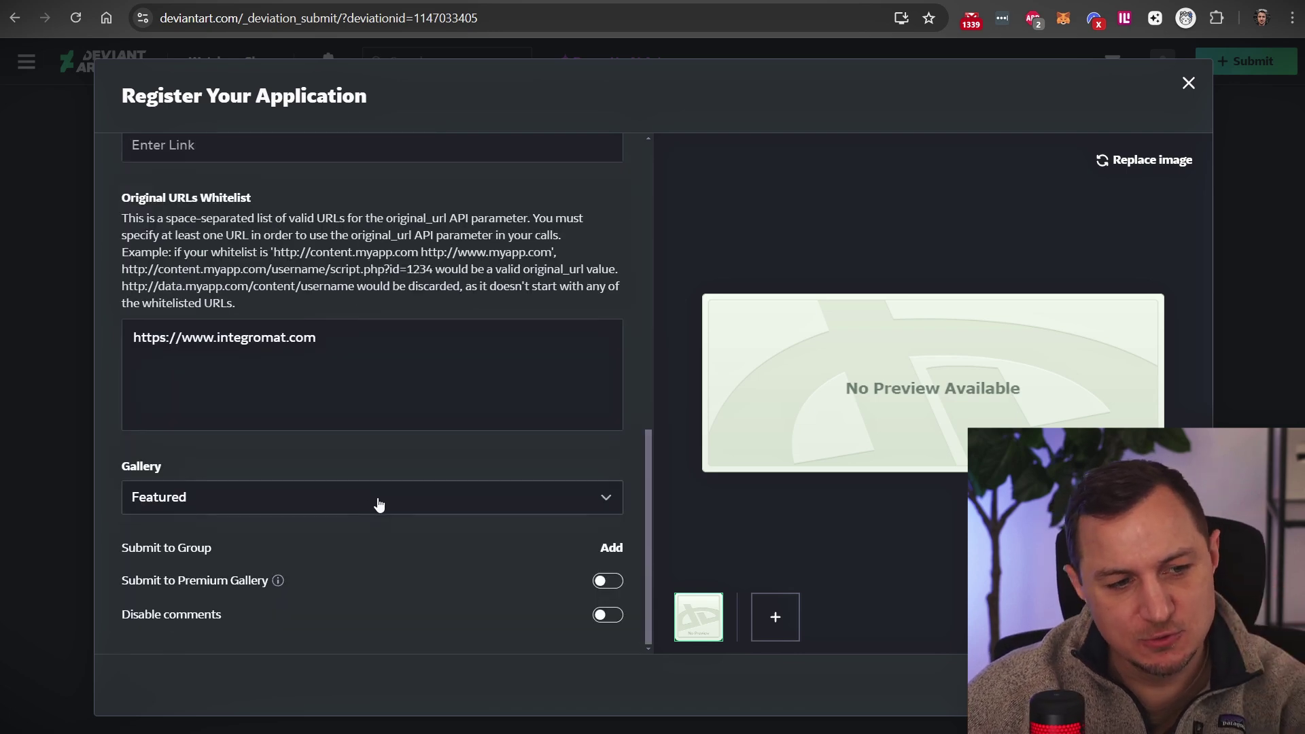
click(606, 615)
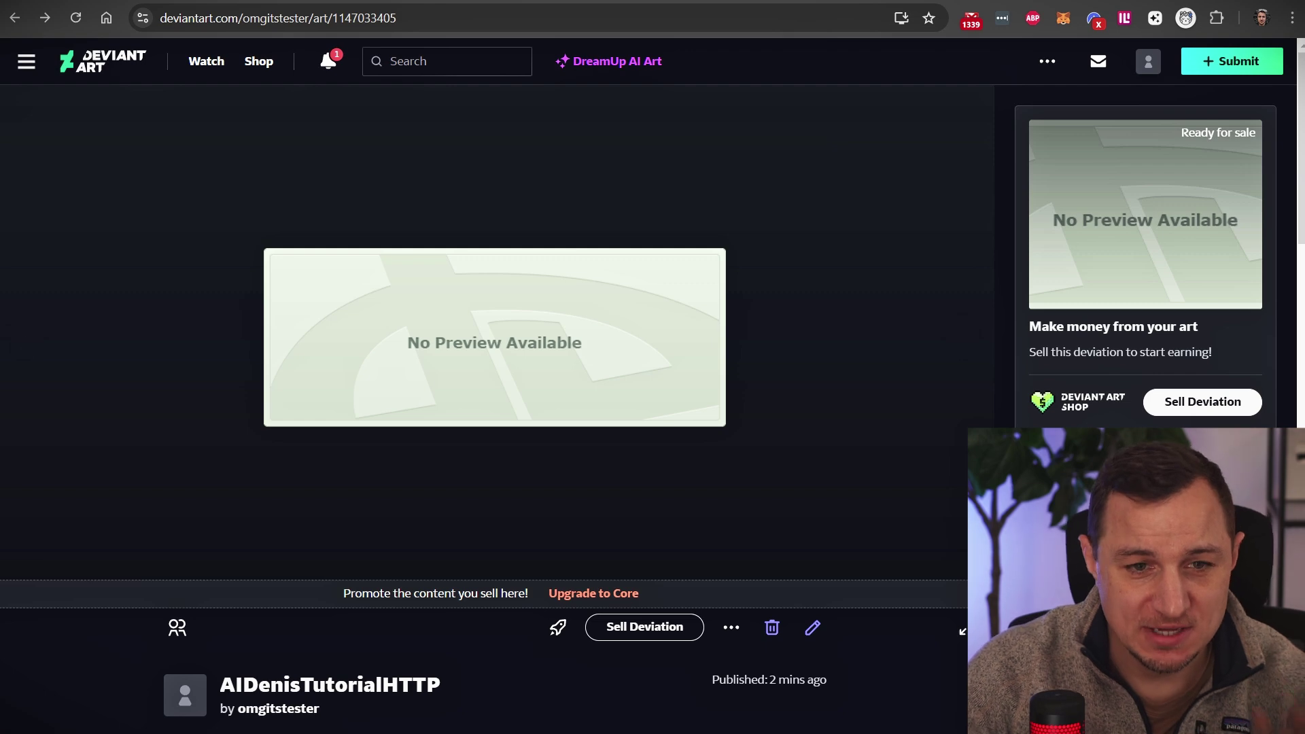
Step: Select and copy the client_id value under Published Applications on the Developers page
click(804, 2)
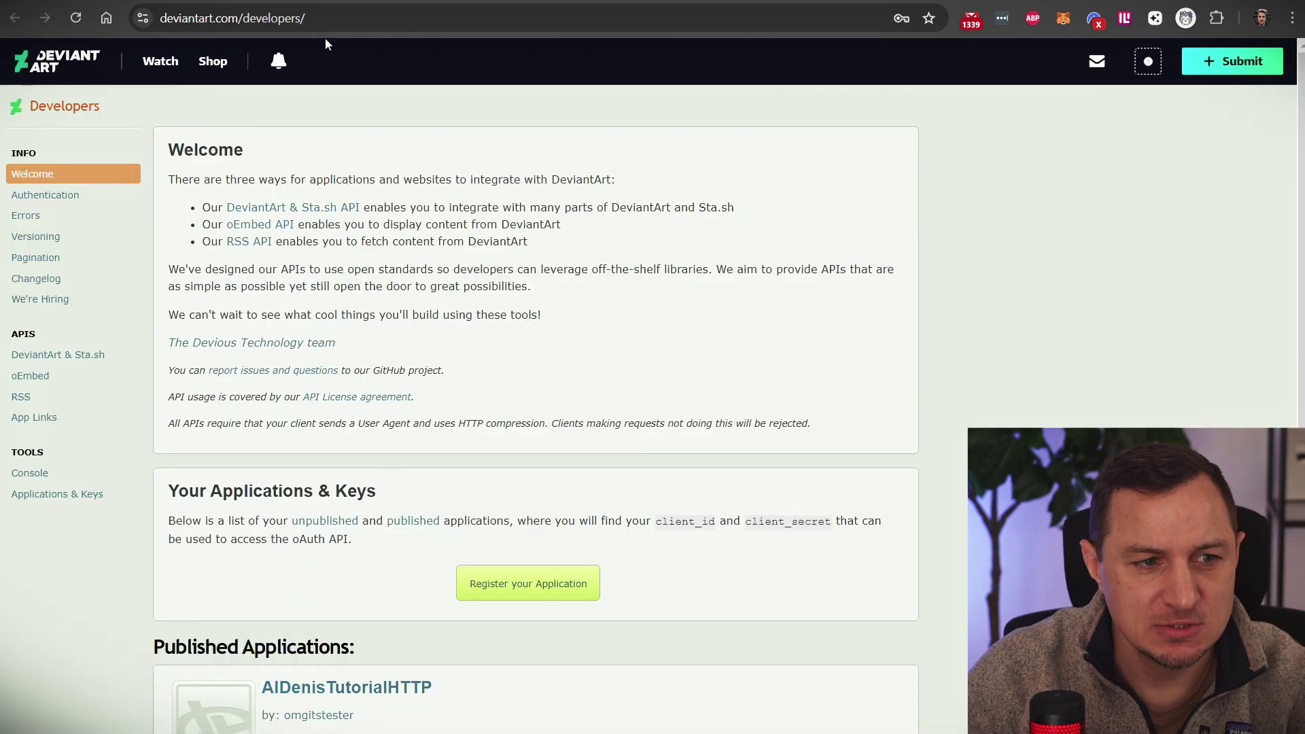
click(160, 22)
click(1014, 247)
scroll(370, 326, down, 7)
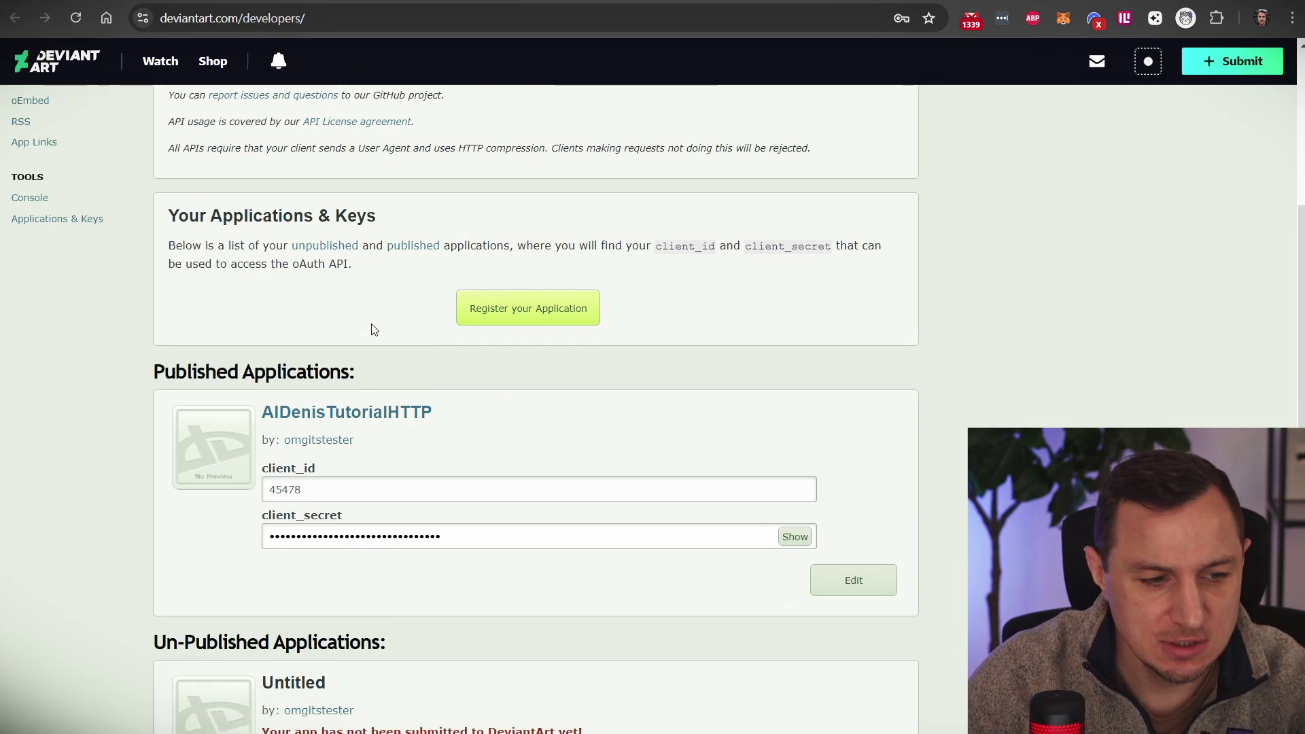
scroll(208, 365, up, 3)
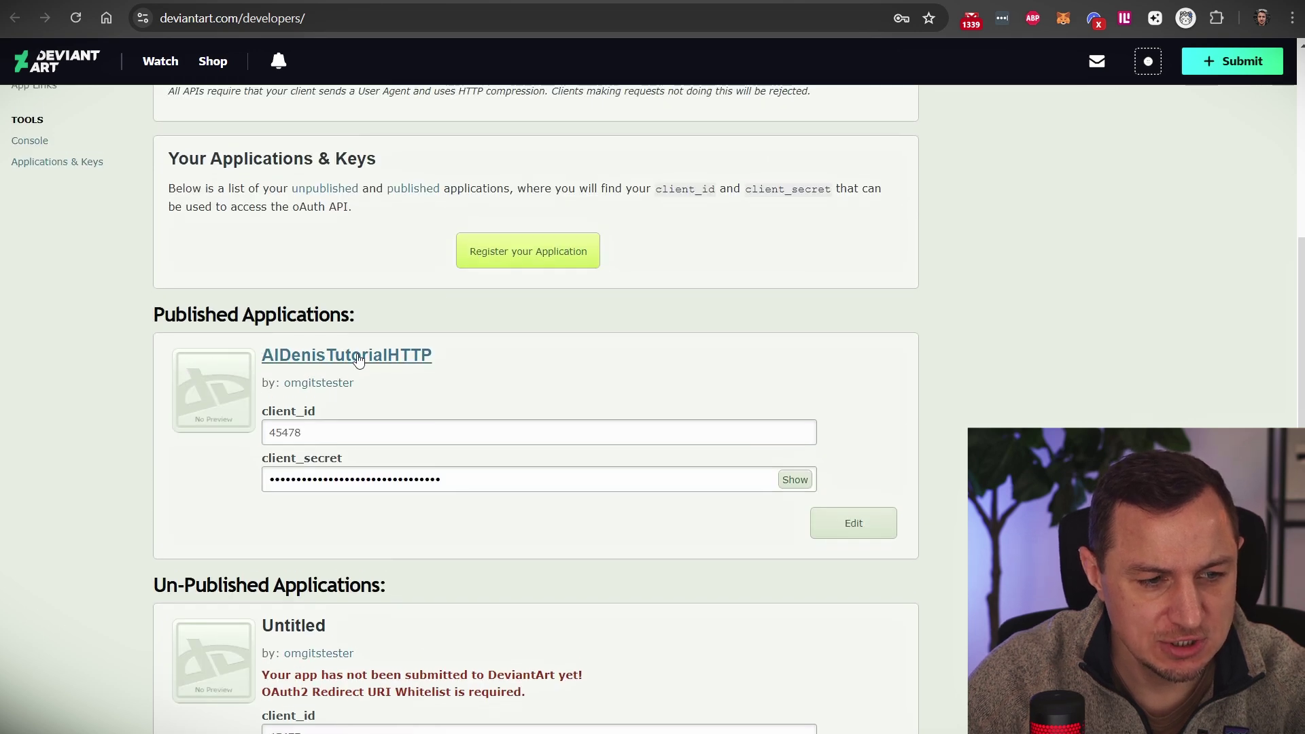
click(317, 432)
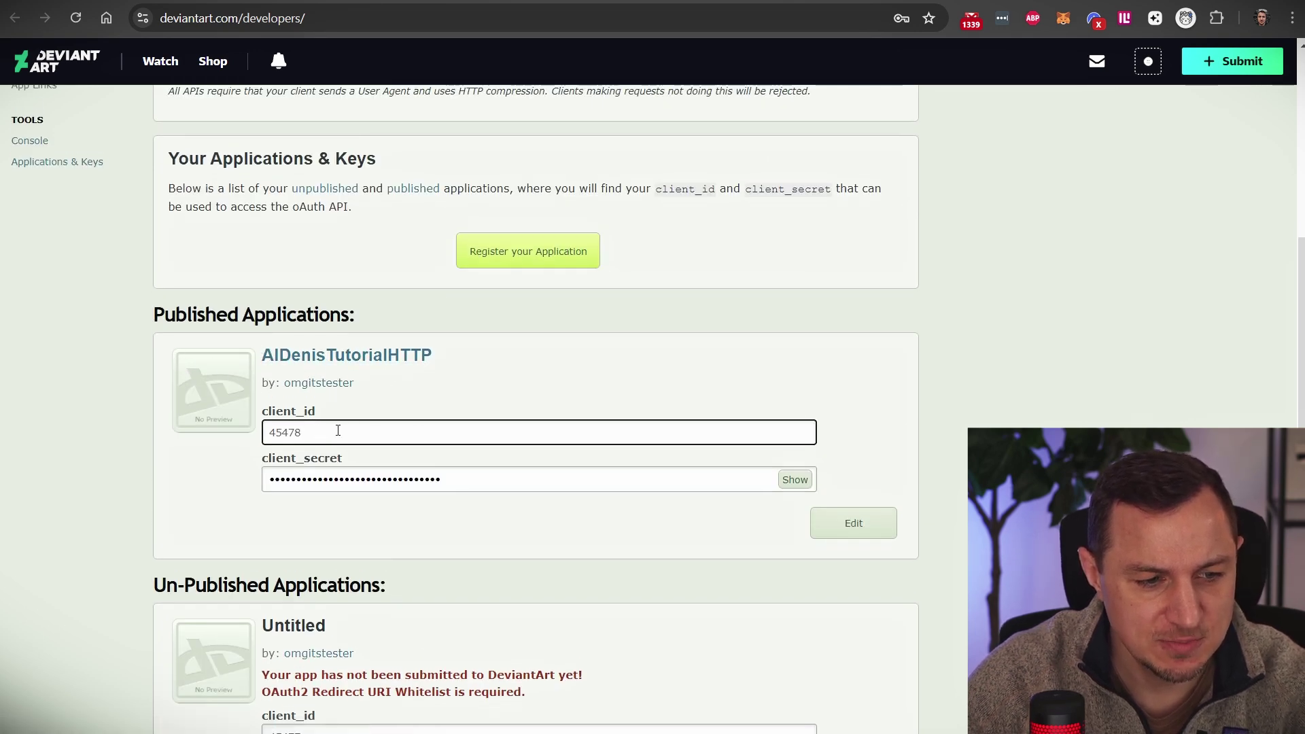
double_click(338, 430)
key(ctrl+c)
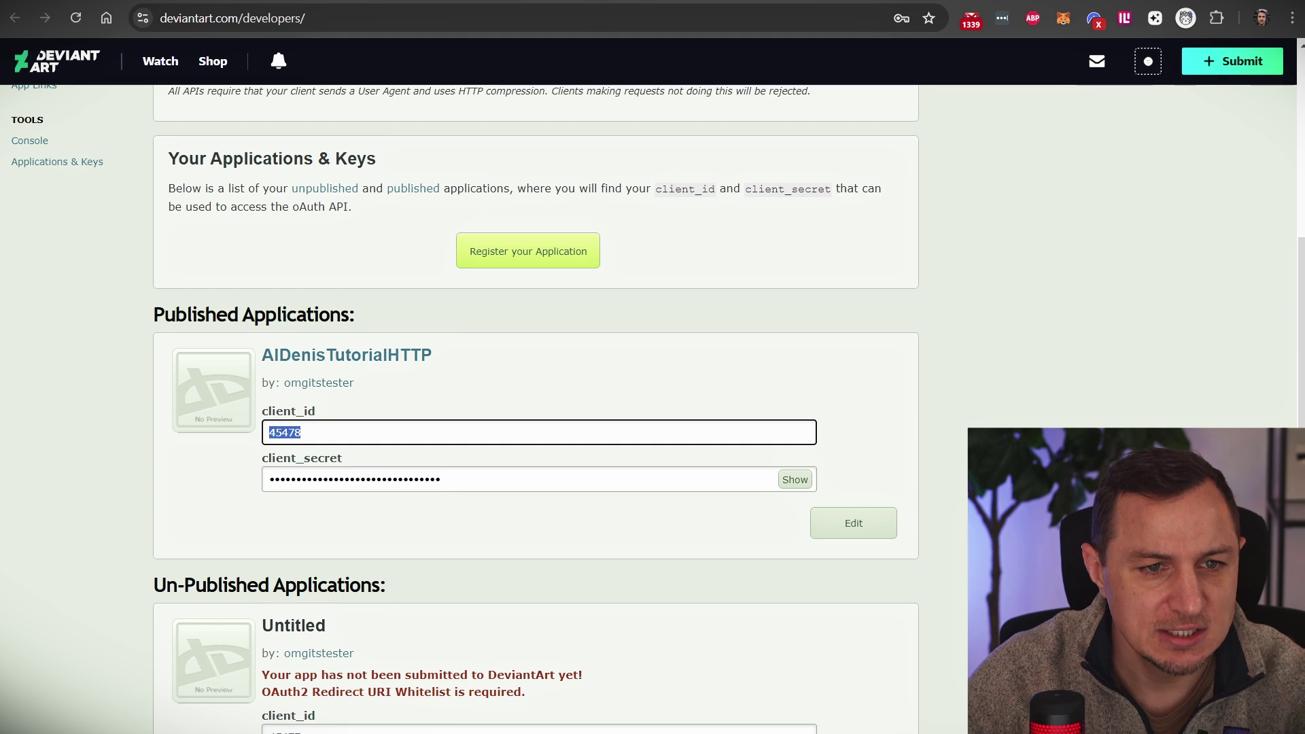
key(alt+Tab)
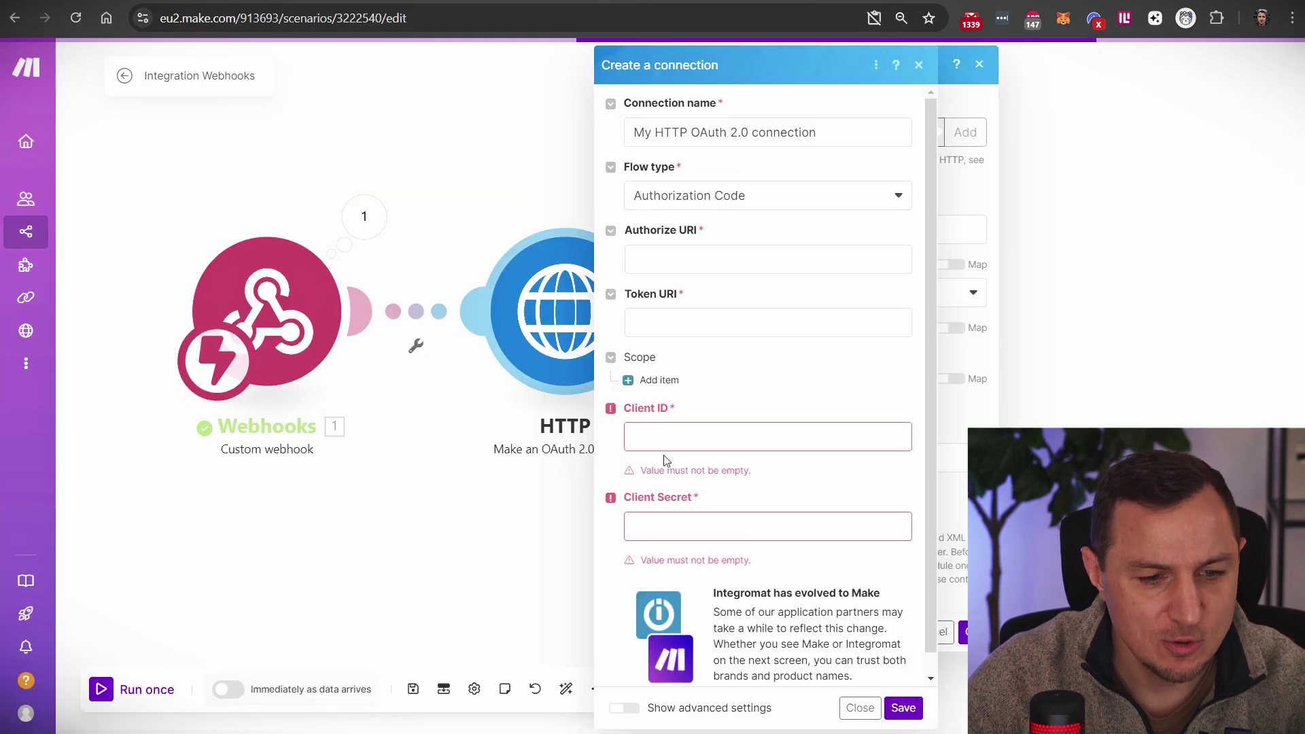
Step: Paste the DeviantArt client ID into Make's Client ID field
click(815, 432)
key(ctrl+v)
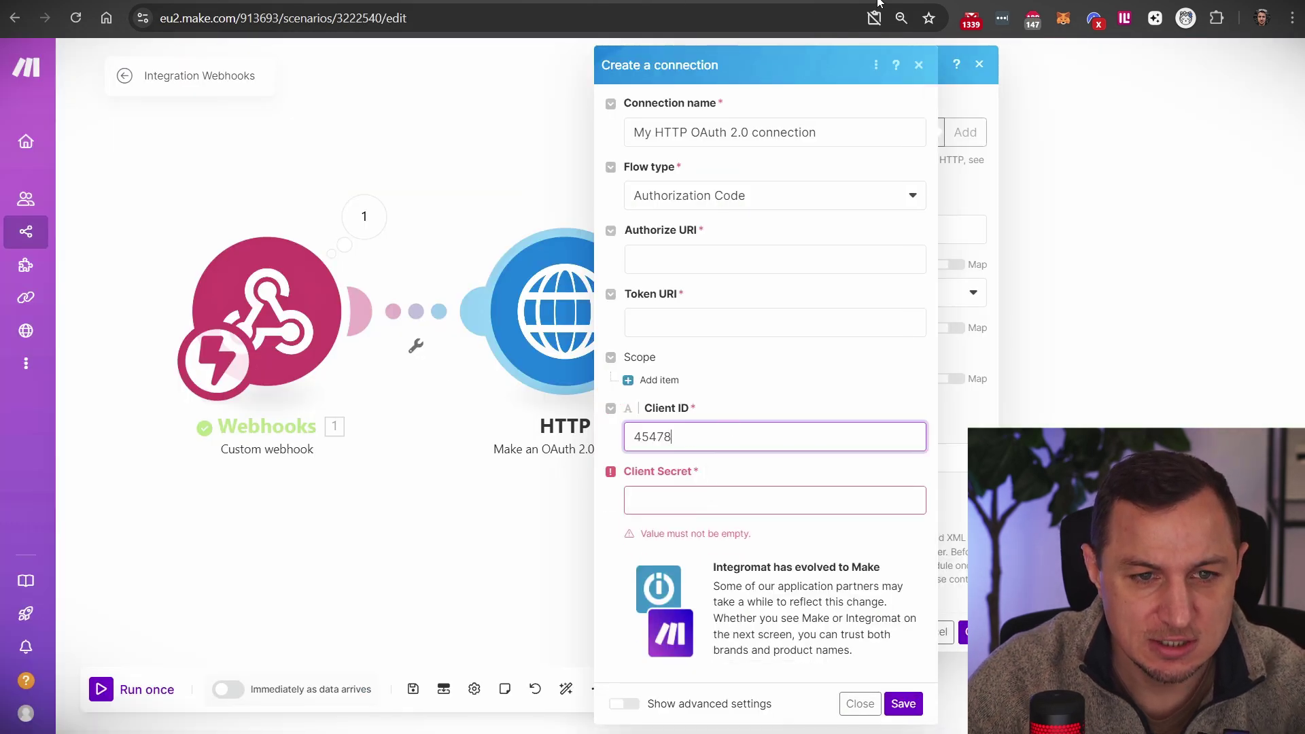
key(alt+Tab)
Step: Reveal and copy the DeviantArt client_secret, then paste it into Make's Client Secret field
click(470, 477)
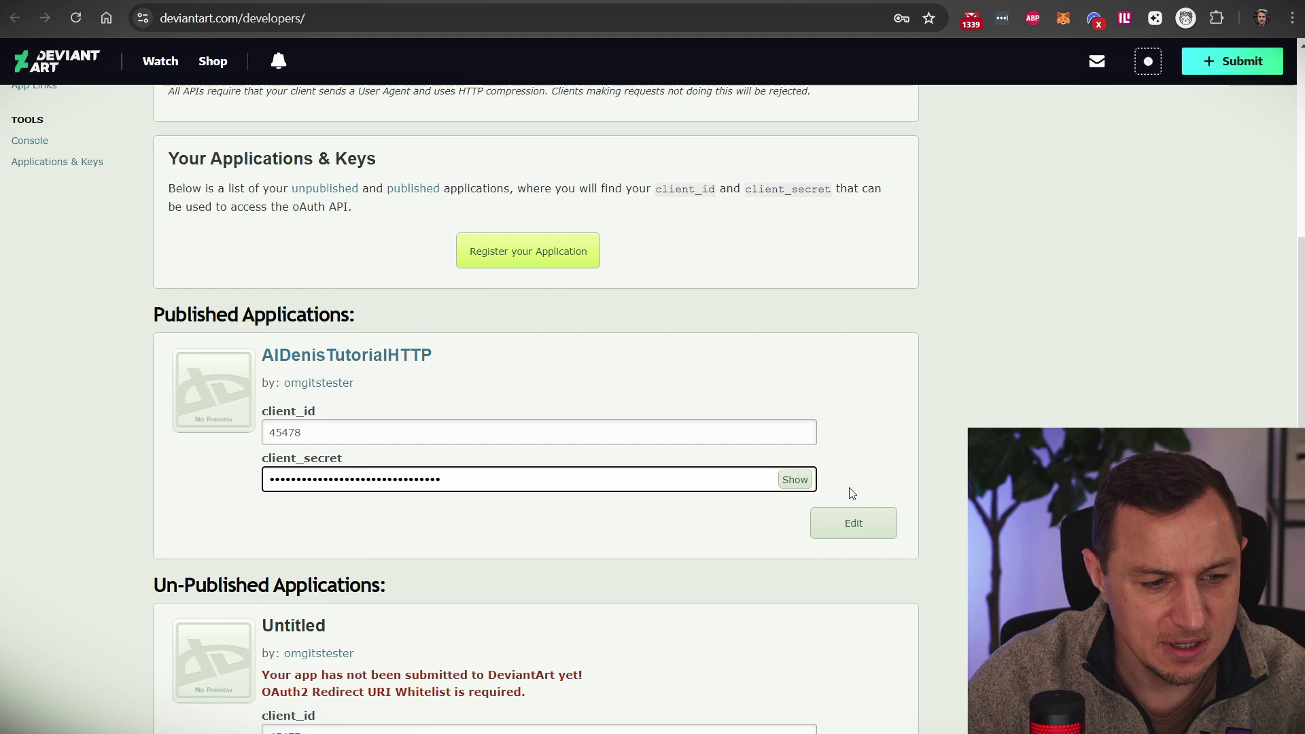
click(795, 479)
click(495, 475)
key(ctrl+a)
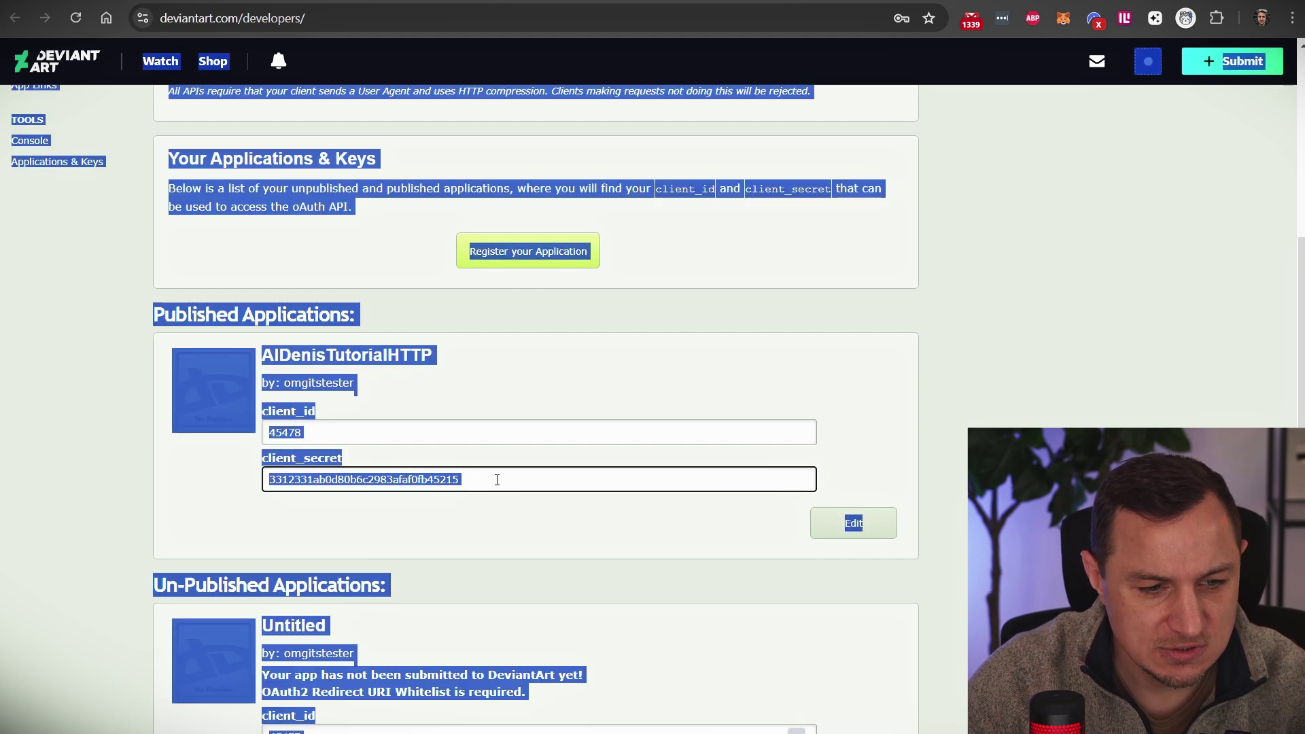
double_click(476, 484)
key(ctrl+c)
key(alt+Tab)
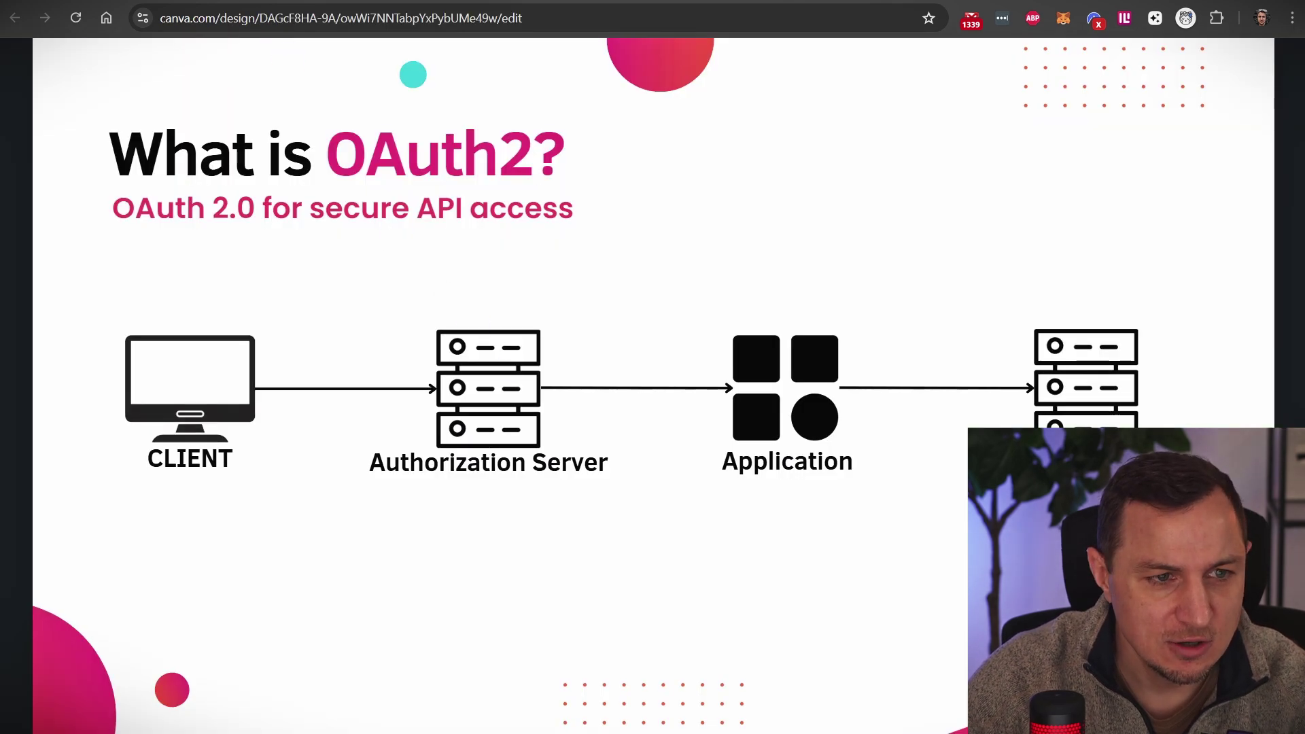
key(alt+Tab)
click(715, 491)
key(ctrl+v)
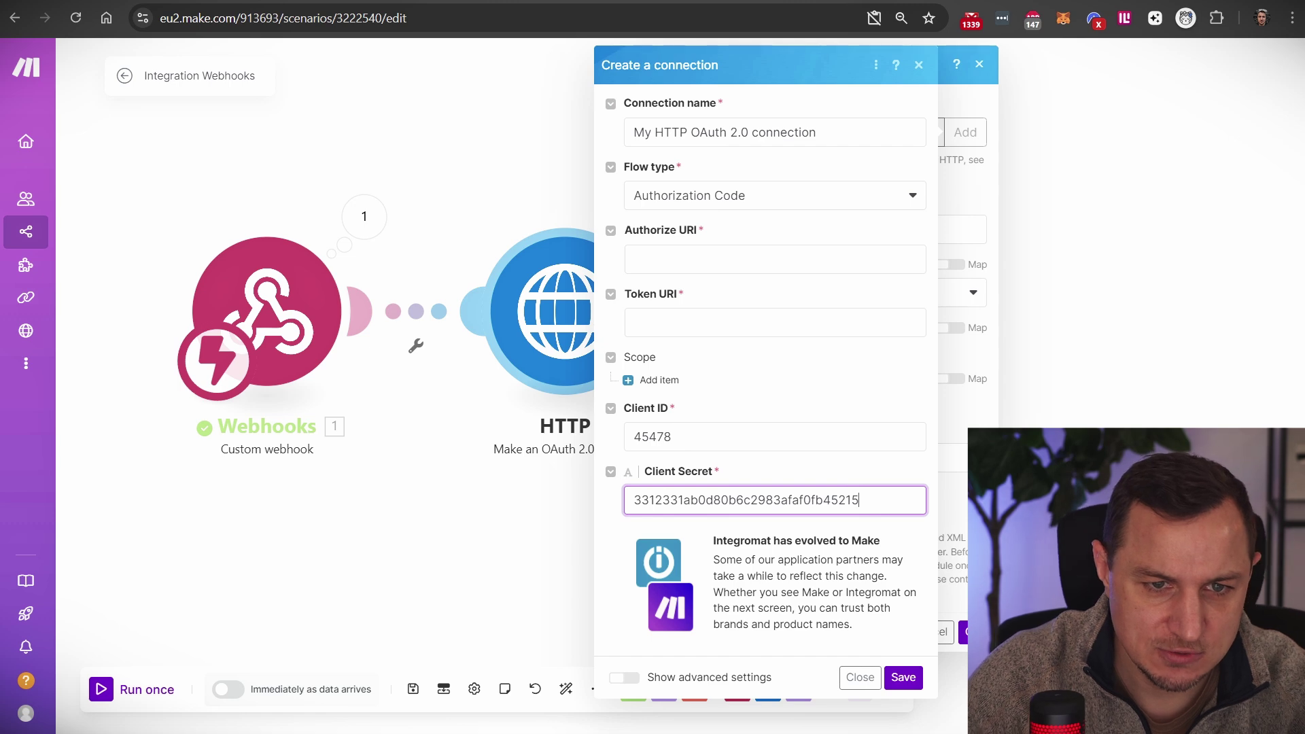
key(ctrl+Tab)
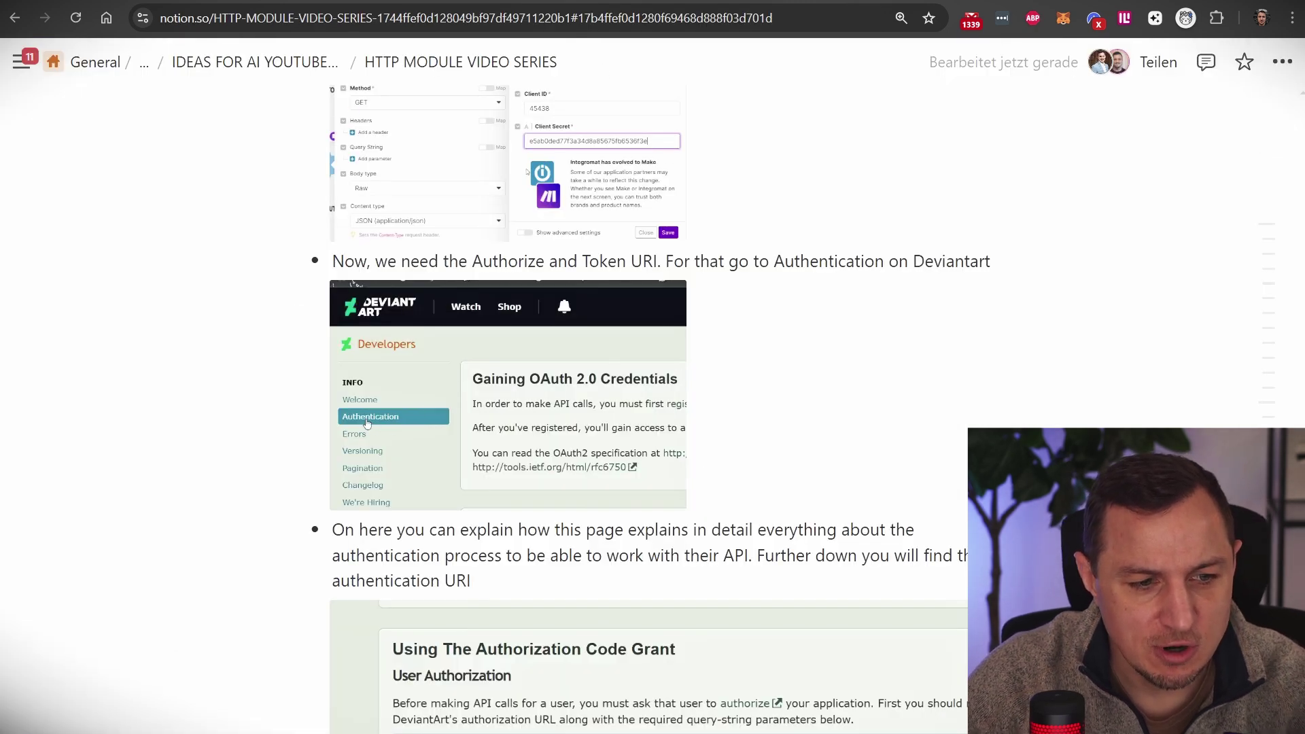
key(ctrl+Tab)
key(ctrl+Tab)
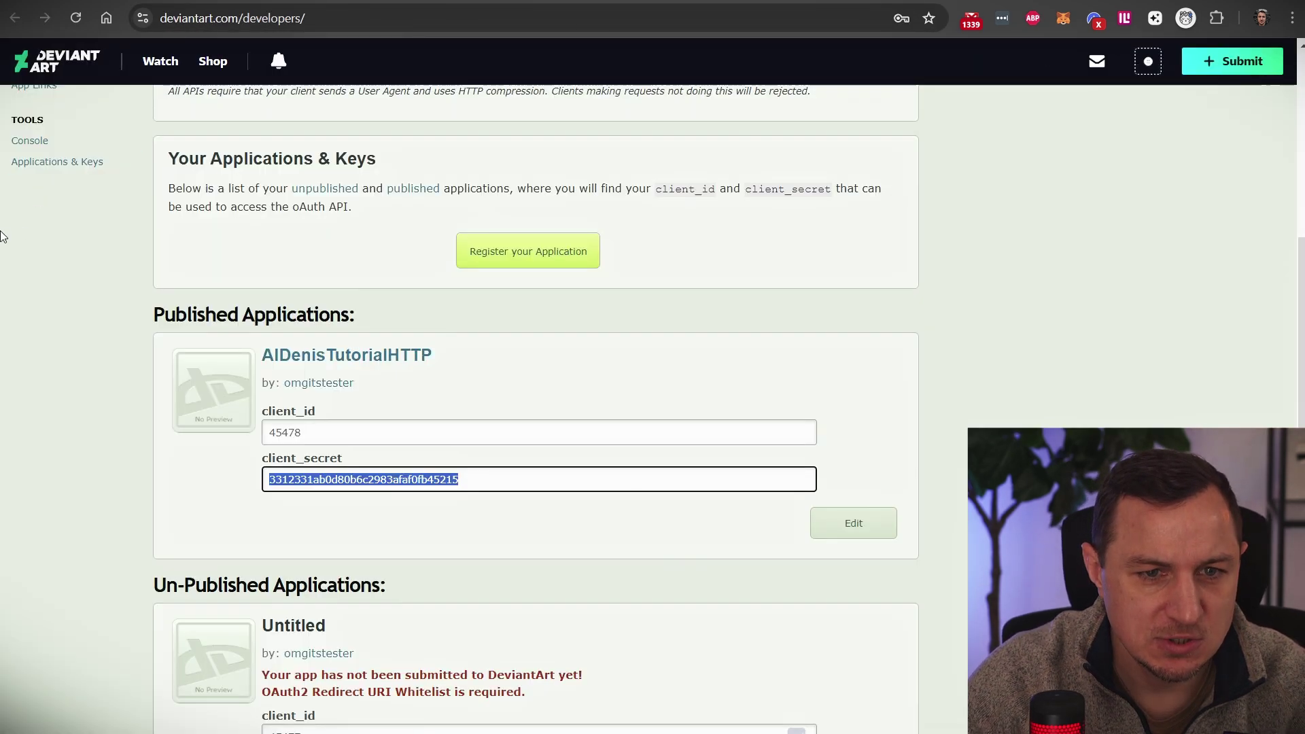
scroll(77, 272, up, 5)
click(44, 195)
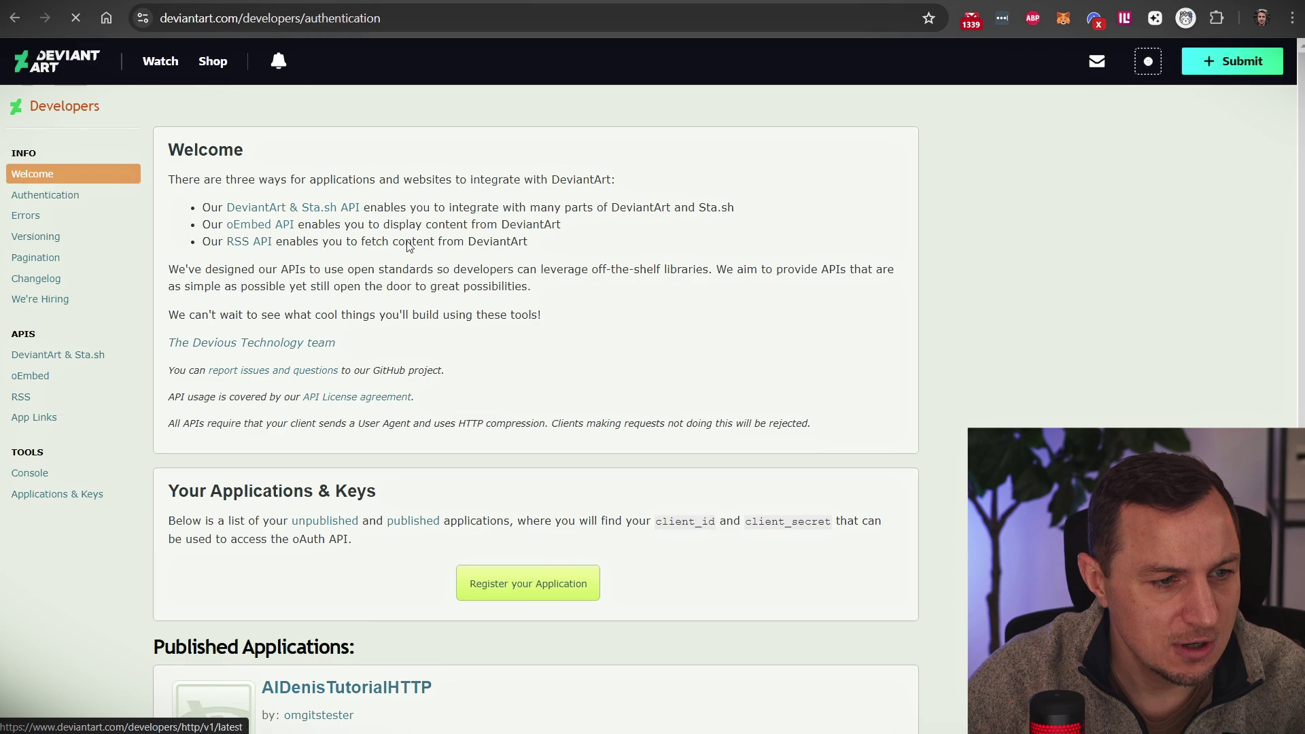
scroll(447, 376, down, 15)
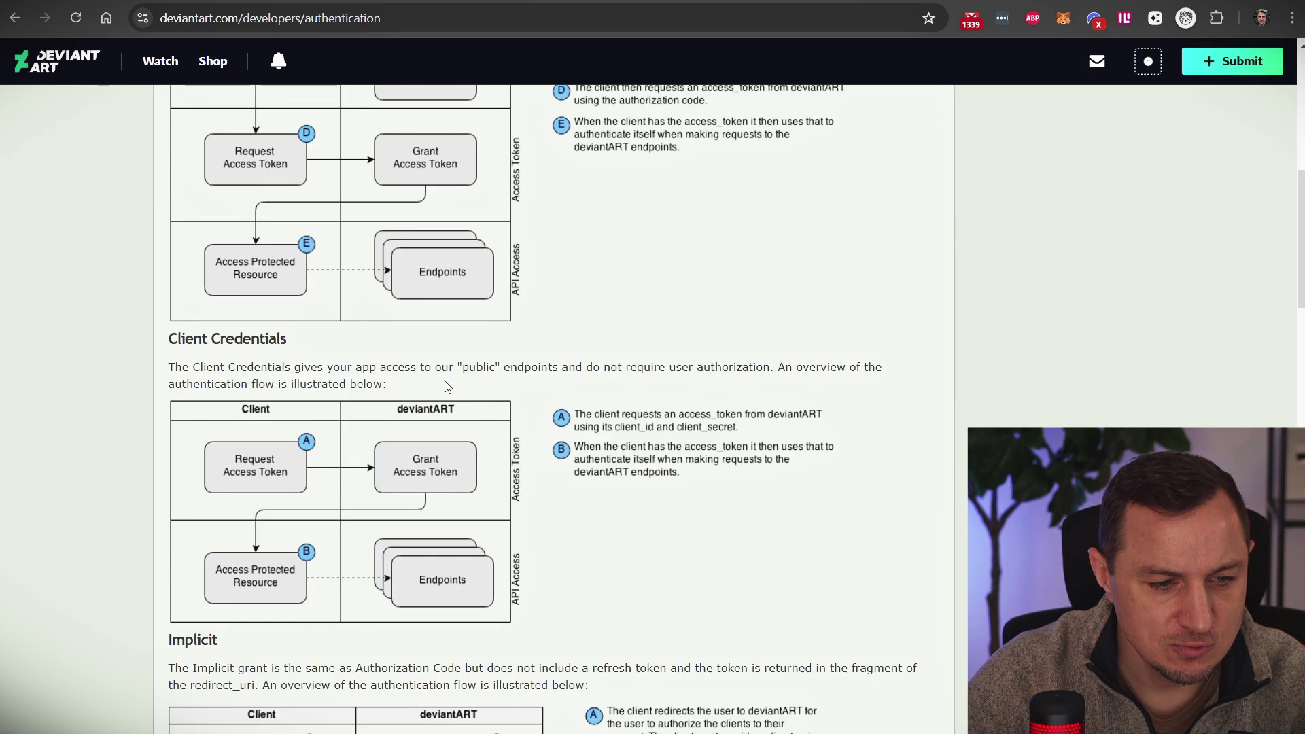
scroll(428, 299, down, 8)
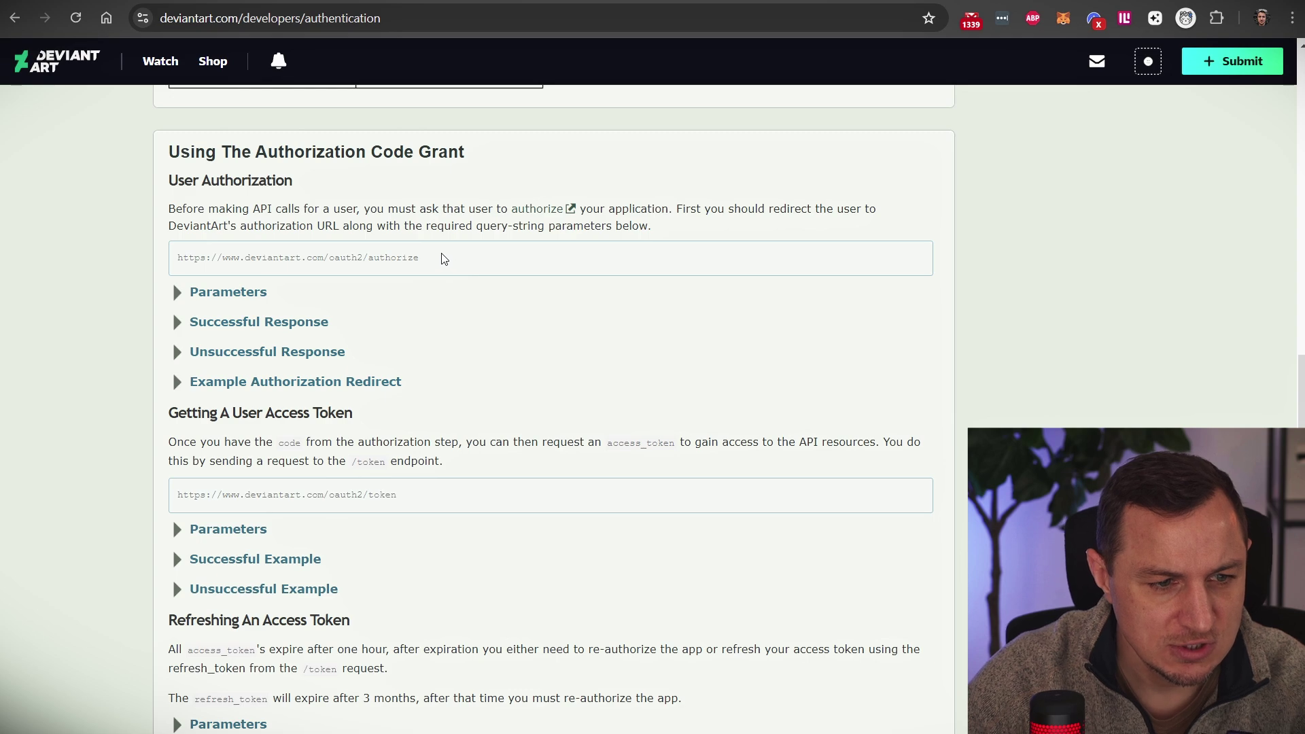
scroll(410, 390, down, 5)
scroll(408, 391, up, 6)
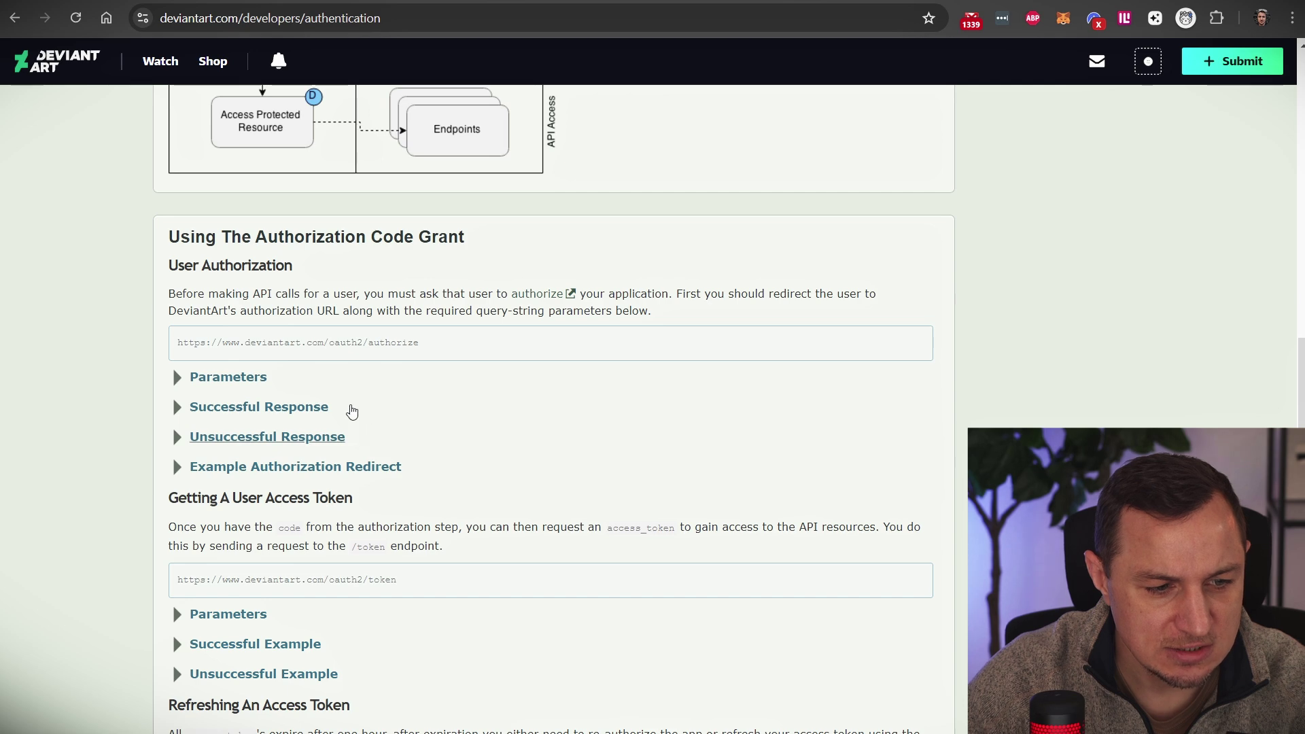
drag(419, 346, 177, 343)
key(ctrl+c)
Step: Paste the DeviantArt authorize URL into the connection's Authorize URI field
click(326, 2)
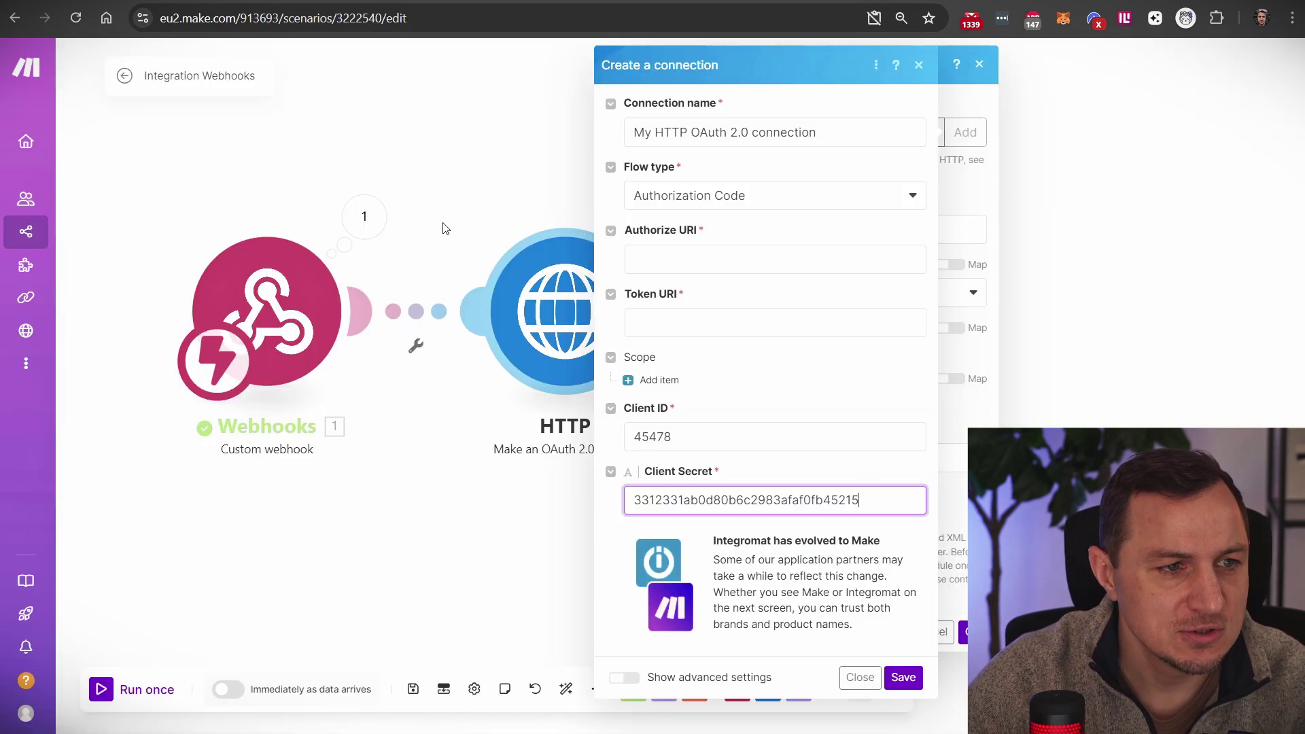
click(697, 249)
key(ctrl+v)
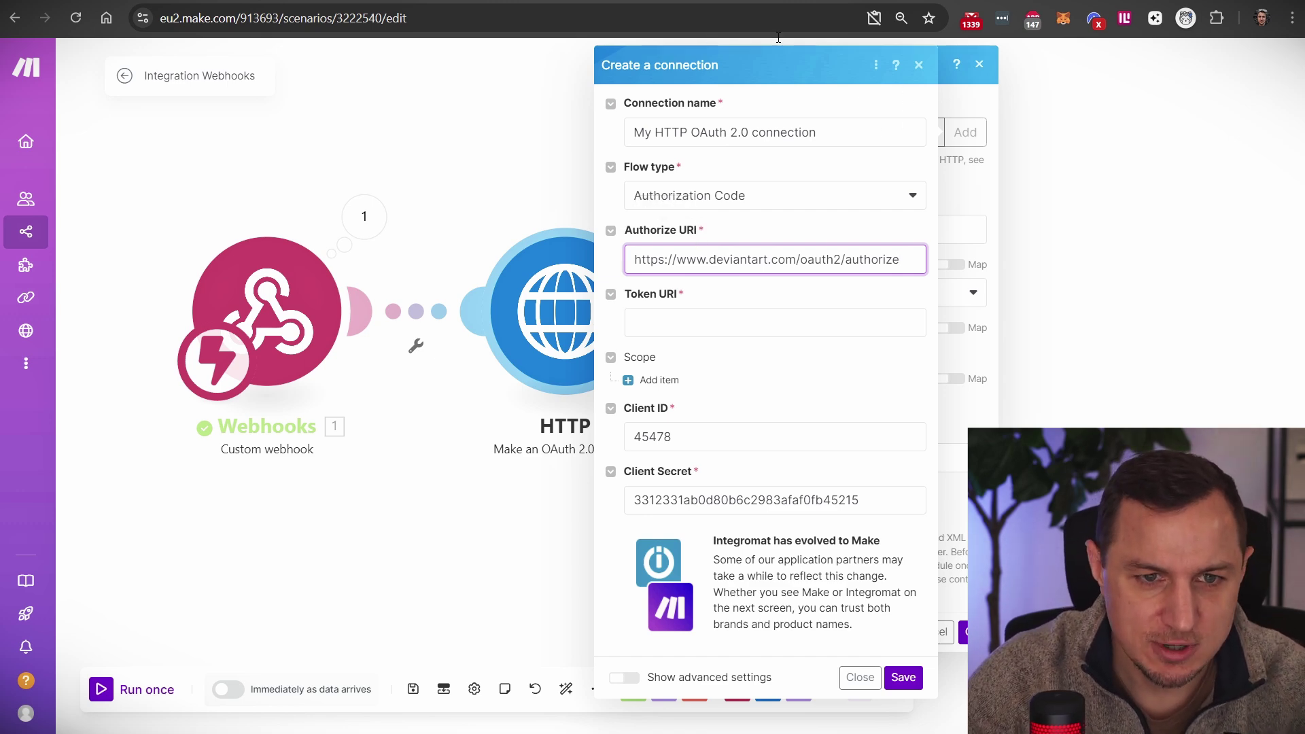
Step: Copy DeviantArt's token URL into Token URI and save the connection to start authorization
key(ctrl+Tab)
drag(400, 579, 178, 583)
key(ctrl+c)
key(ctrl+shift+Tab)
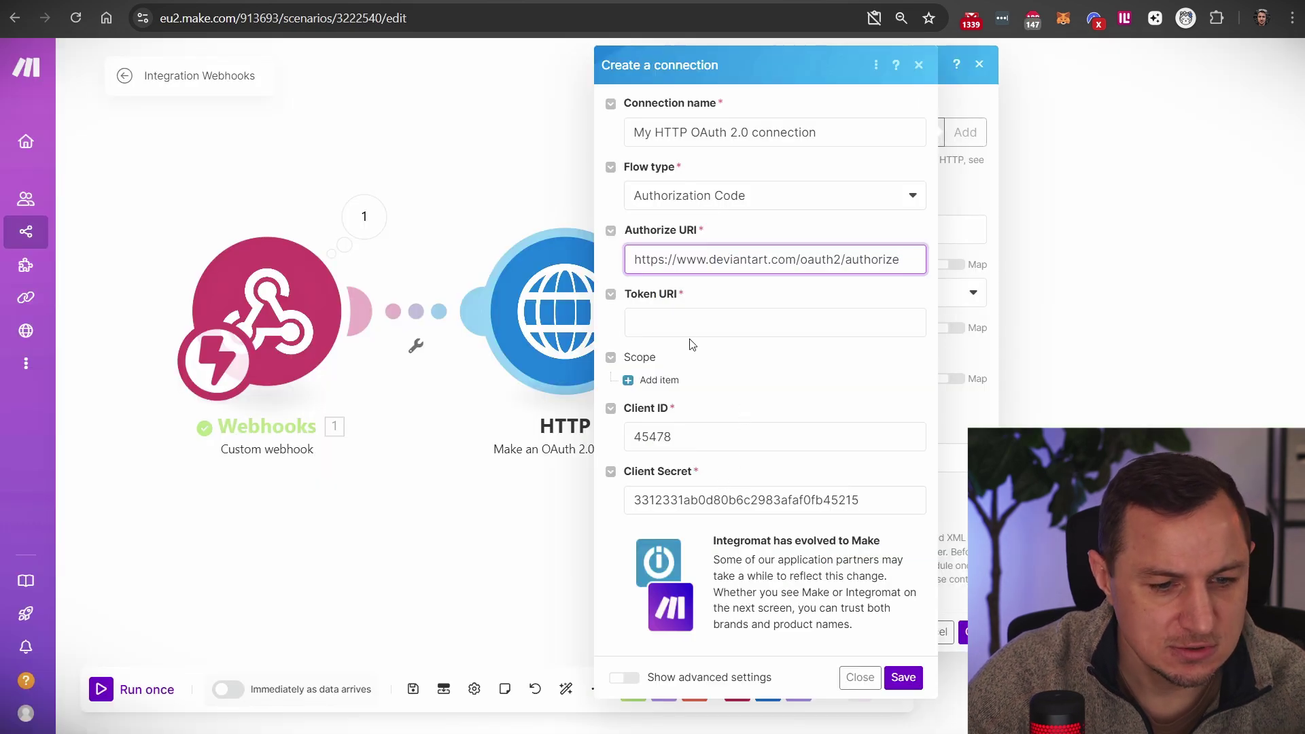
click(682, 327)
key(ctrl+v)
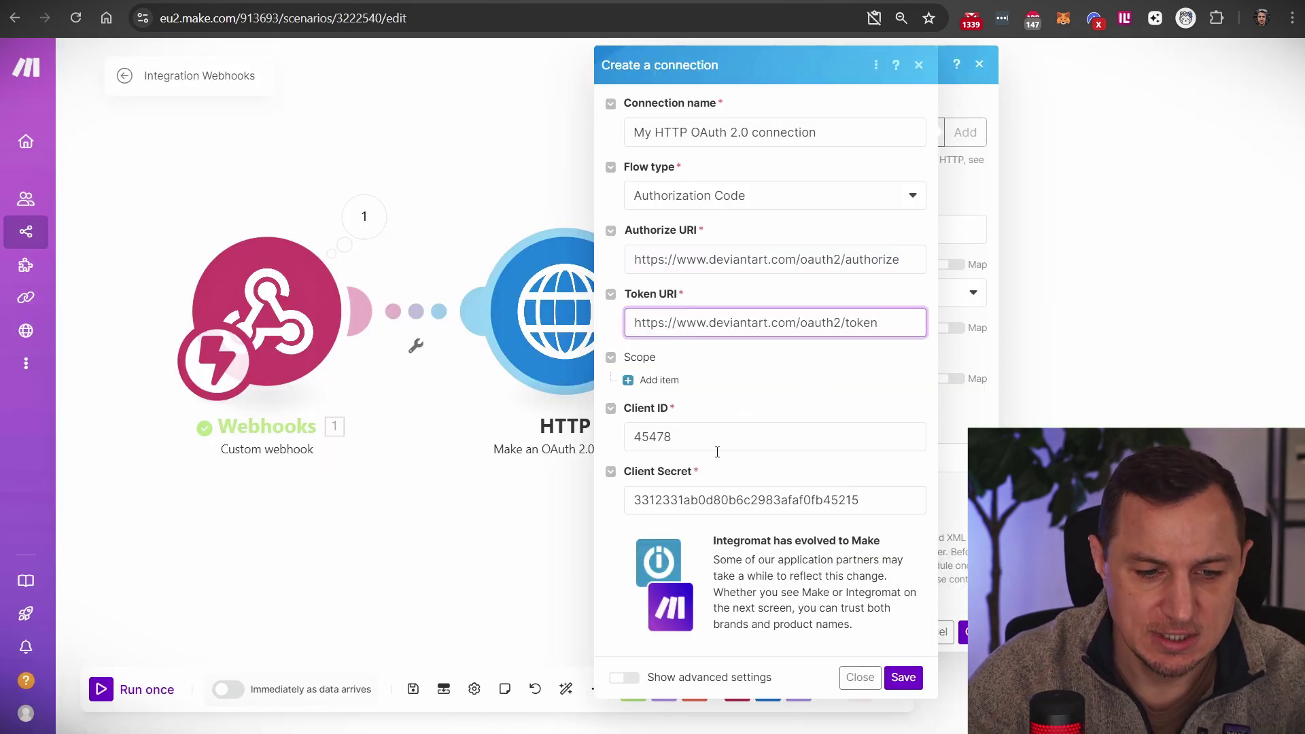
click(912, 685)
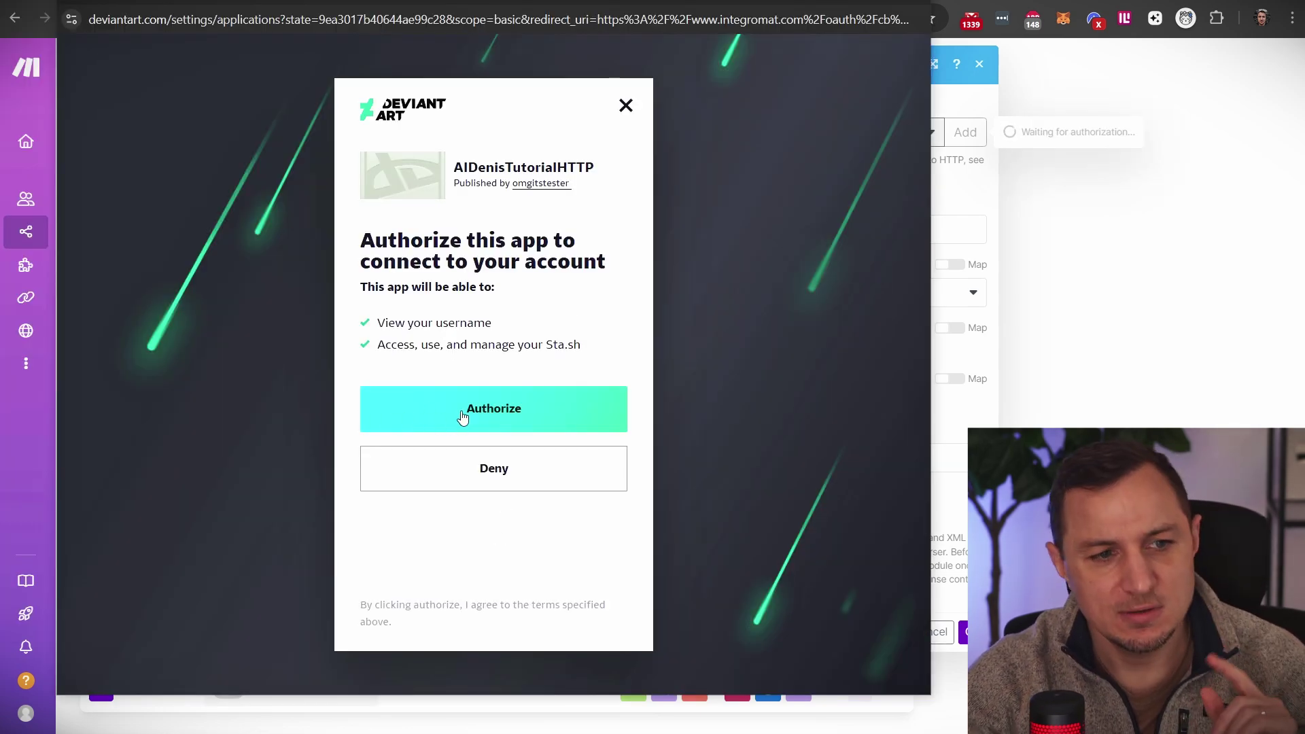
Step: Authorize the DeviantArt app and confirm My HTTP OAuth 2.0 is the selected connection
click(386, 390)
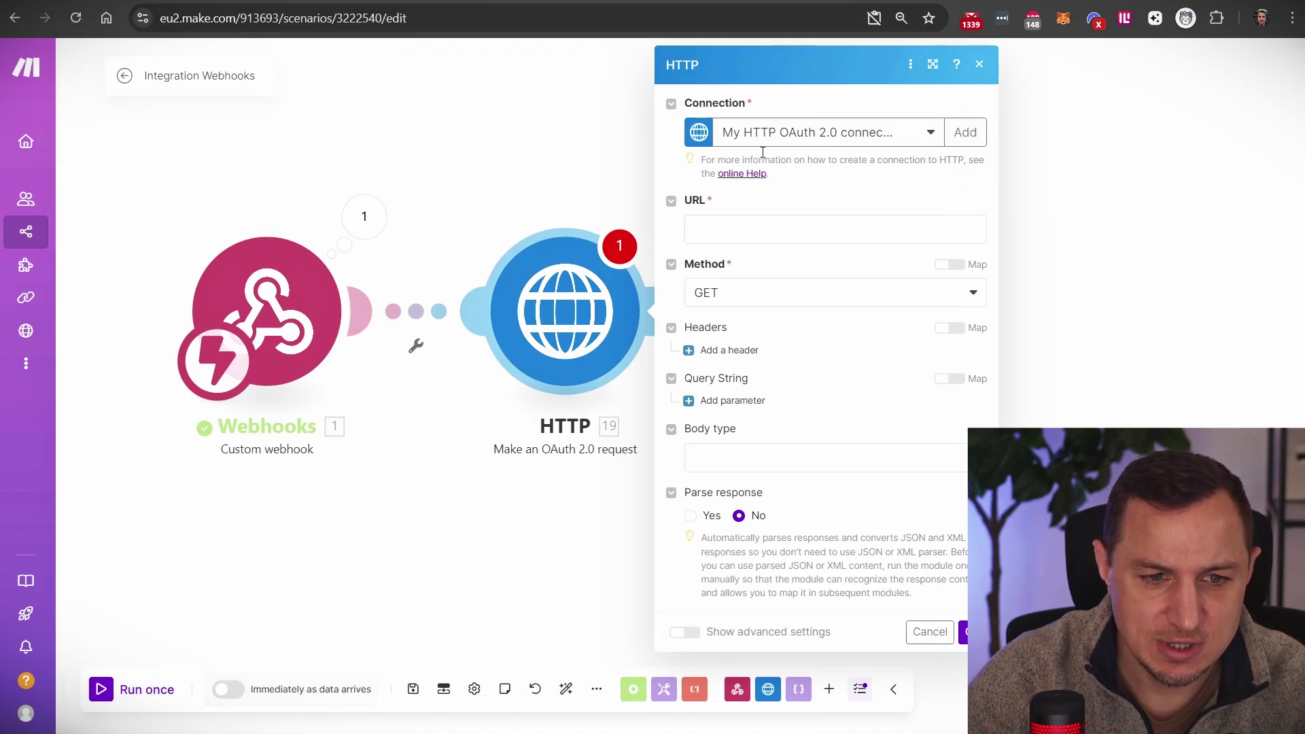
click(928, 135)
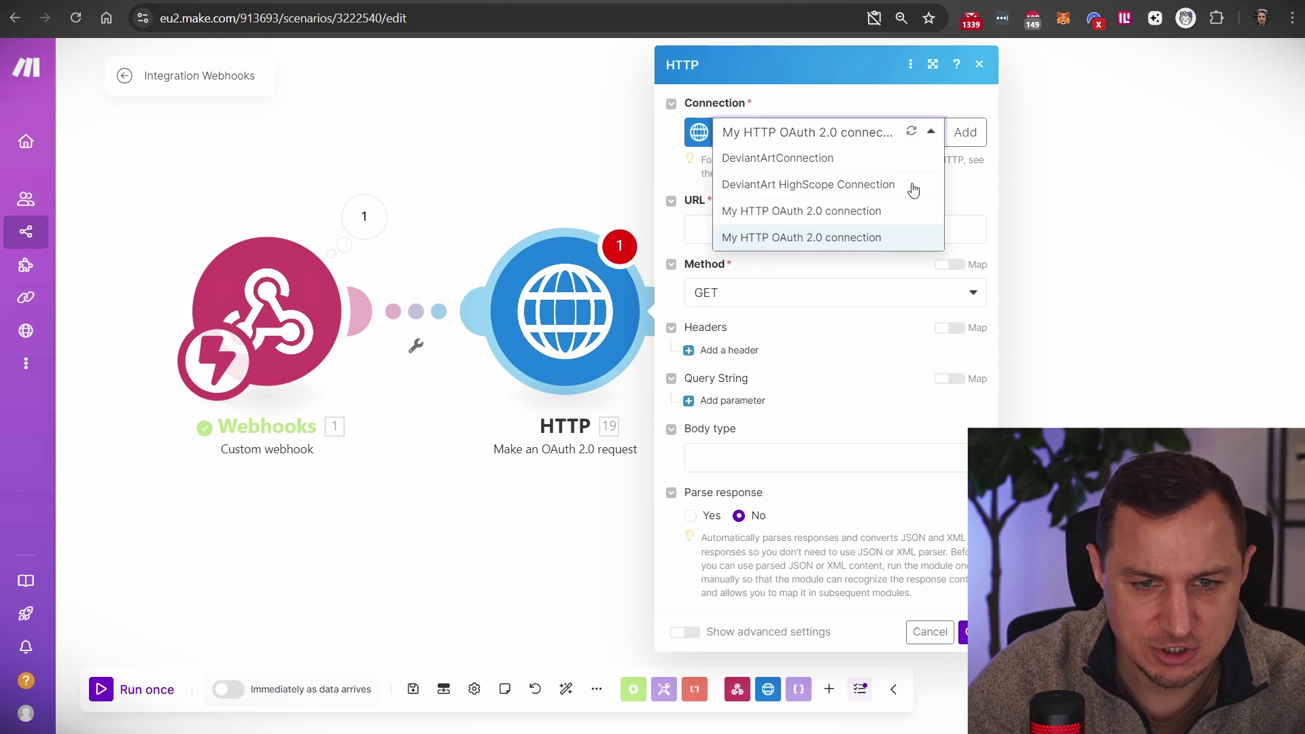
click(968, 196)
mouse_move(14, 335)
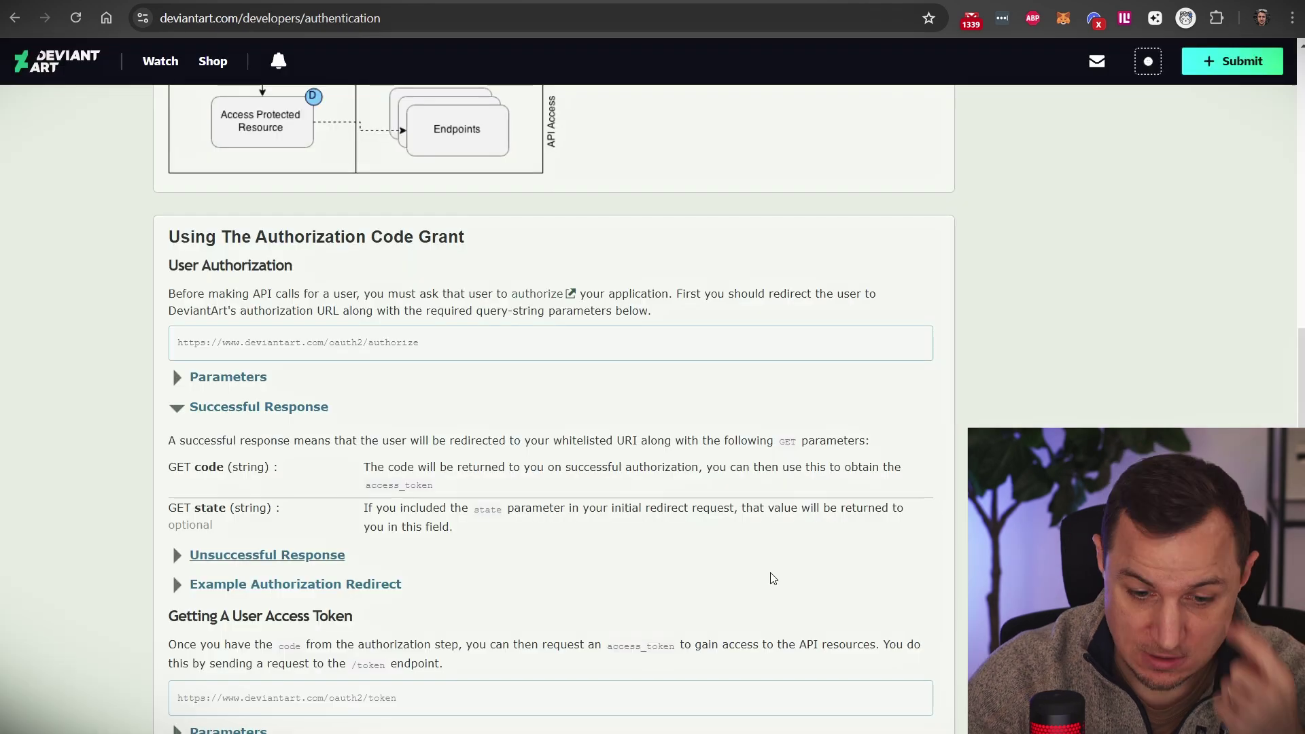
Step: Open the GET /browse/dailydeviations page in the DeviantArt & Sta.sh docs and copy its request URL
scroll(734, 544, up, 10)
scroll(697, 516, up, 5)
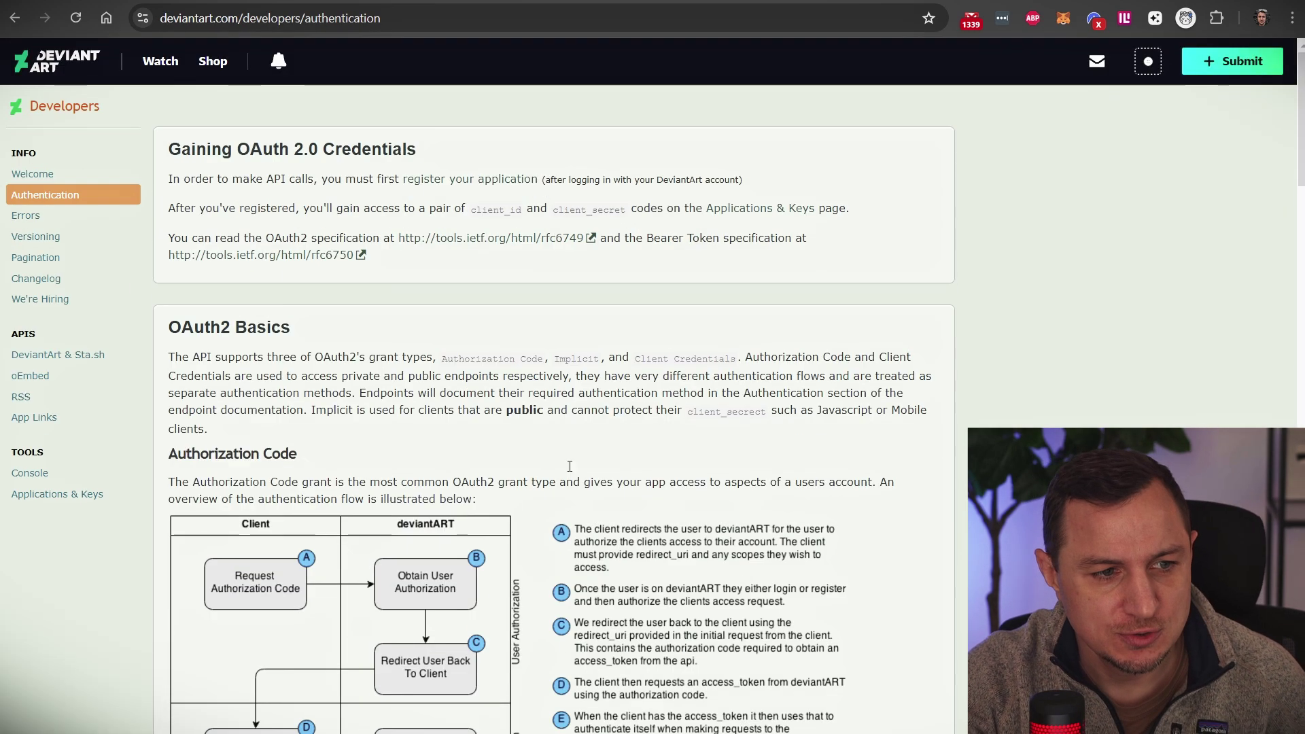
click(51, 357)
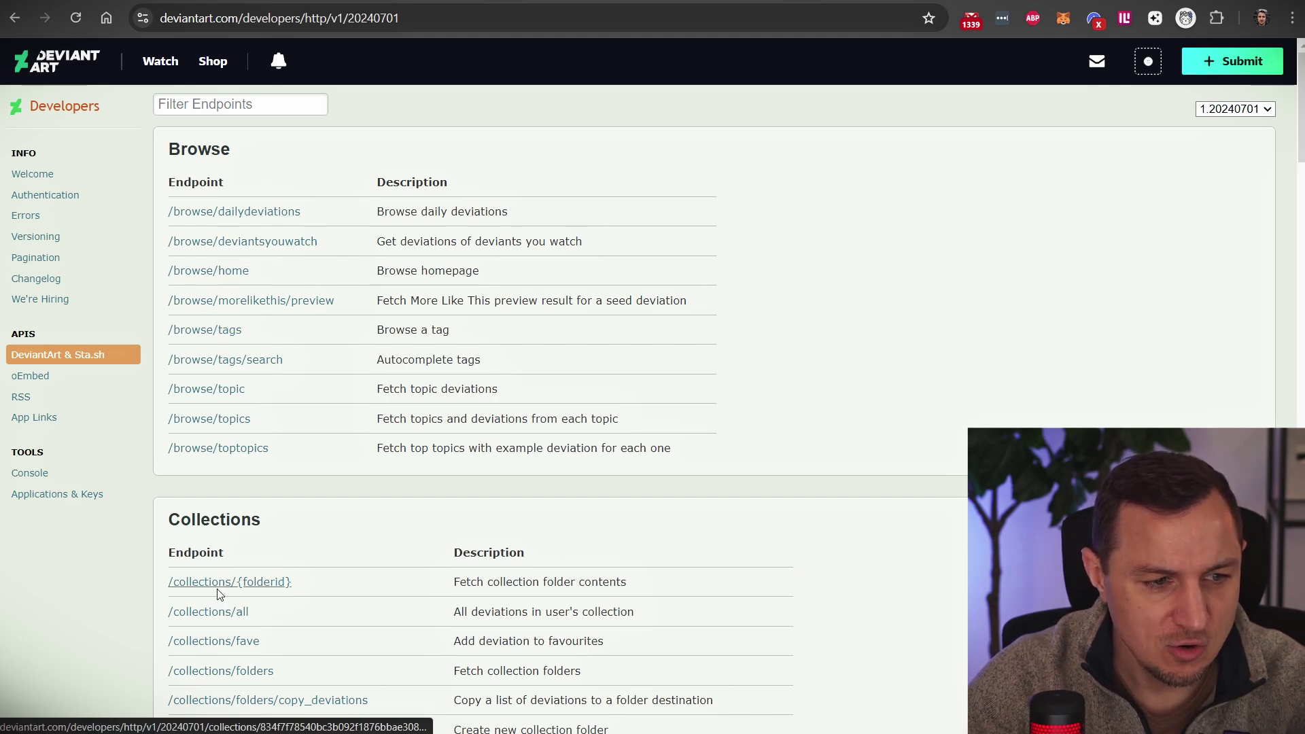
click(223, 212)
drag(527, 212, 155, 207)
key(ctrl+c)
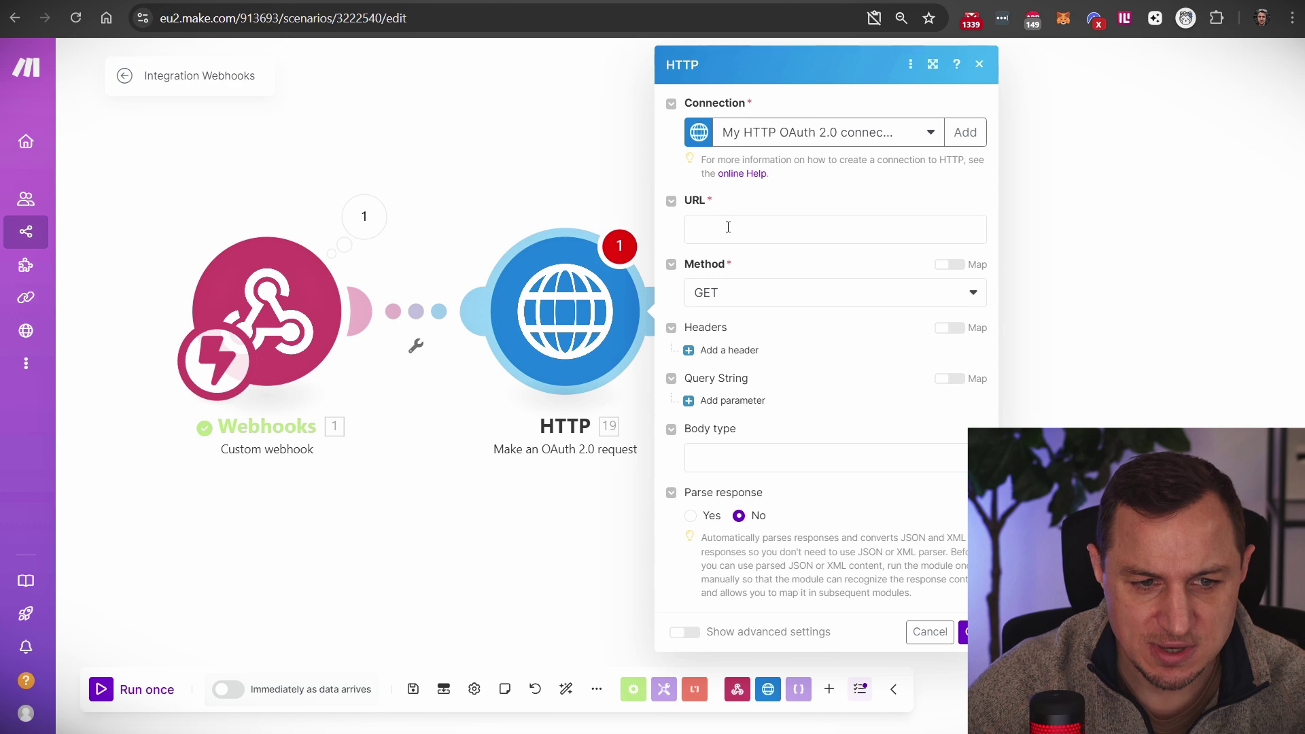
Step: Paste the dailydeviations endpoint URL into the HTTP module's URL field and save the settings
click(751, 229)
key(ctrl+v)
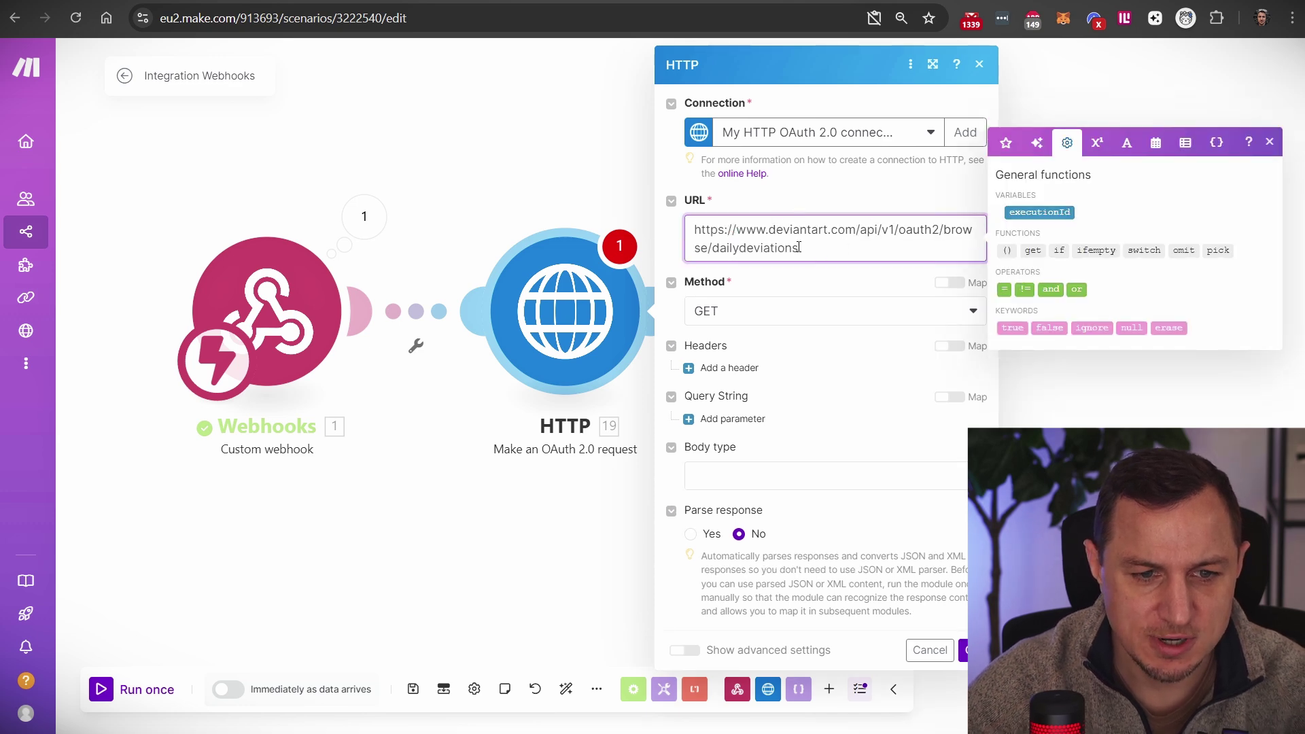
click(794, 212)
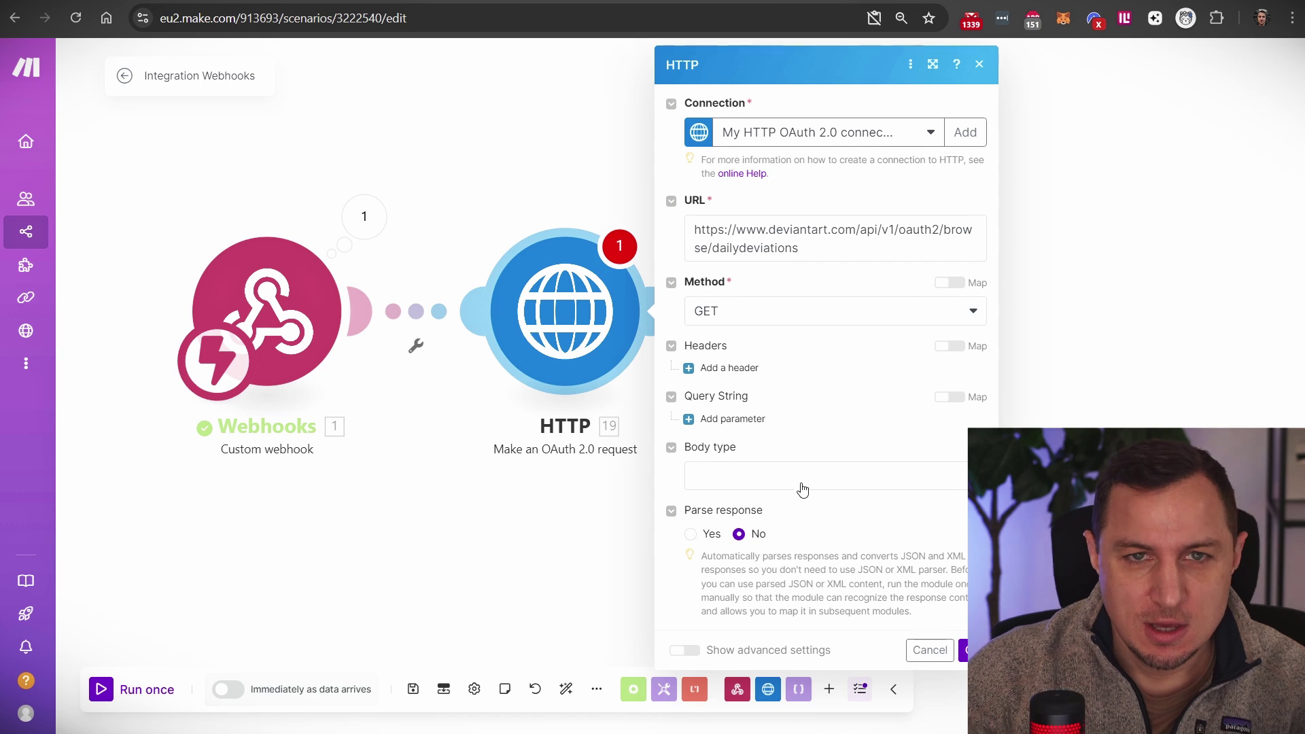
click(972, 649)
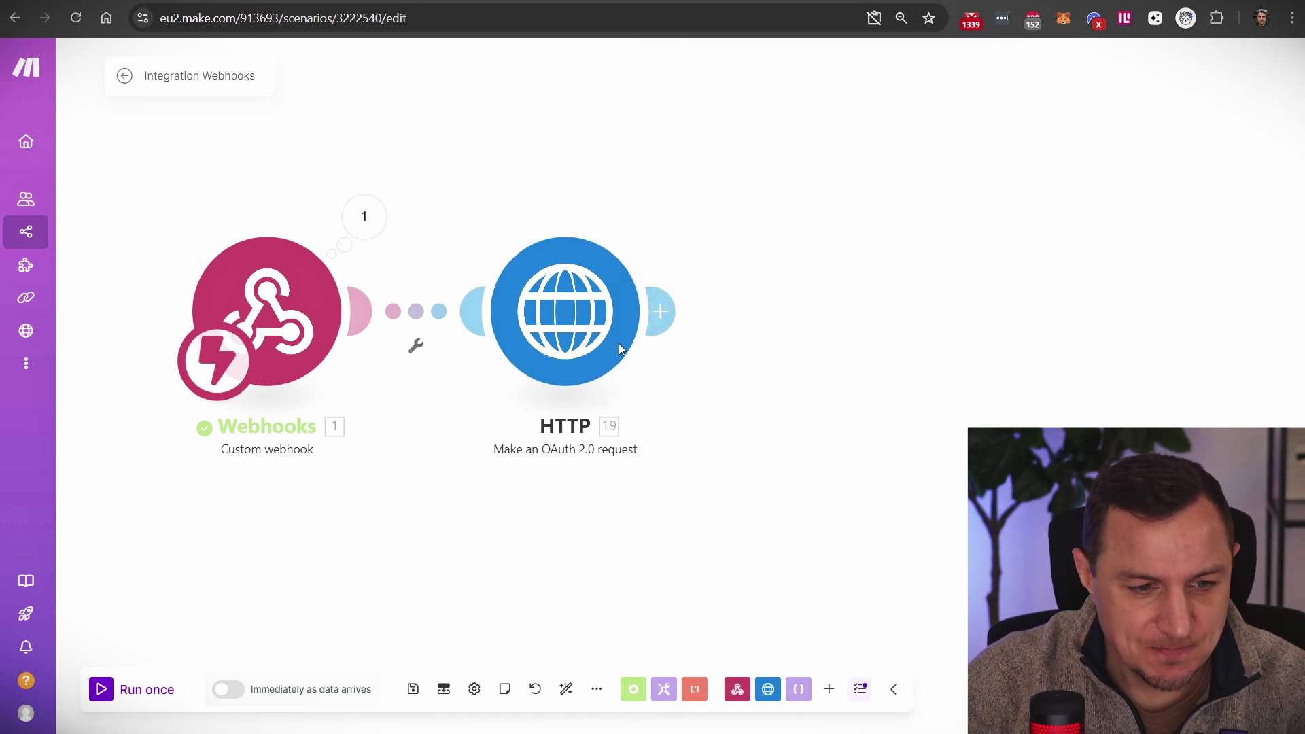
Step: Run the scenario once, trigger it from the webhook URL, and inspect the HTTP module's results
click(129, 689)
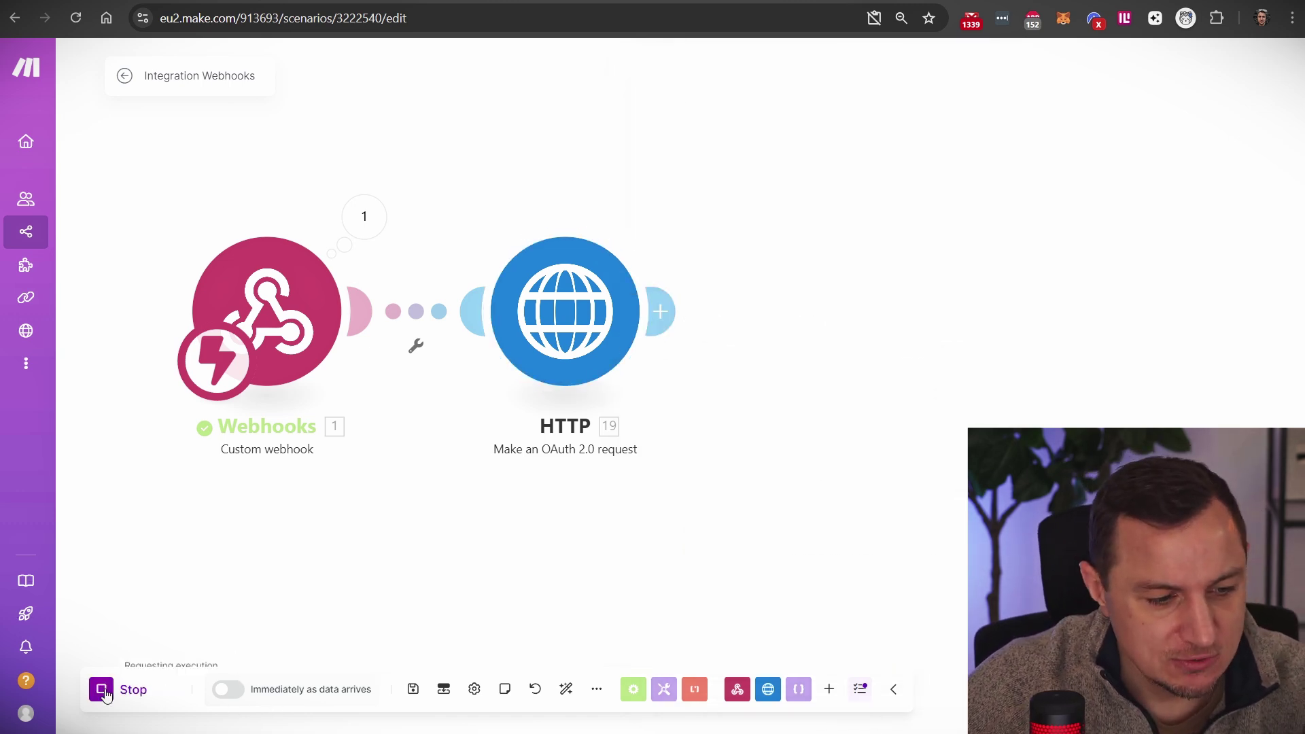
click(286, 708)
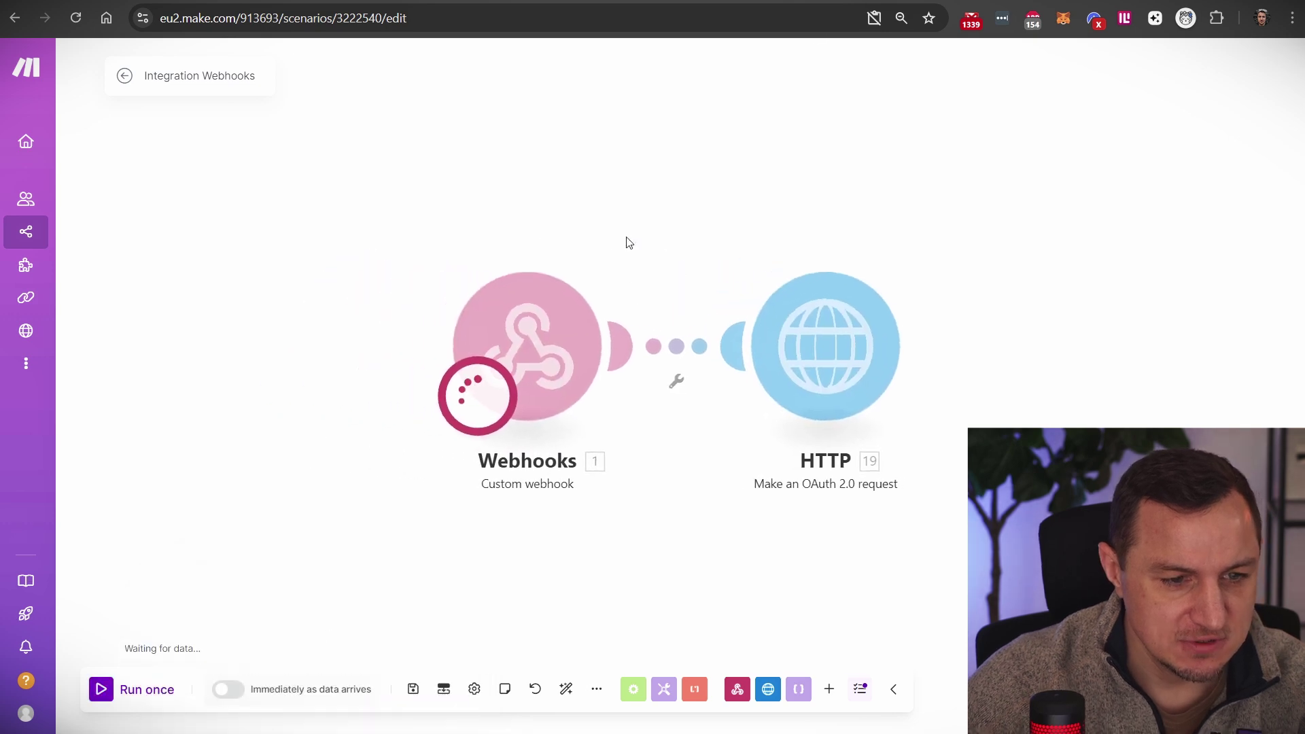
click(296, 17)
key(Return)
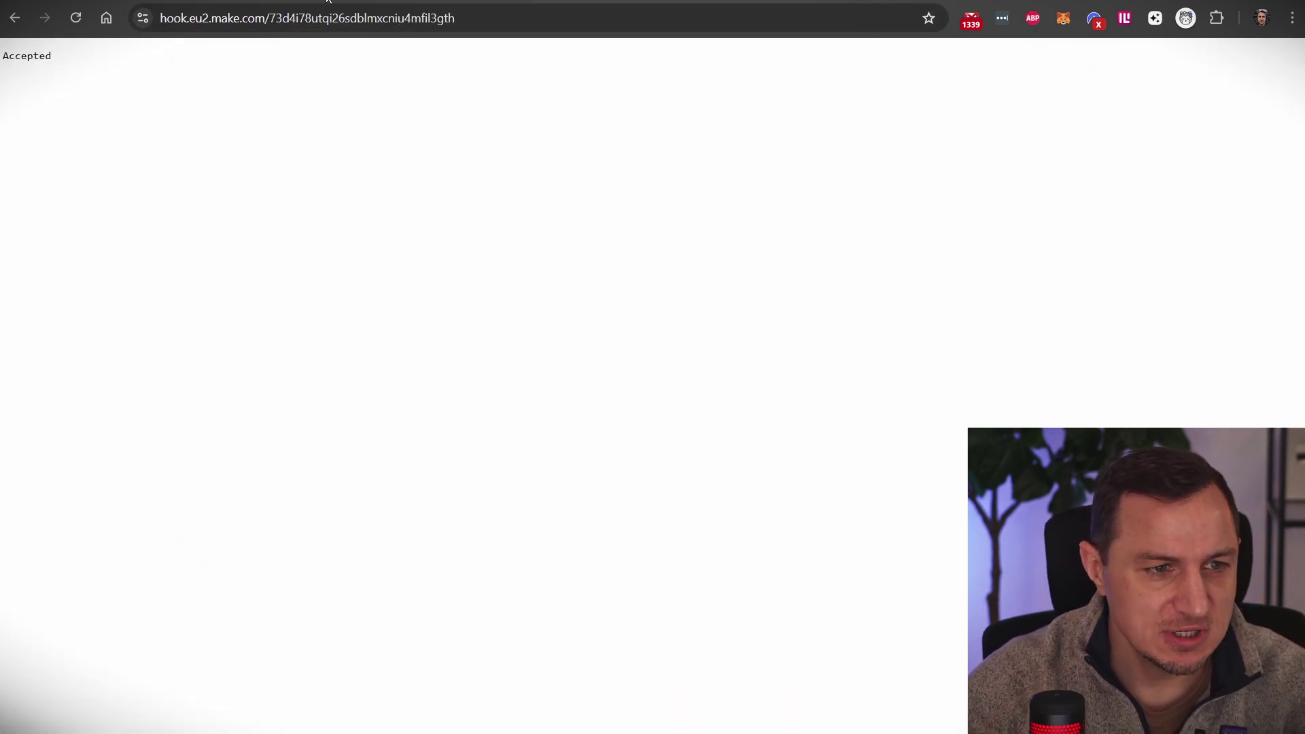
click(296, 18)
key(ctrl+Tab)
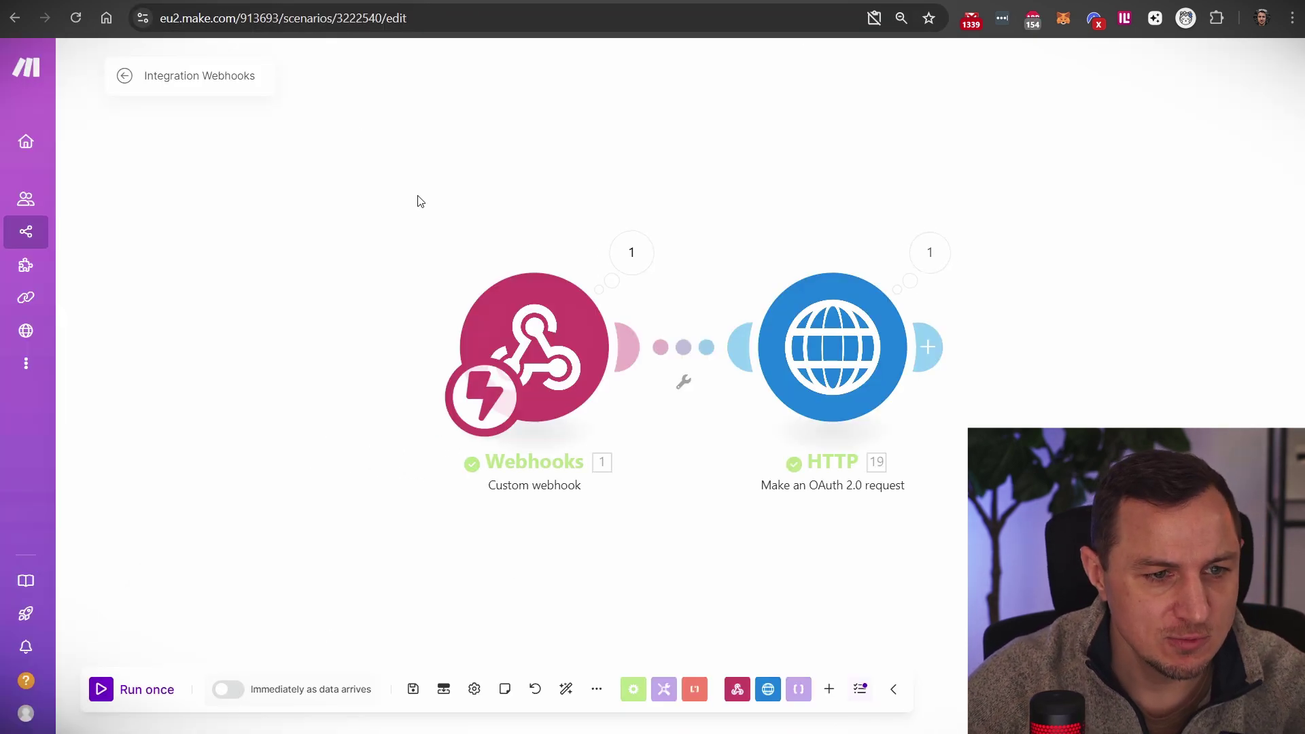
click(922, 251)
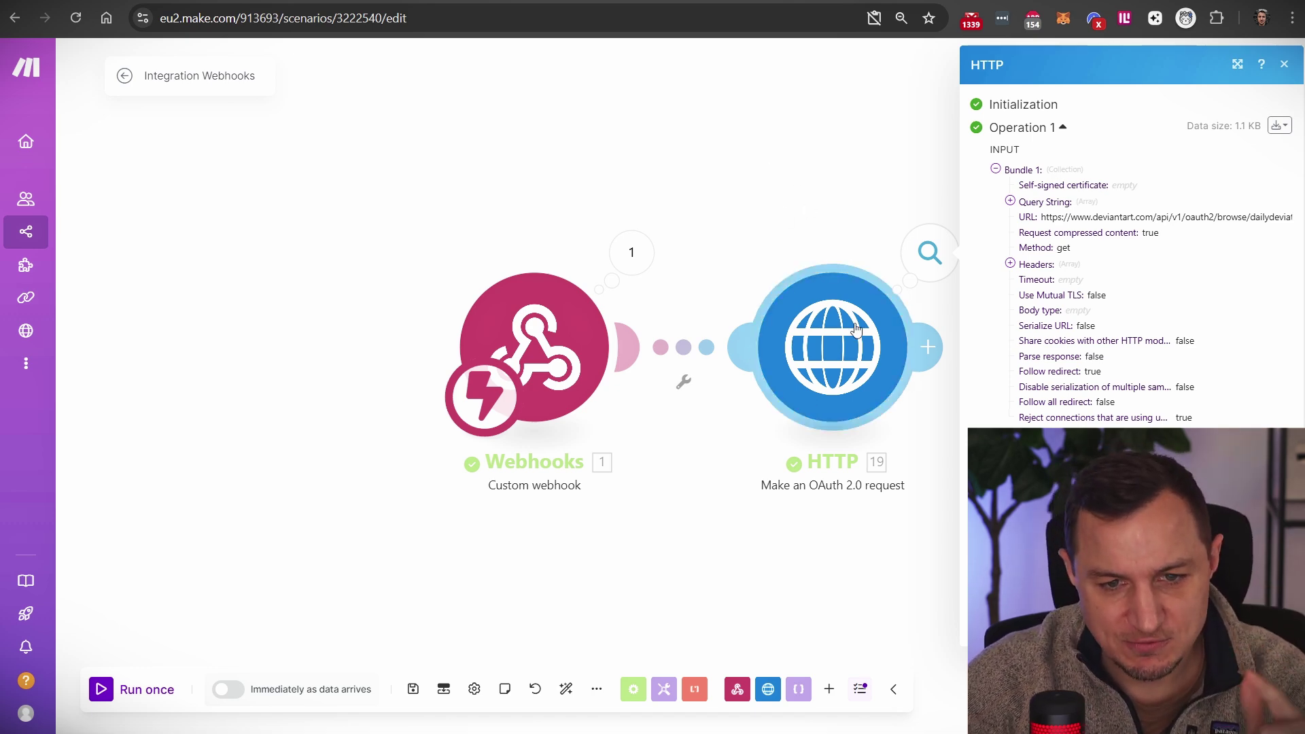
click(678, 185)
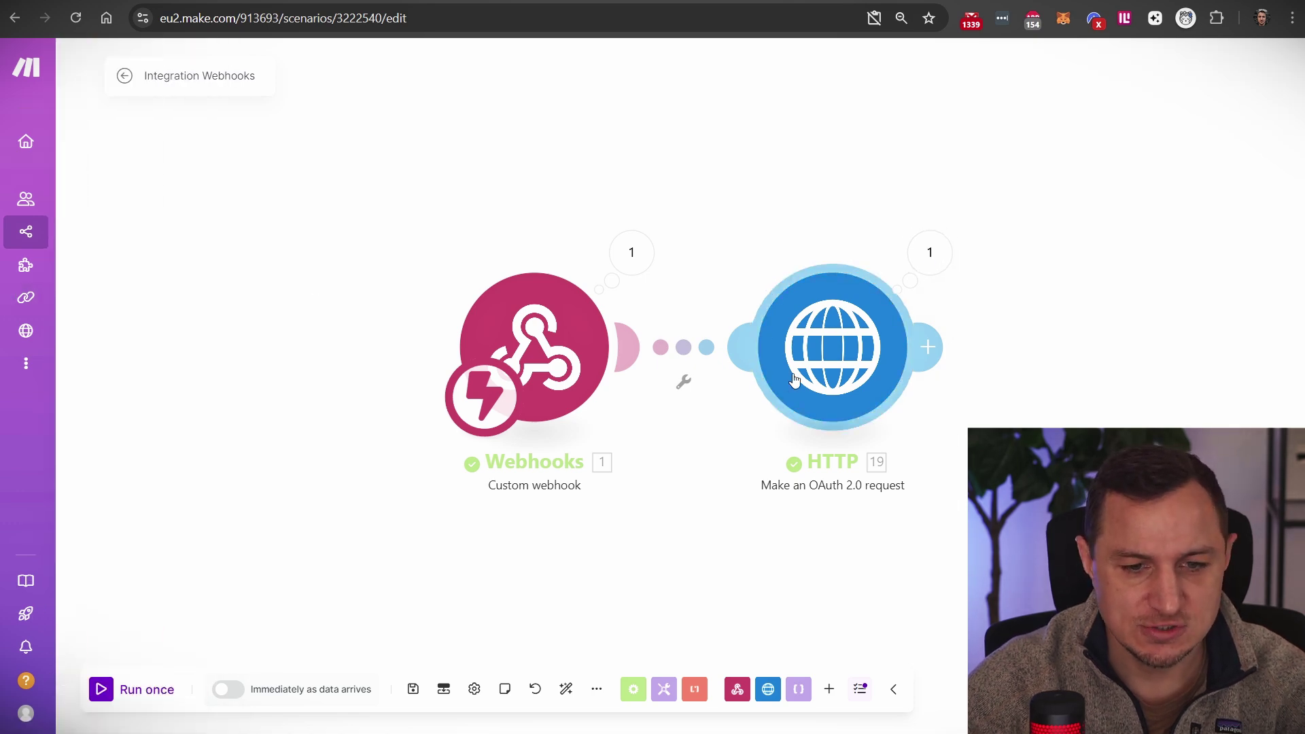
Step: Reopen the HTTP module settings to check the available connections, then close them unchanged
click(794, 380)
click(1164, 133)
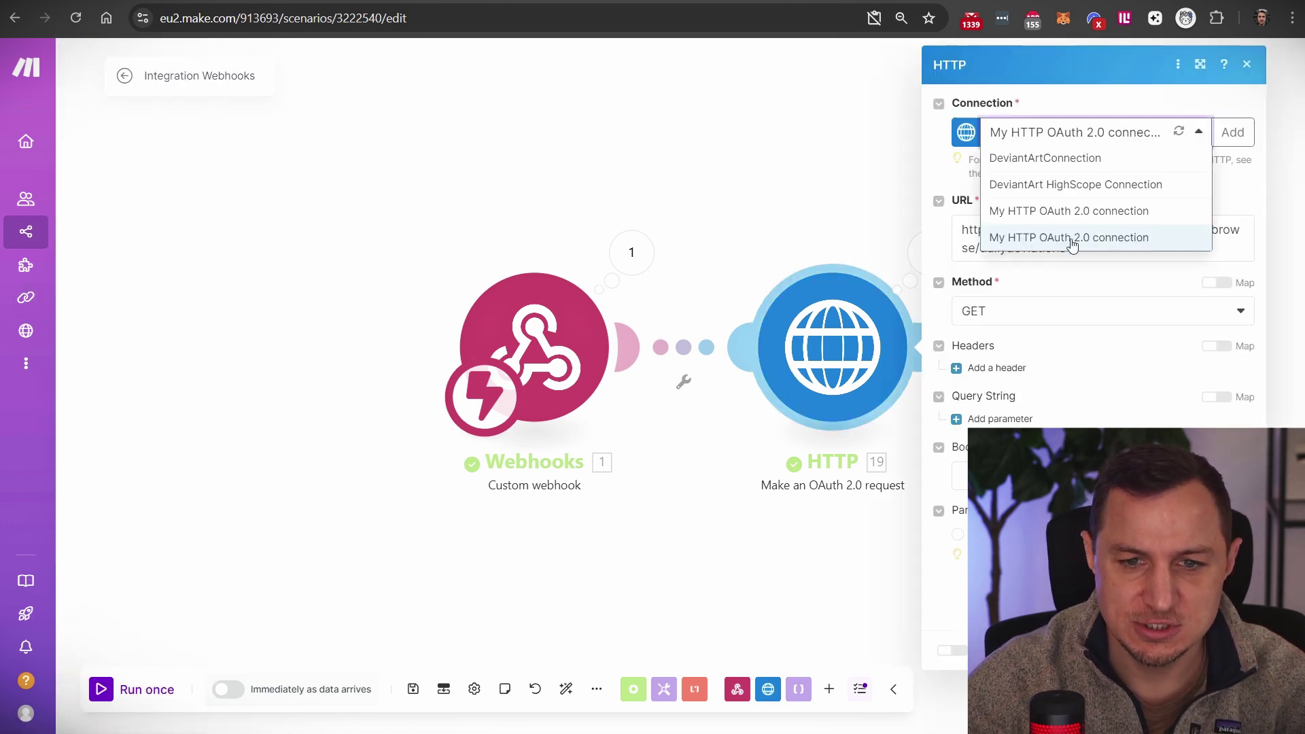
click(770, 155)
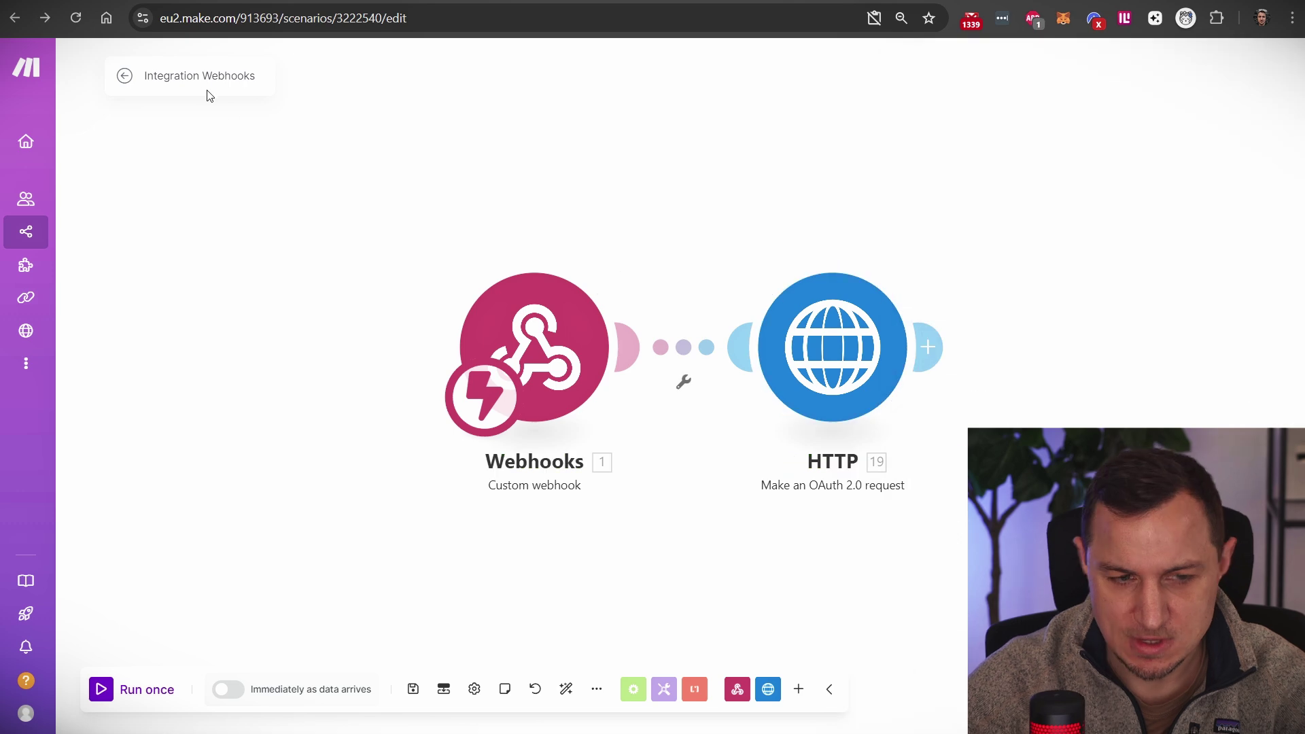
Step: Rename the scenario to 'HTTP OAUTH TUTORIAL' and go to the Connections page
triple_click(193, 75)
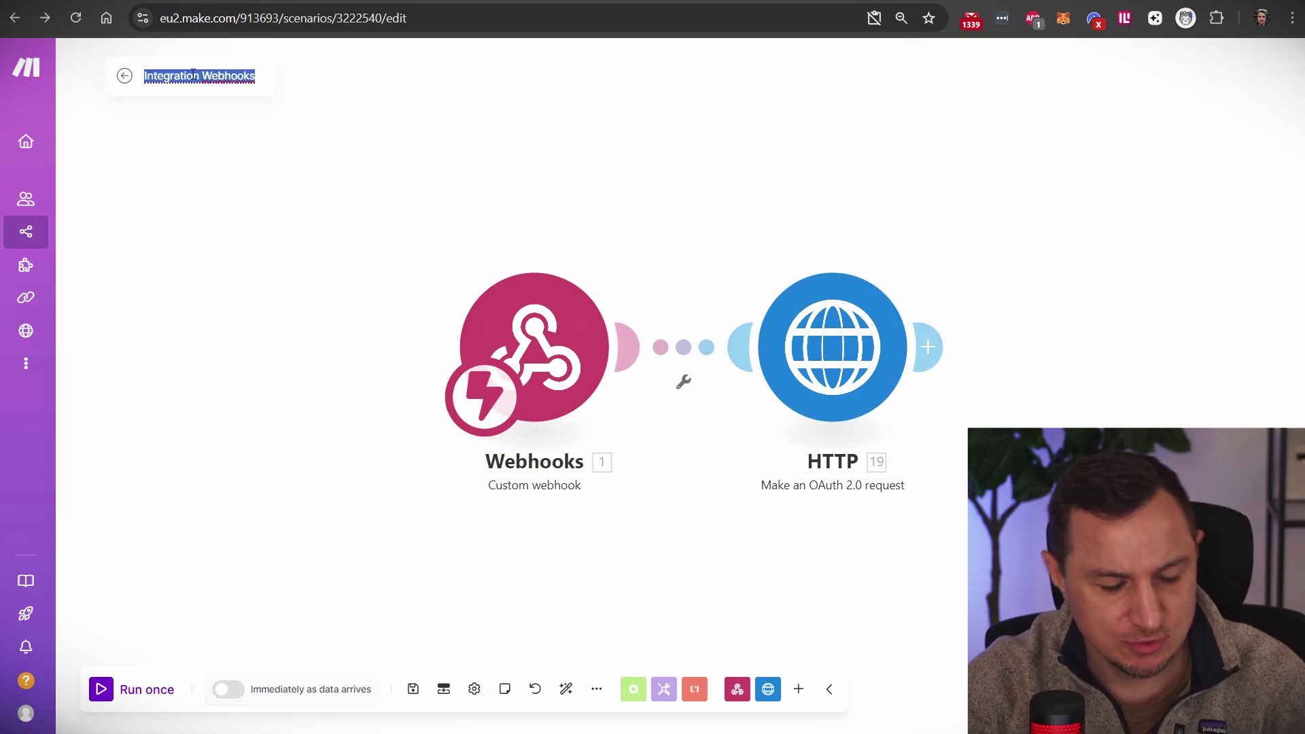
text(HTTP)
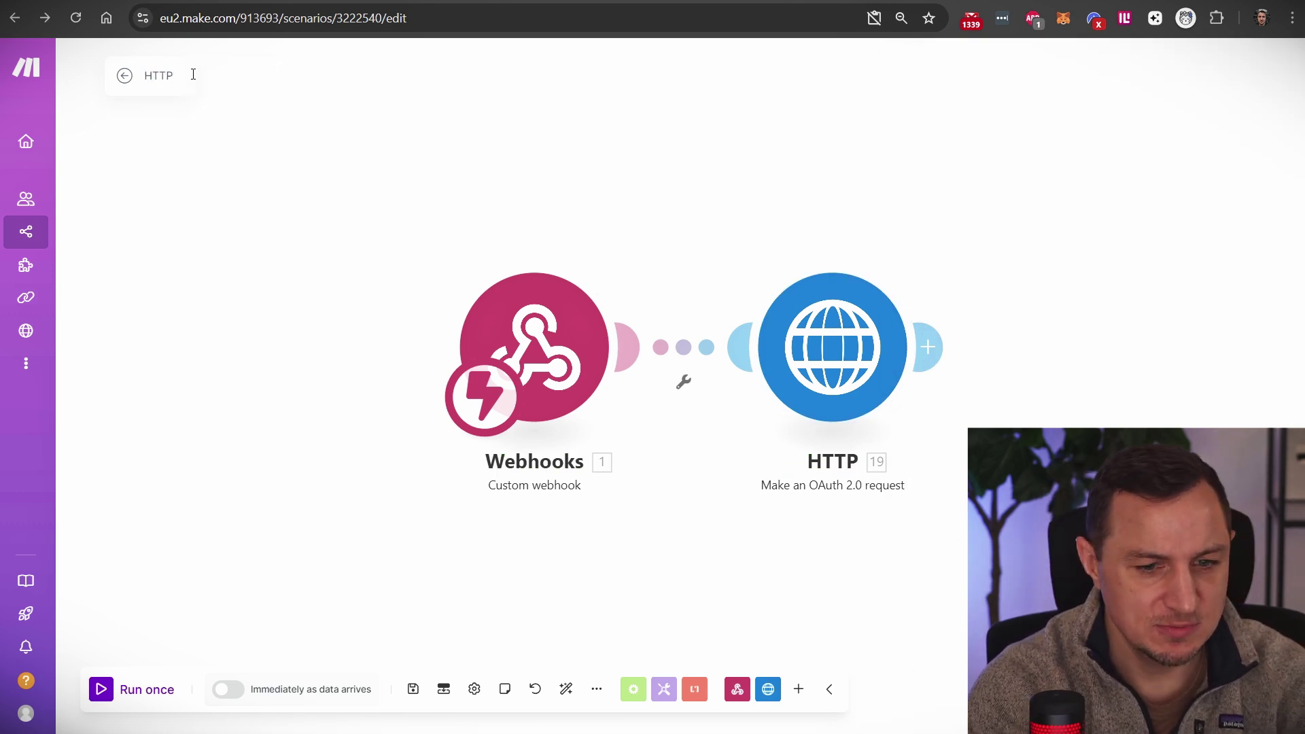
text( OAUTH TUTORIAL)
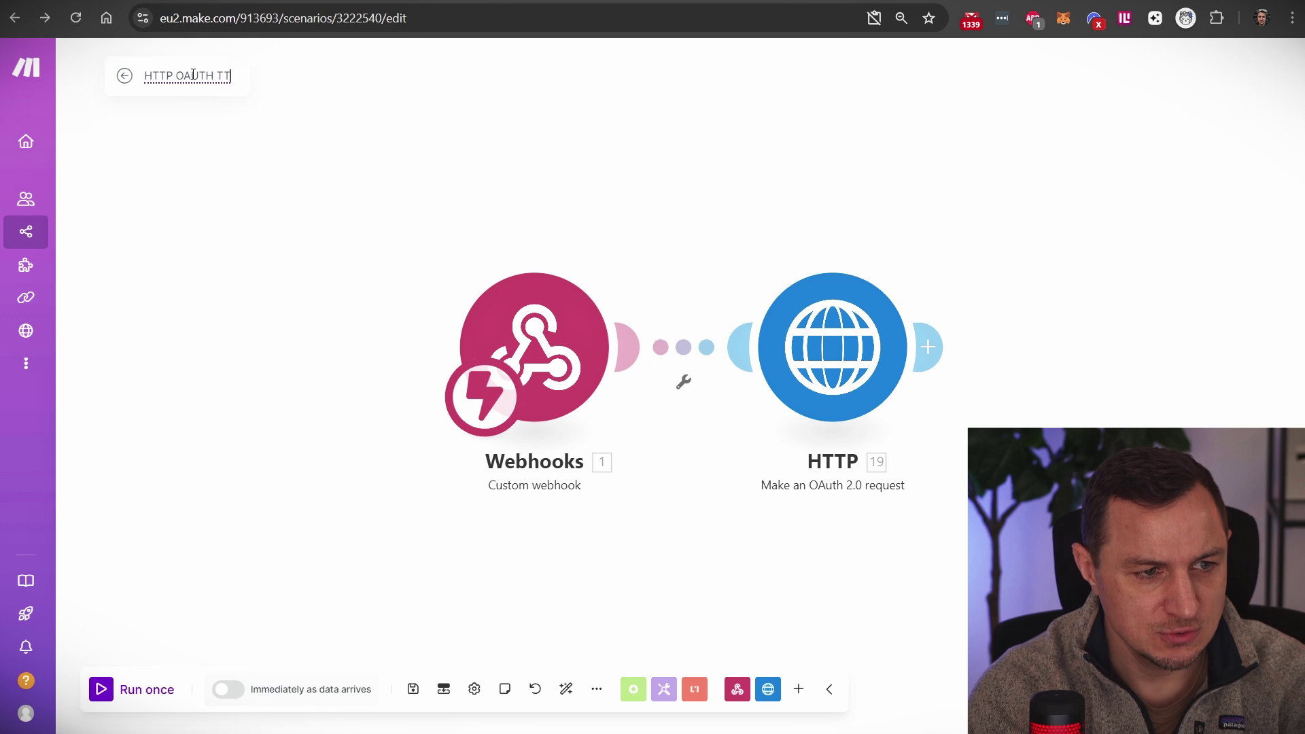
key(Return)
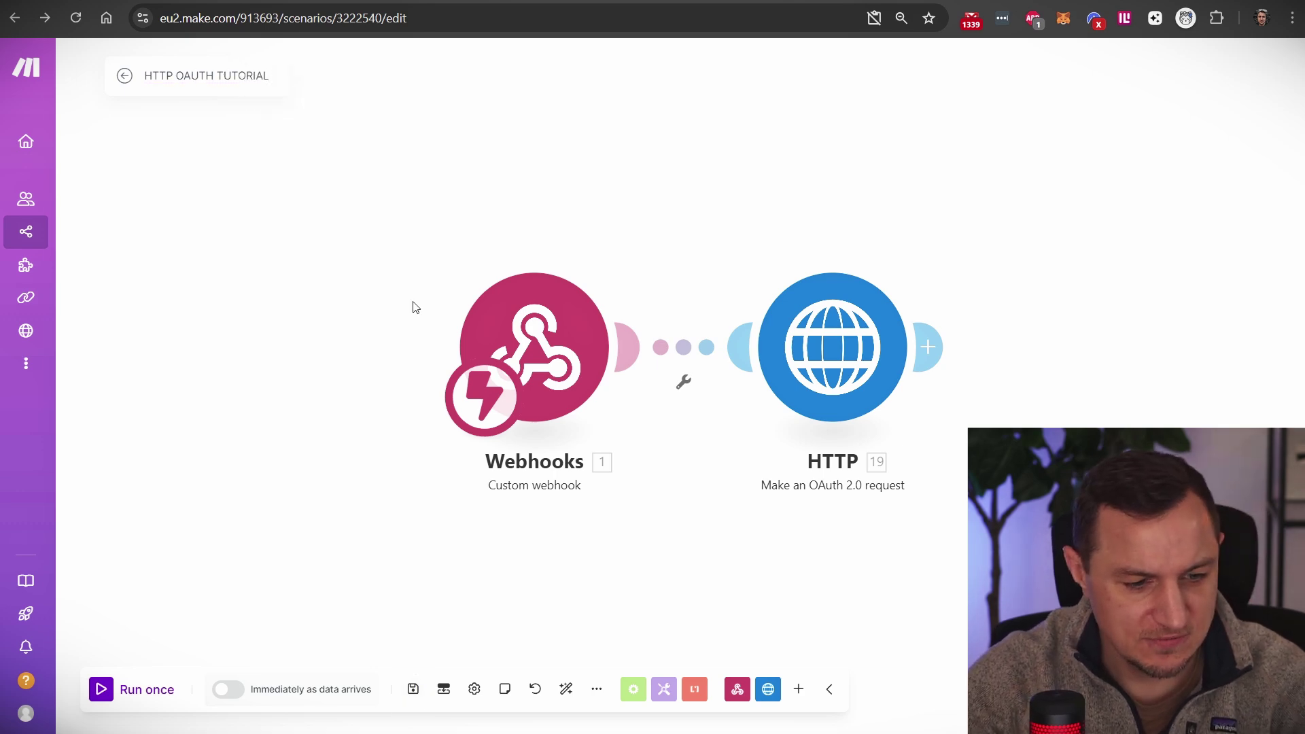
mouse_move(96, 295)
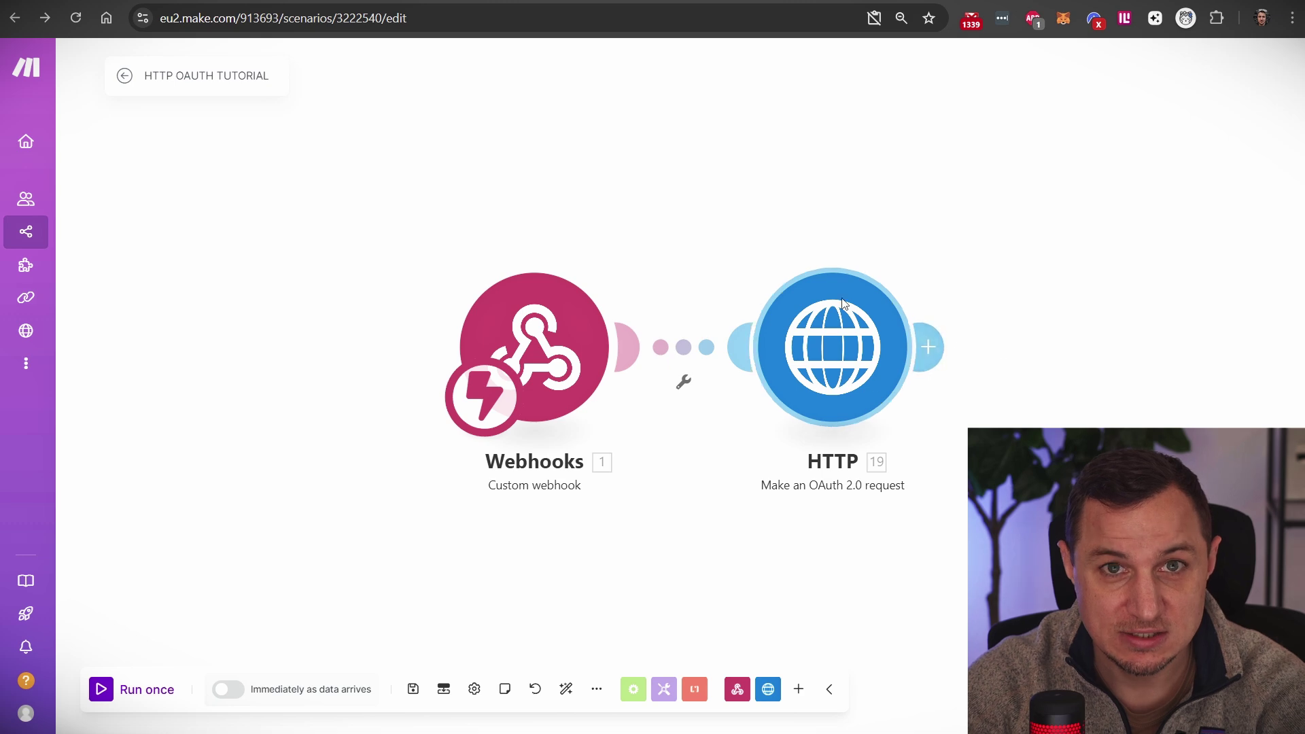
click(49, 298)
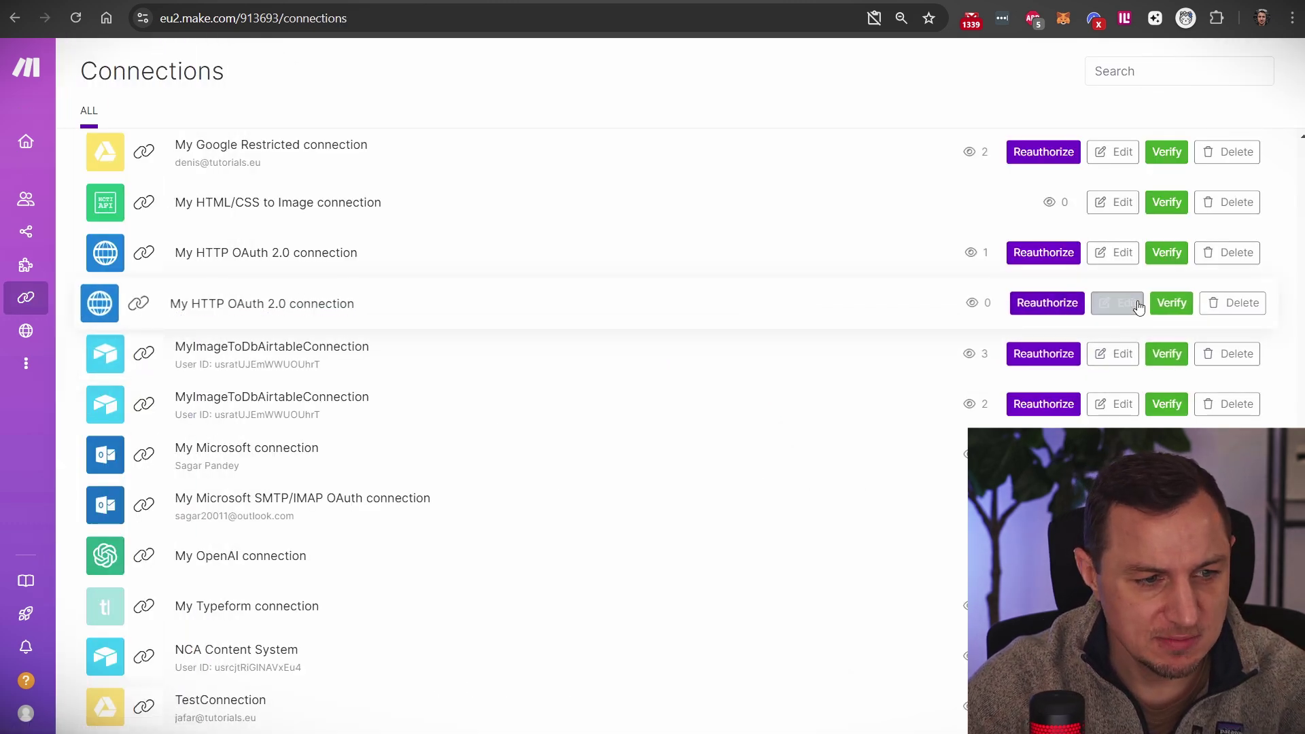
Step: Add an empty Scope item to the second My HTTP OAuth 2.0 connection, then return to the DeviantArt docs
click(1124, 310)
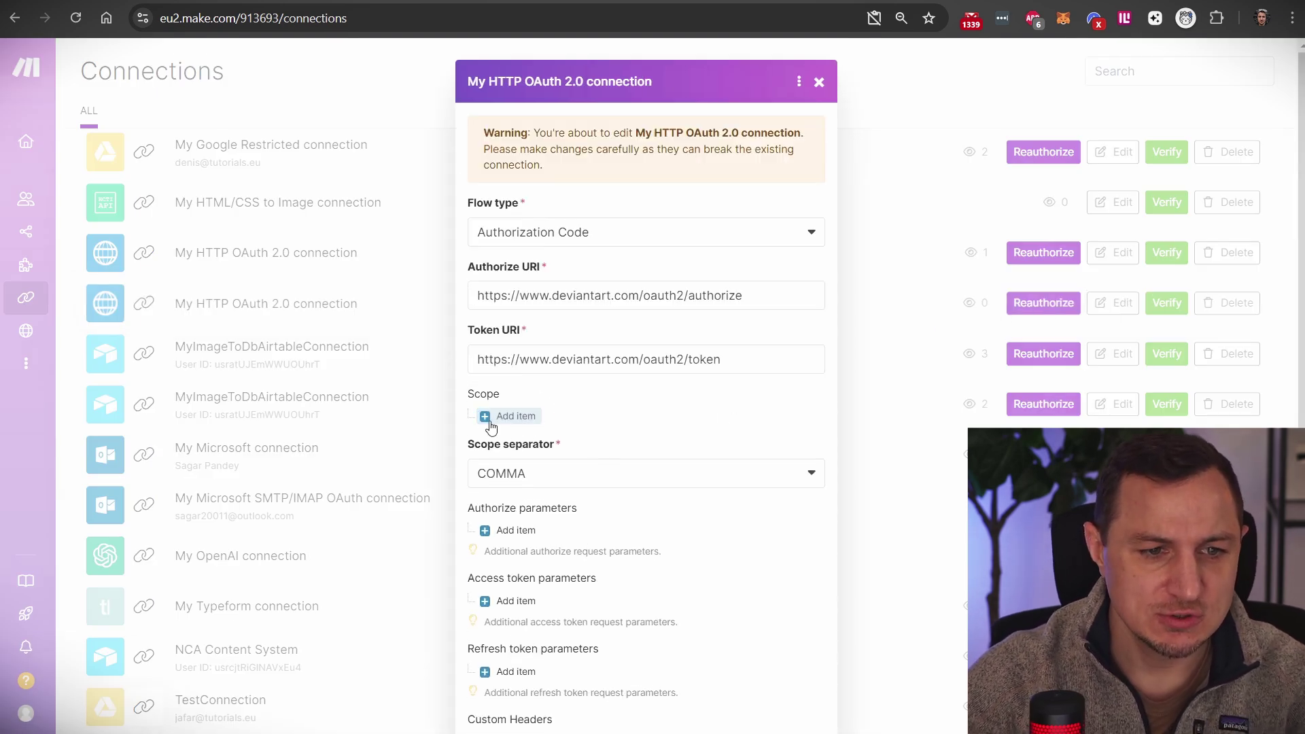
click(516, 416)
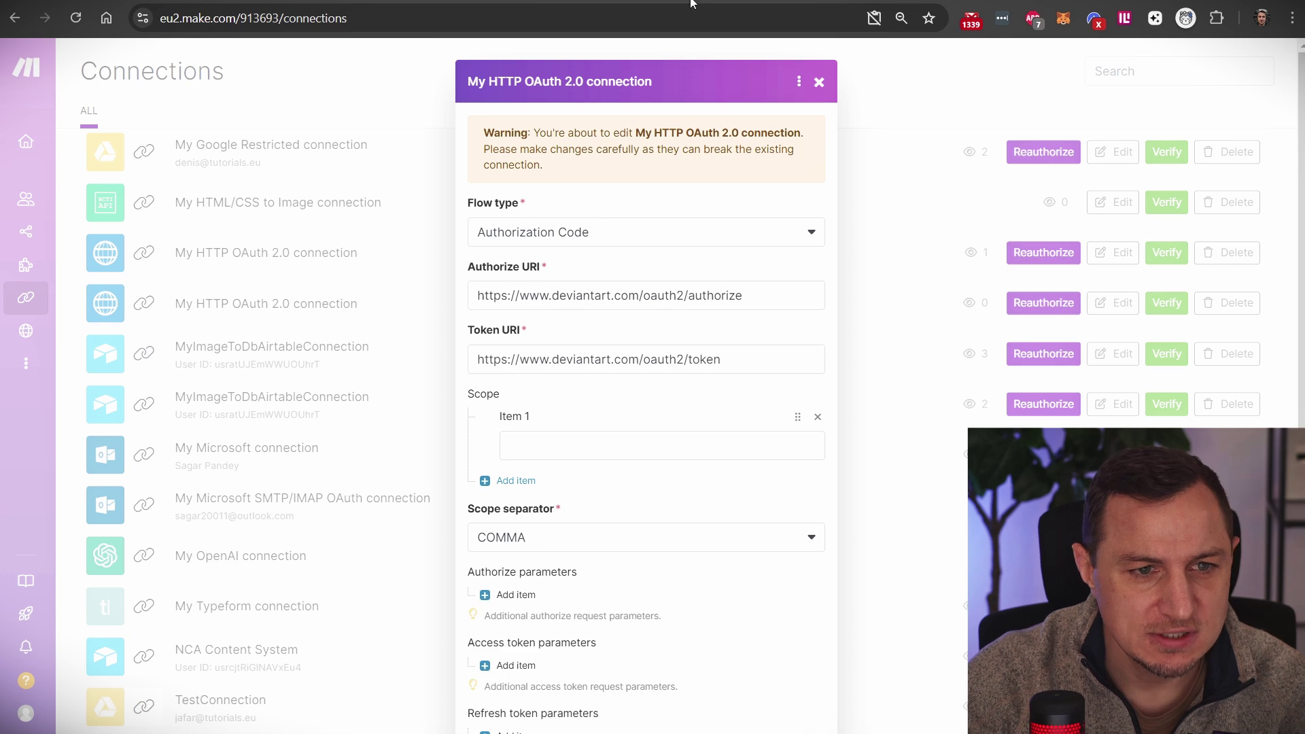
click(727, 1)
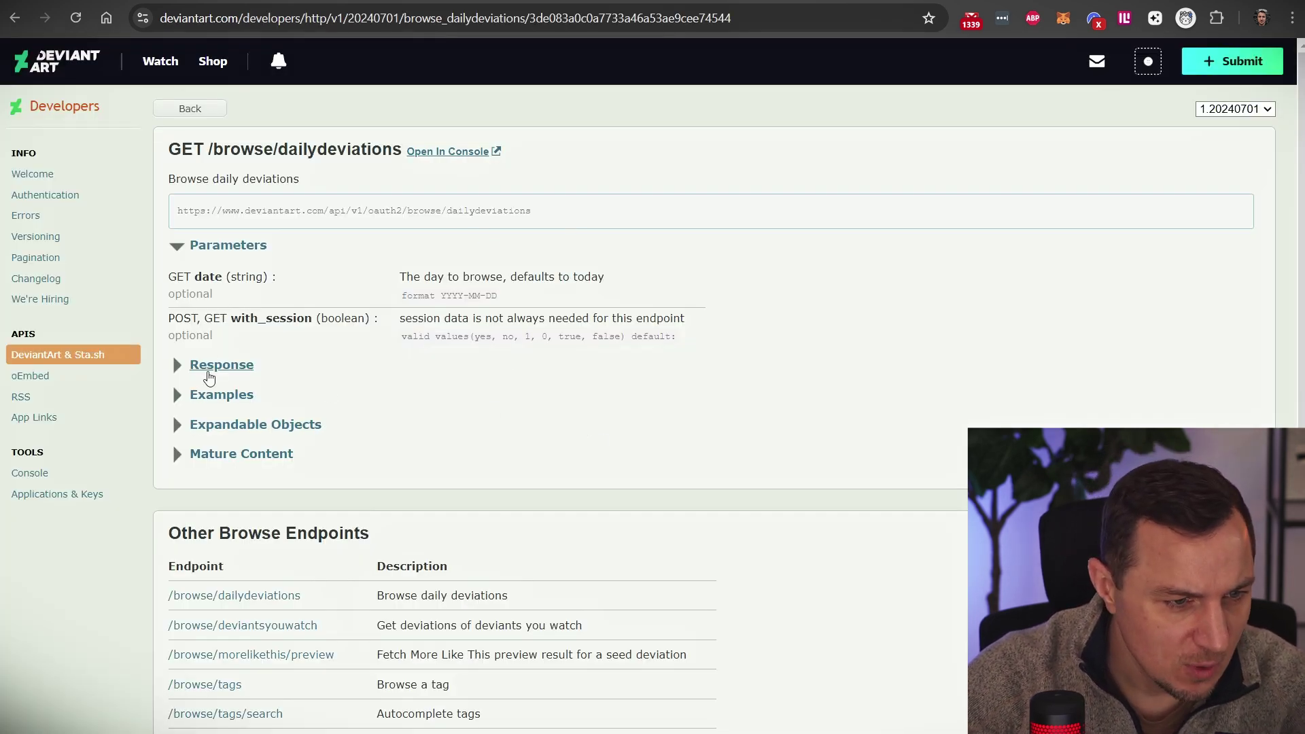
Step: Review the dailydeviations example request and response, then collapse the Examples section
click(250, 394)
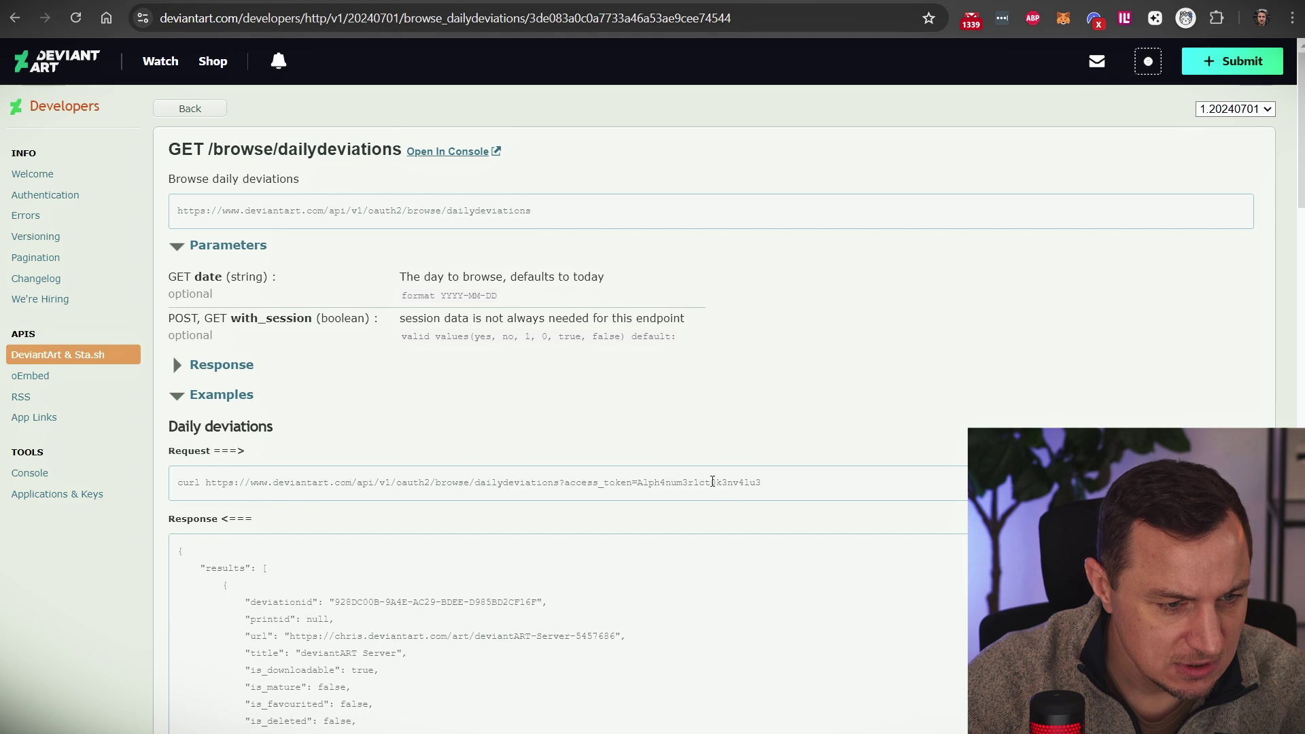
drag(486, 482, 763, 489)
click(469, 476)
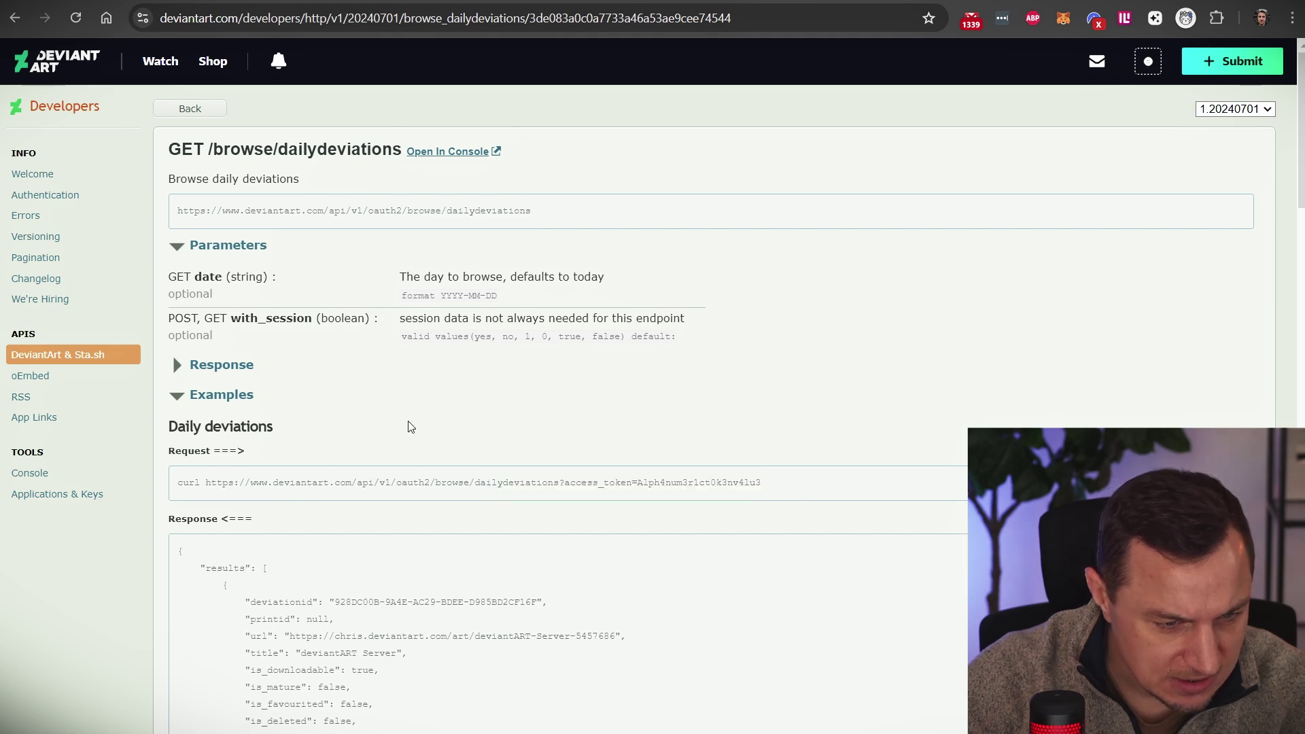
click(179, 395)
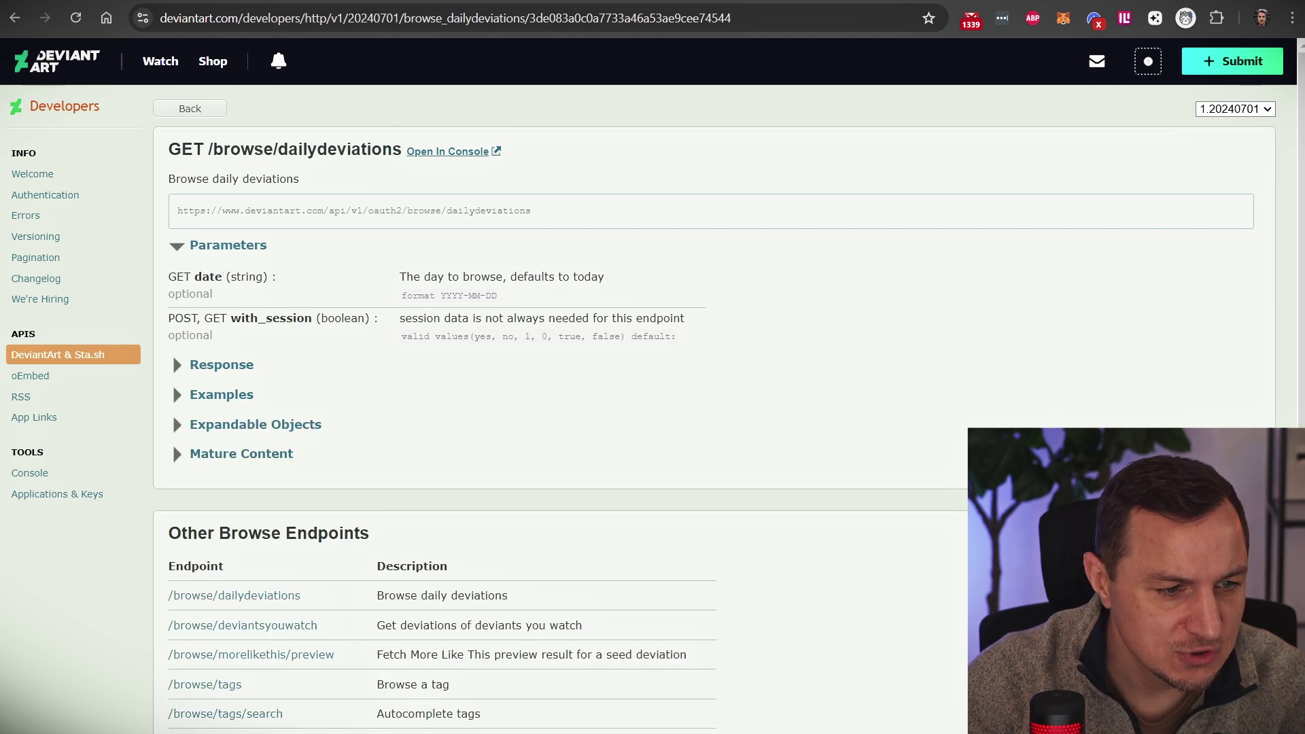
Step: Check the required scope in the Notion notes and start typing browse into Scope Item 1
click(721, 0)
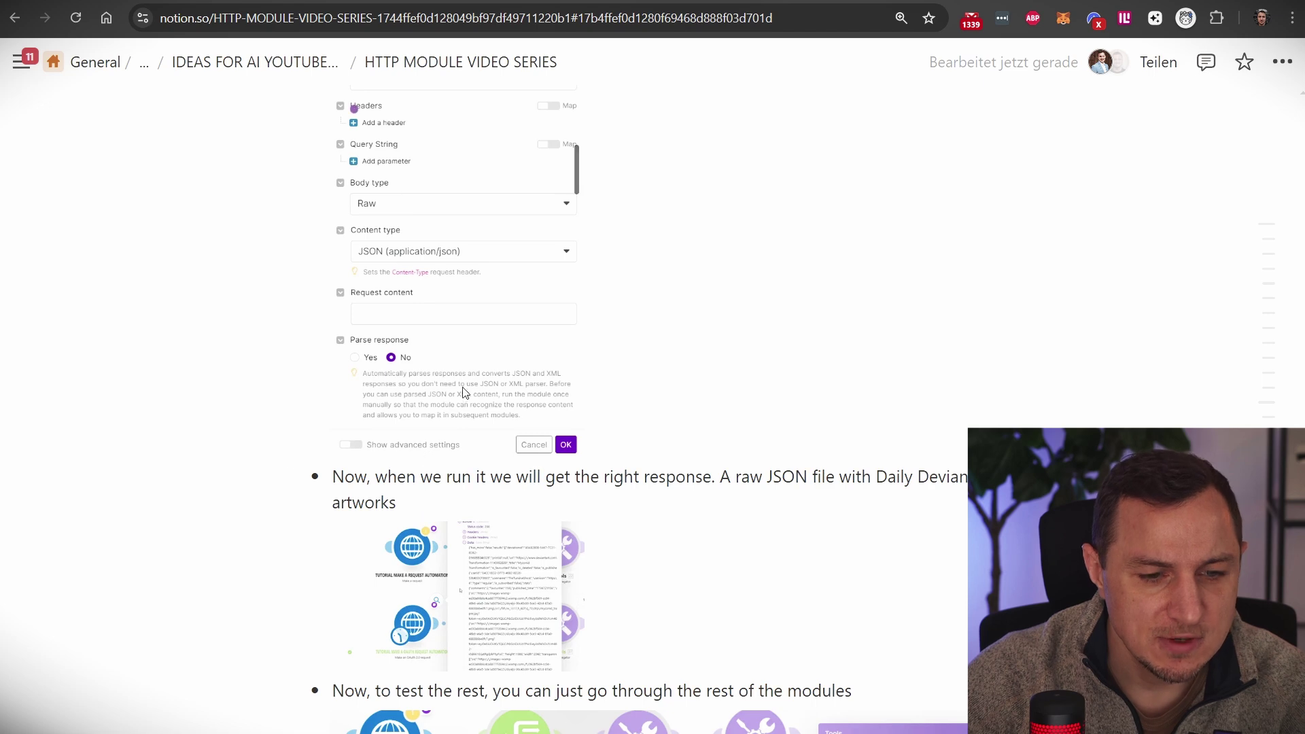
scroll(464, 391, up, 9)
scroll(404, 401, up, 7)
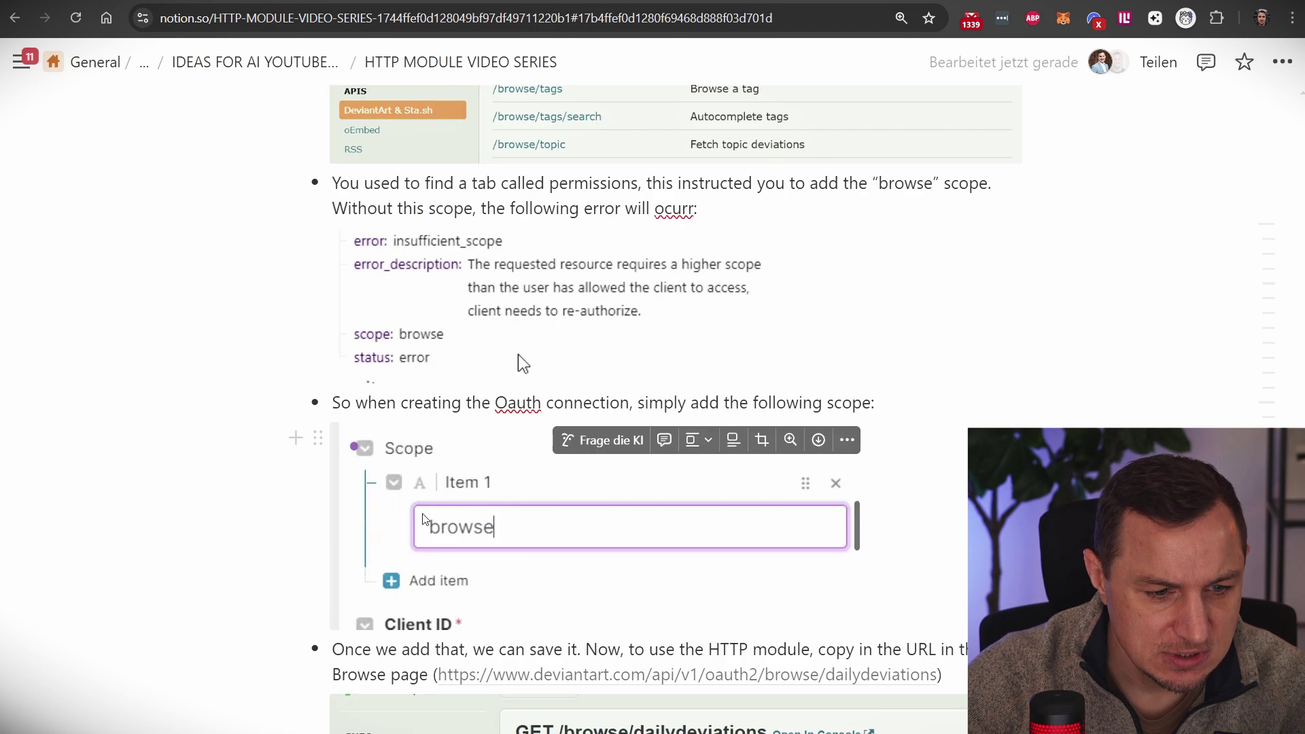
key(ctrl+Tab)
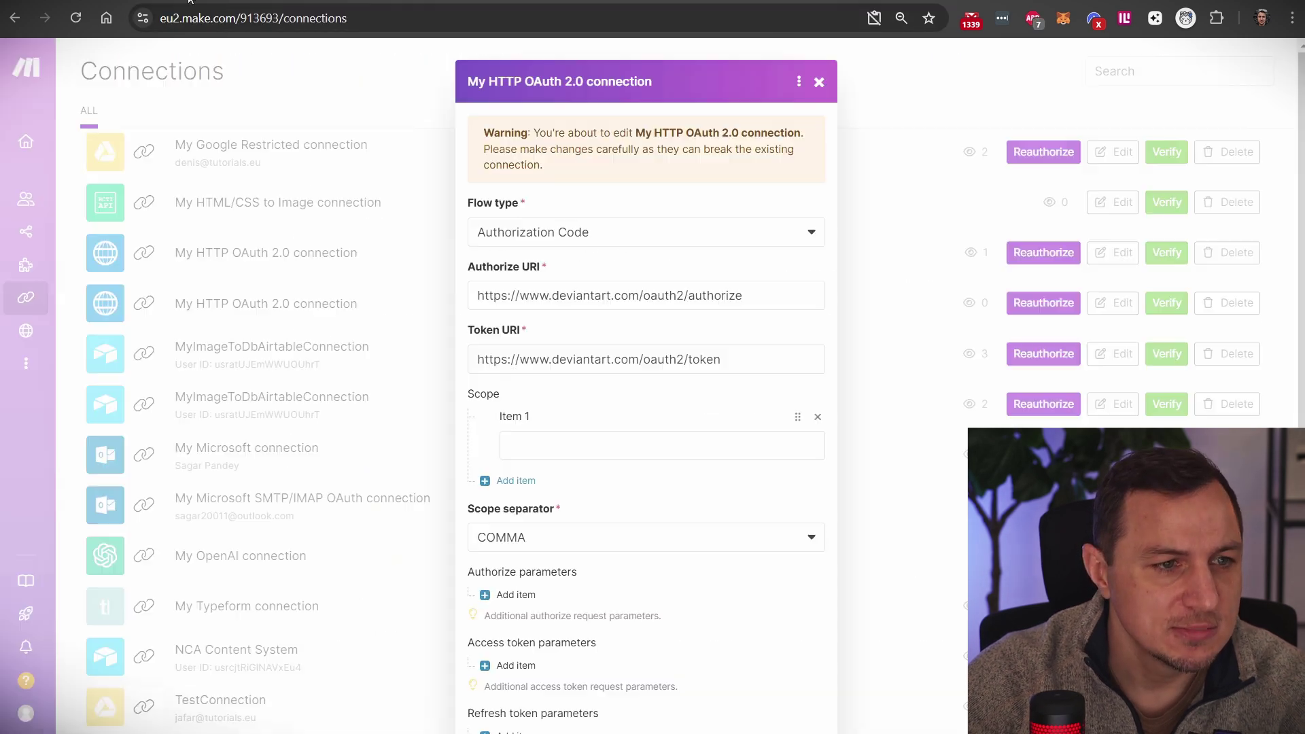
click(578, 445)
text(browse)
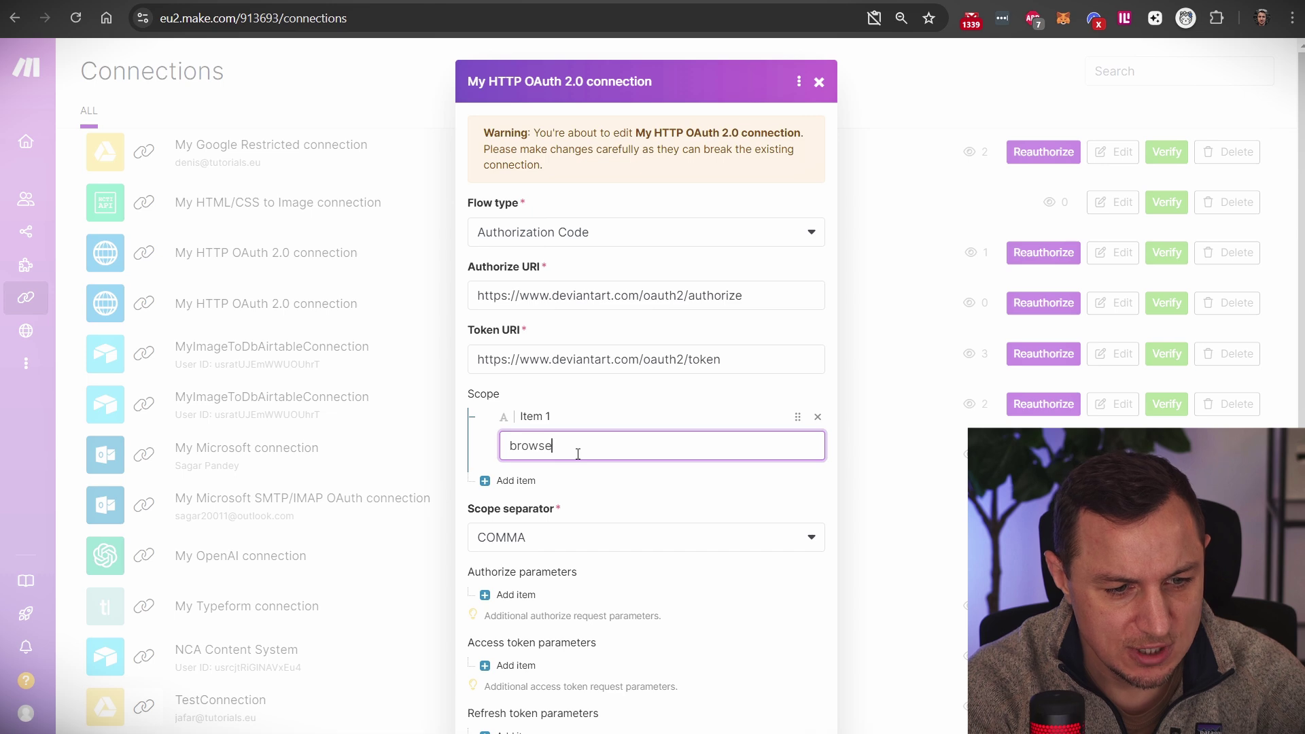
Step: Finish the browse scope, save the connection, and authorize it in the DeviantArt popup
key(ctrl+shift+Tab)
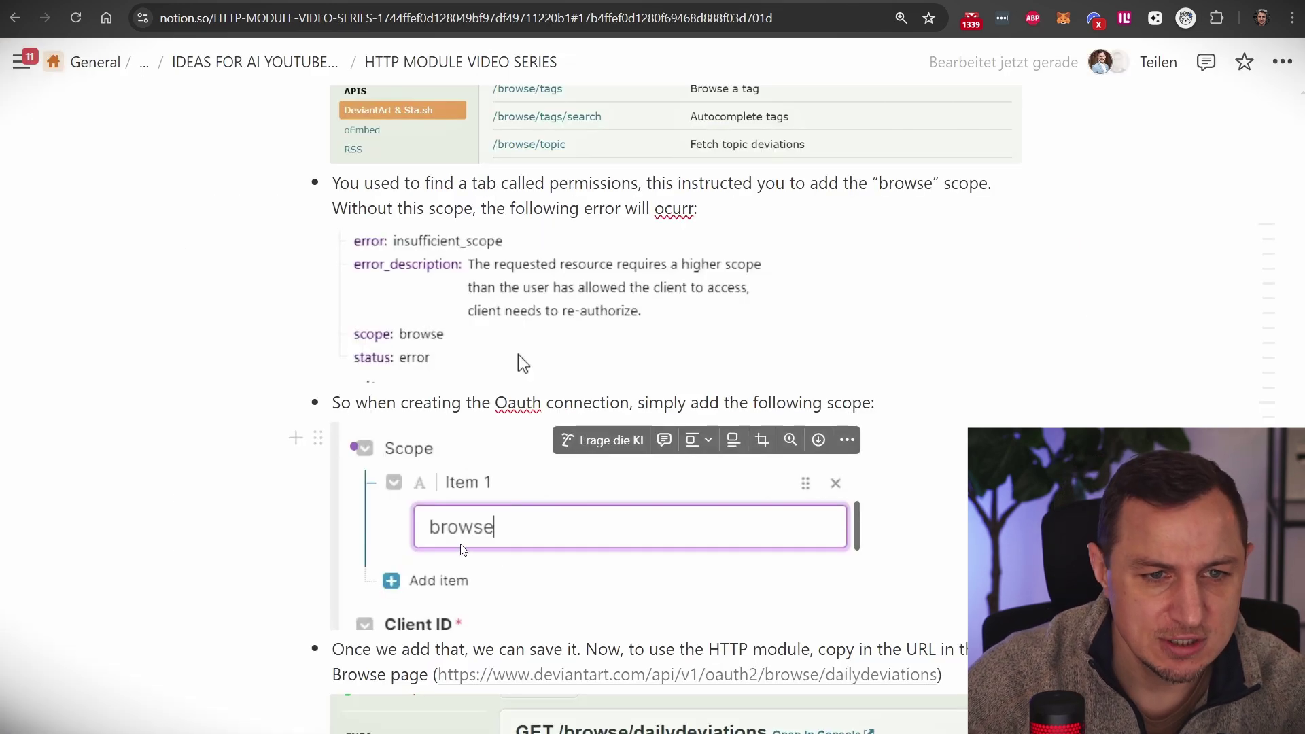
key(ctrl+Tab)
scroll(678, 503, down, 5)
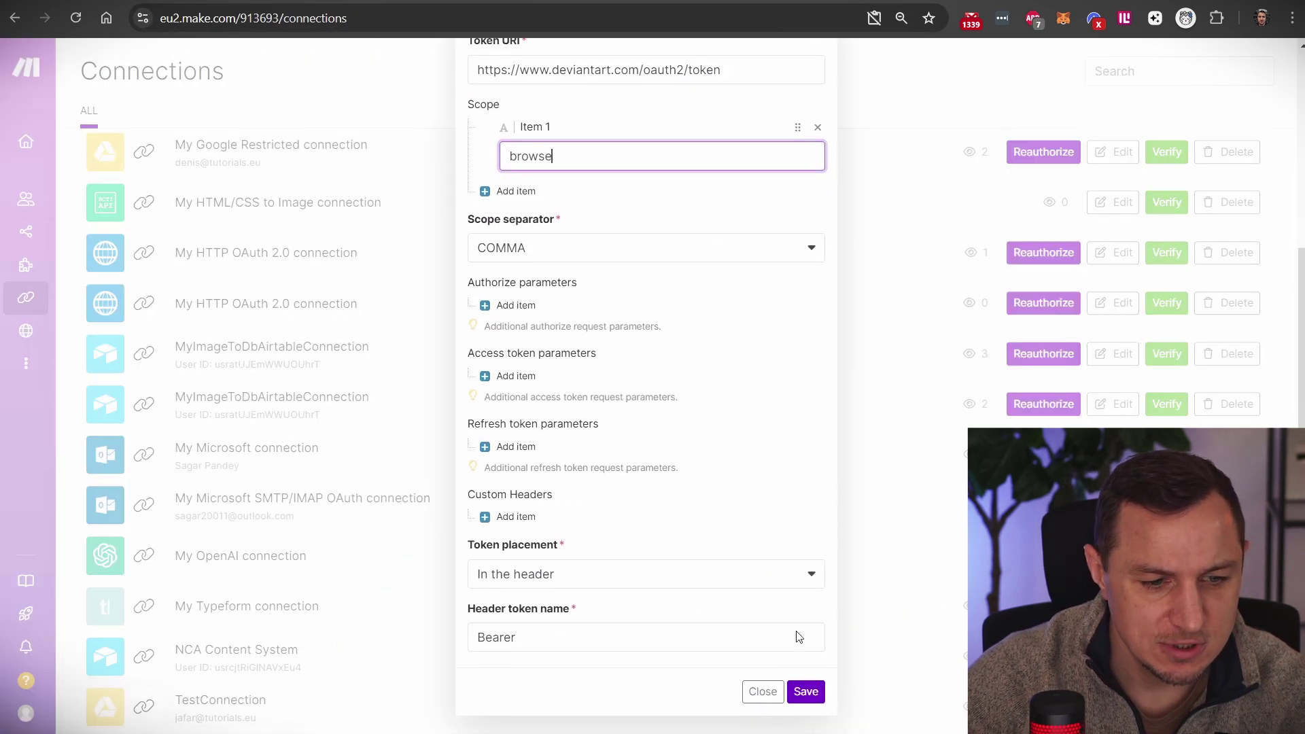
click(564, 119)
click(806, 691)
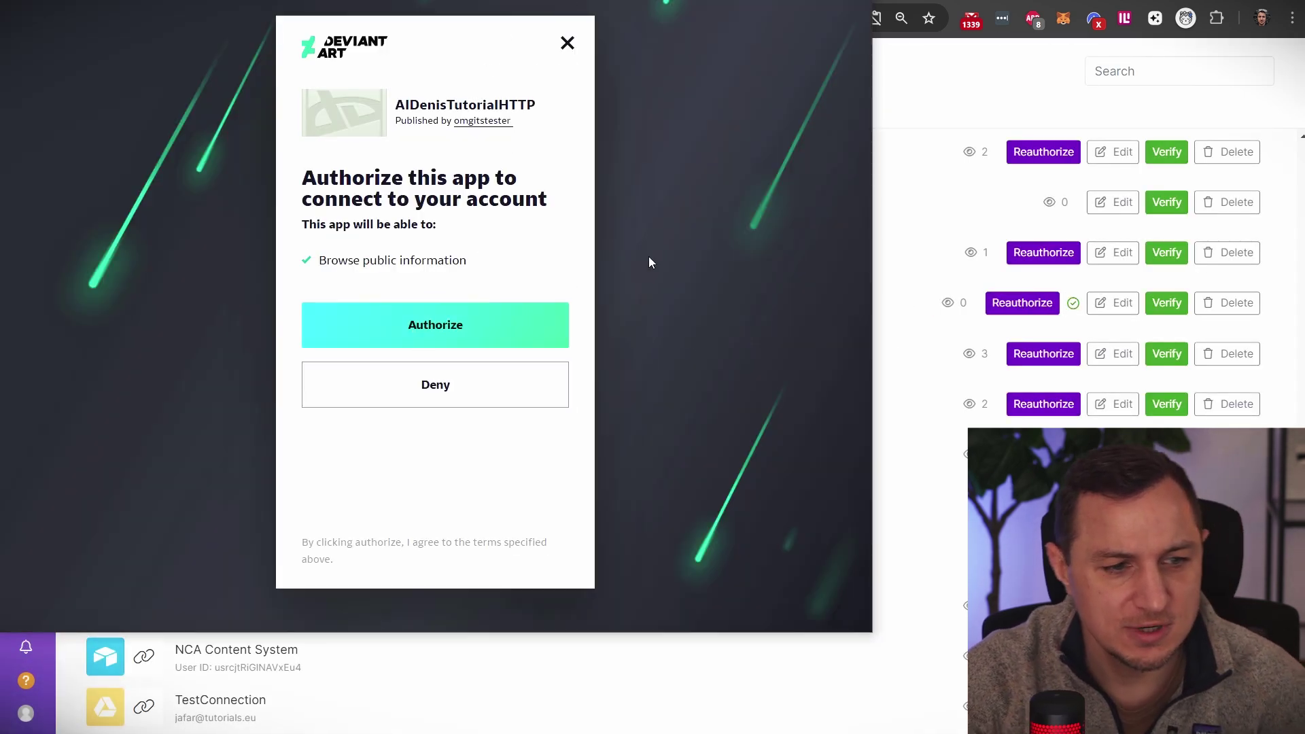
click(482, 320)
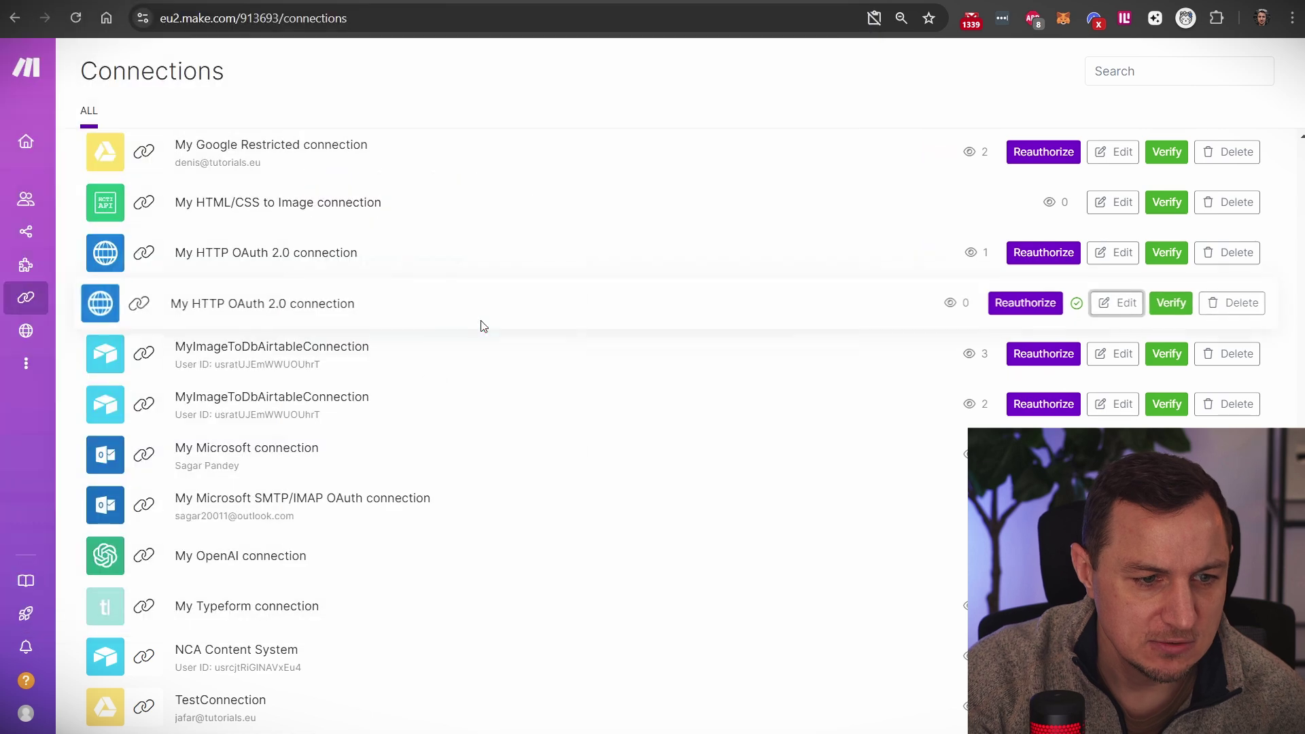
mouse_move(11, 244)
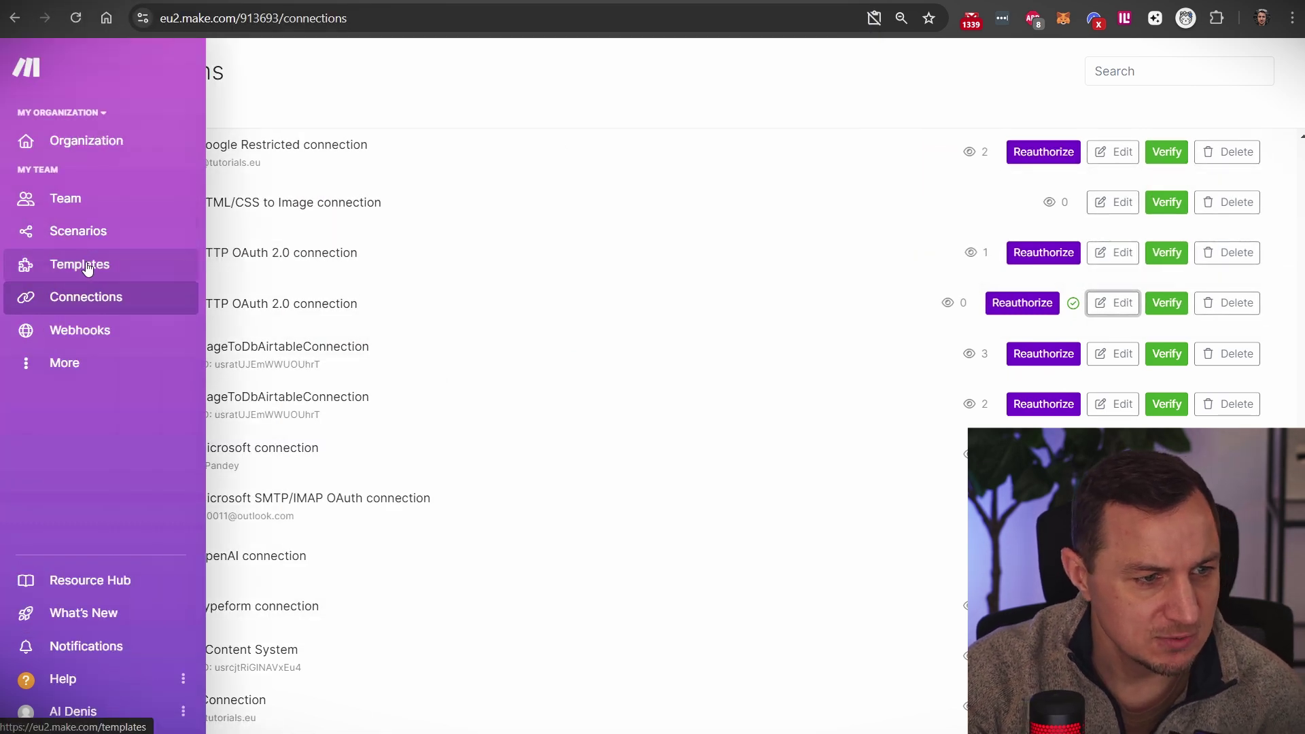
Step: Return to the HTTP OAUTH TUTORIAL scenario, run it once, and inspect the 200 response's Data
click(14, 18)
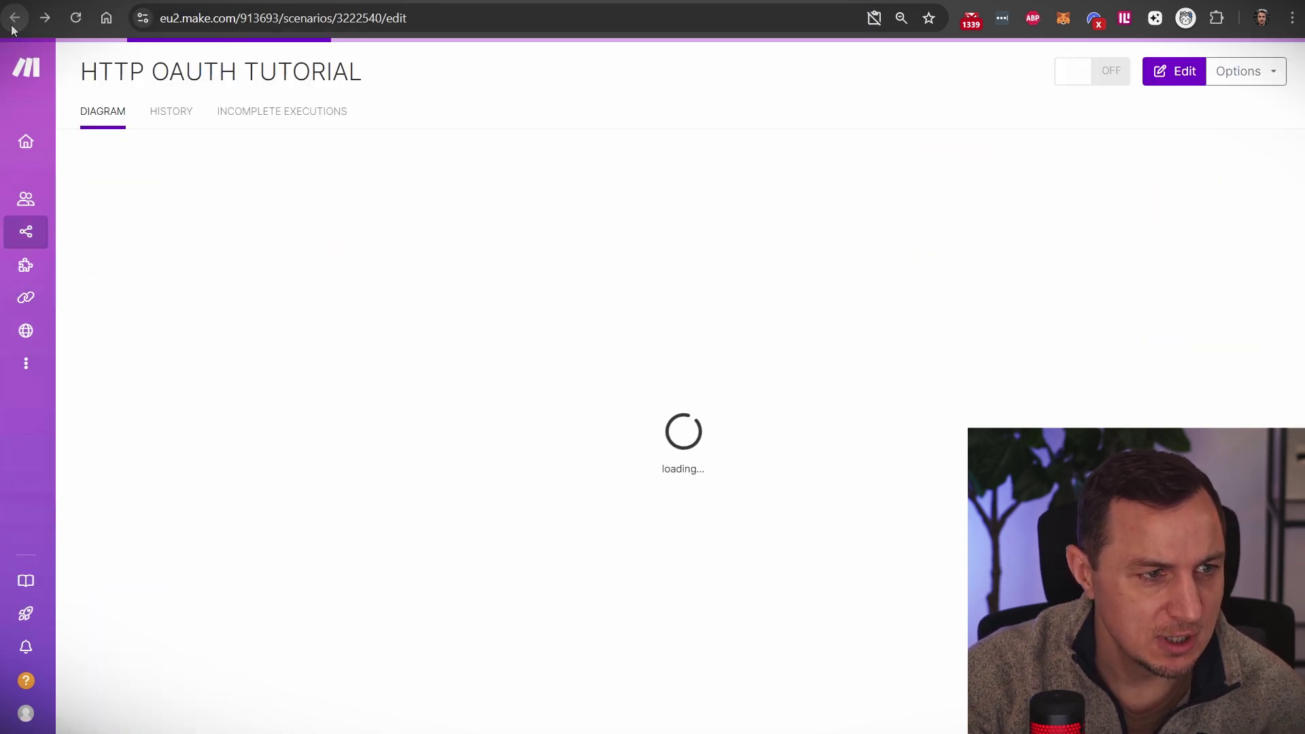
click(15, 18)
click(54, 22)
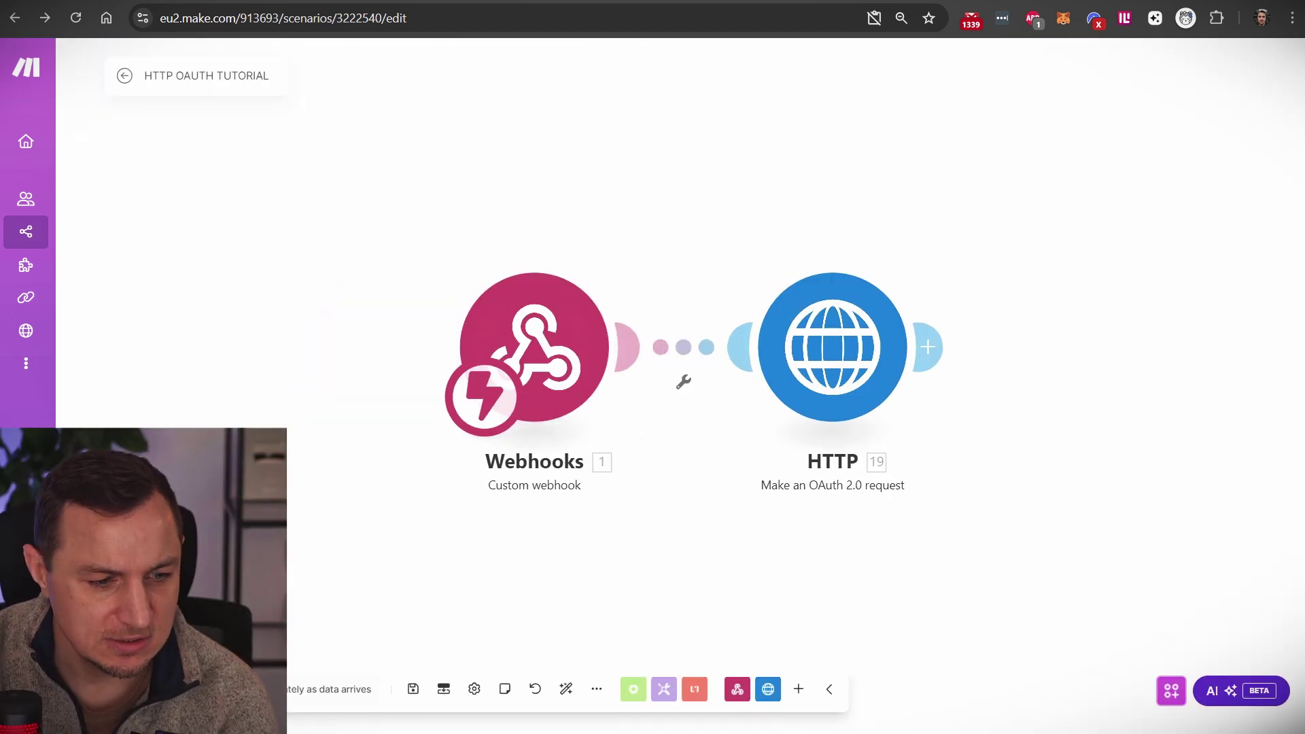
click(224, 690)
click(299, 713)
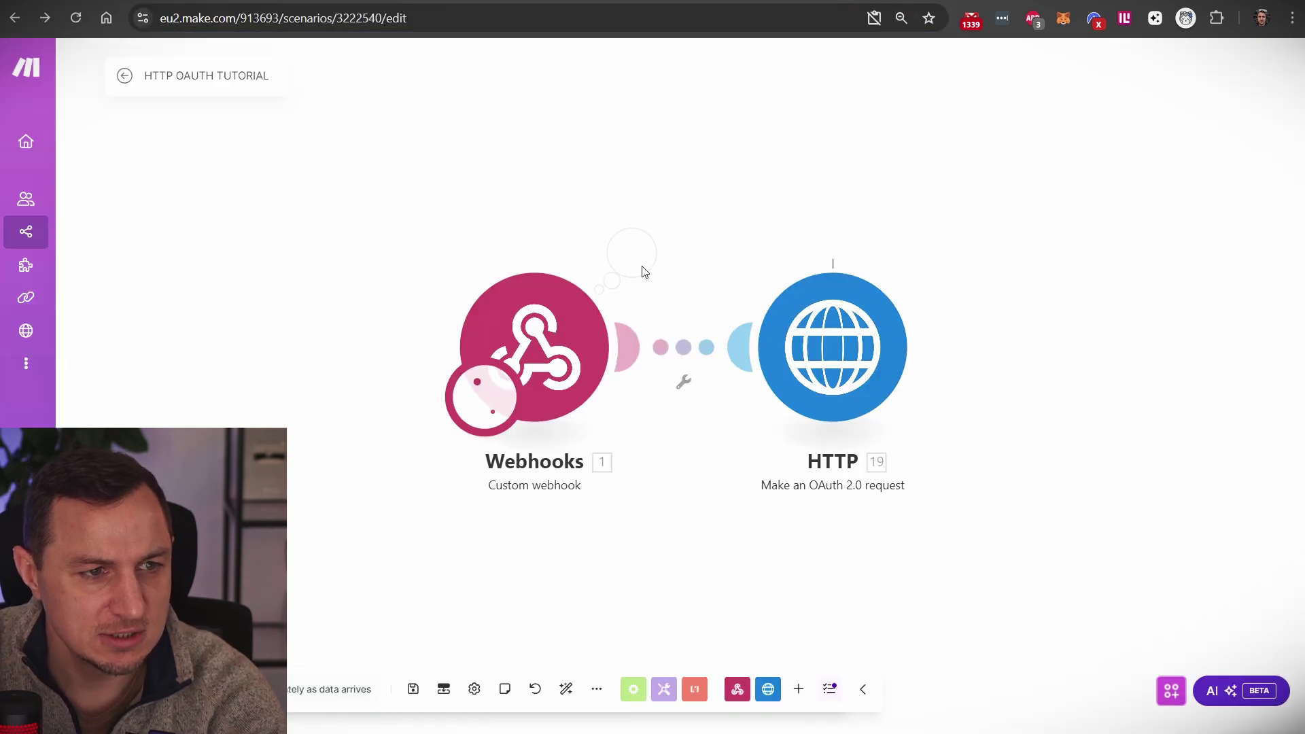
click(929, 252)
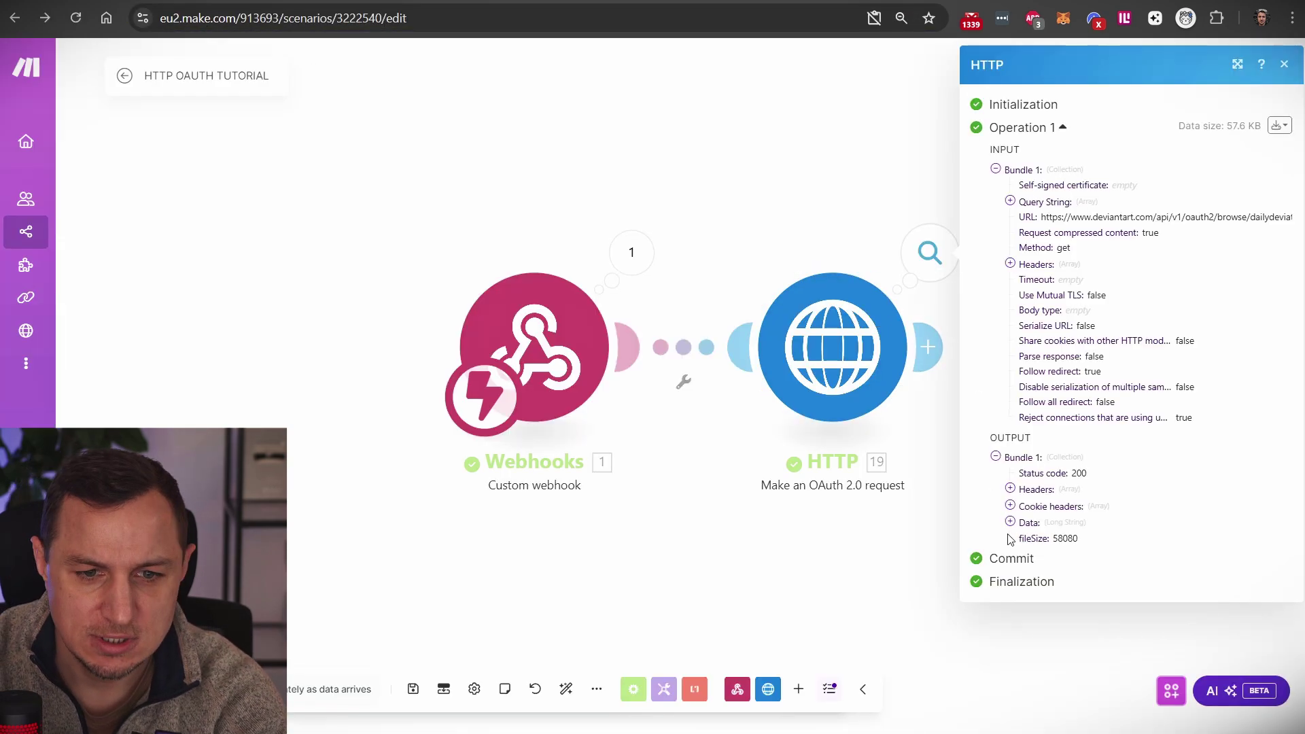
click(1010, 522)
scroll(1047, 340, down, 10)
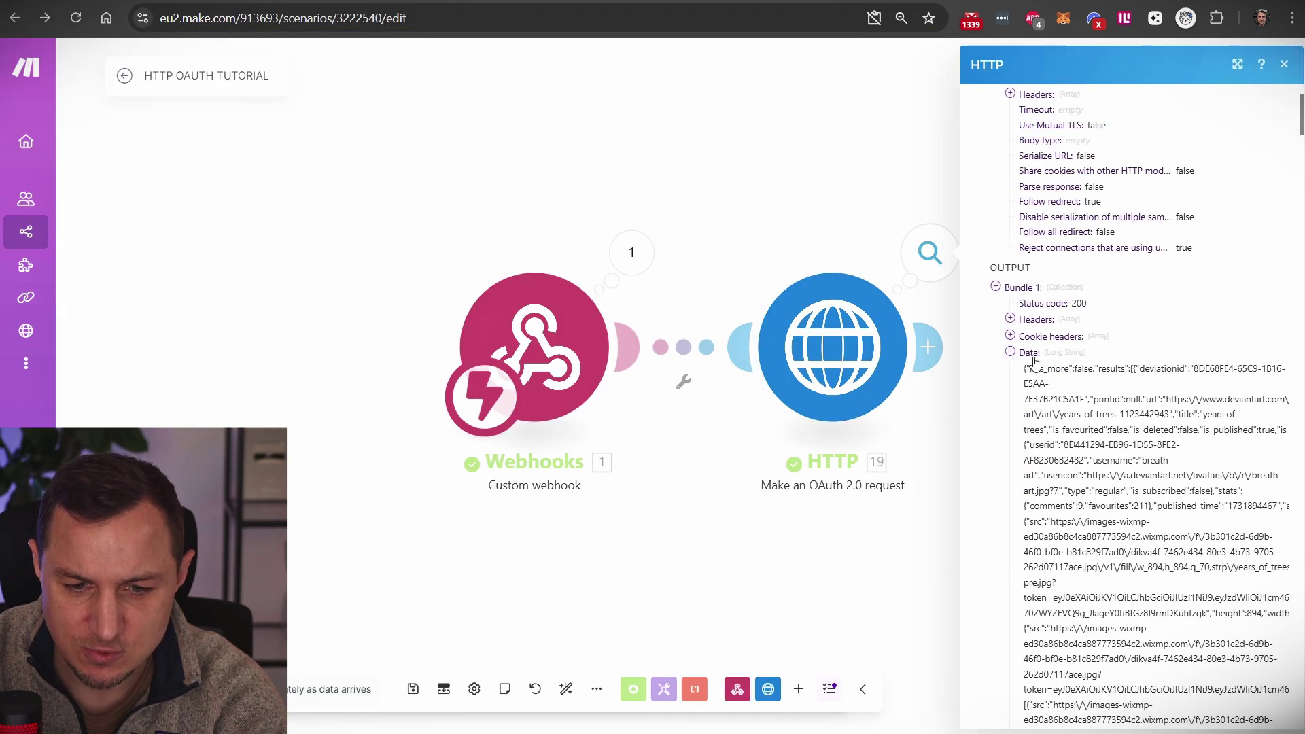
scroll(1047, 333, down, 15)
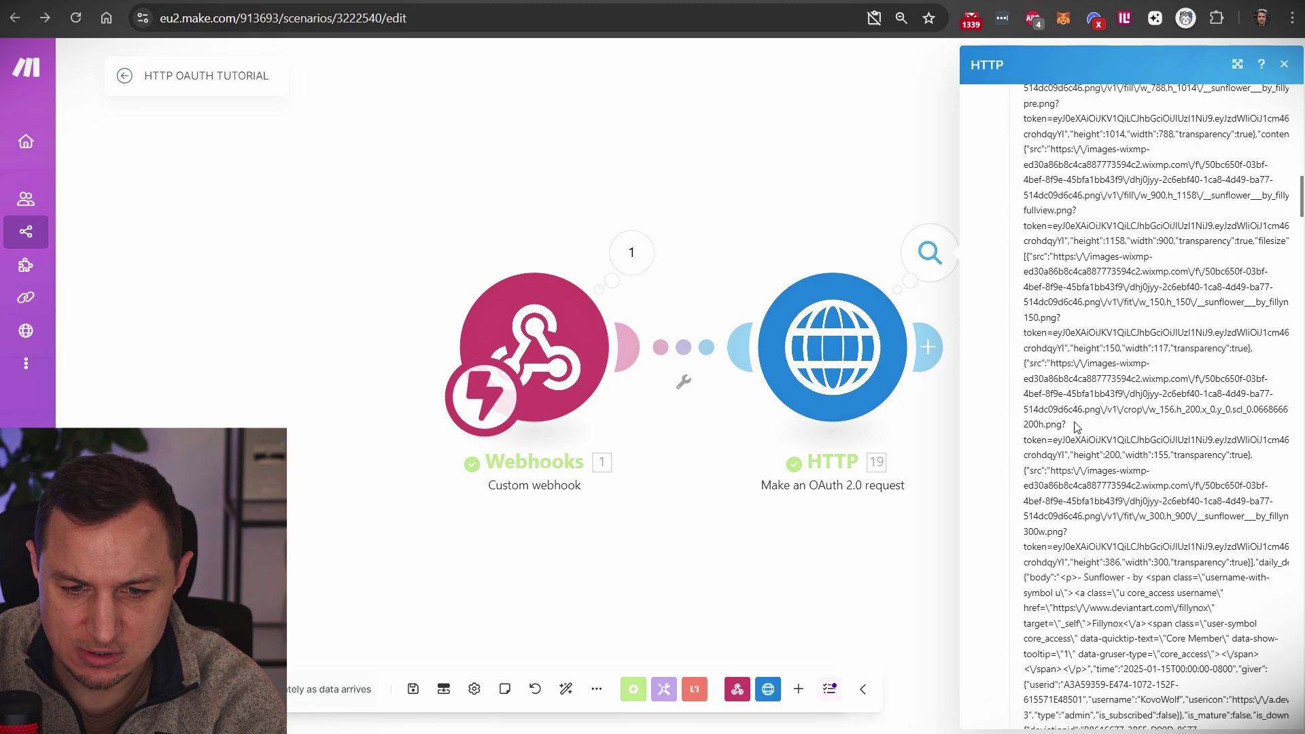
Step: Set the HTTP module's Parse response option to Yes and save the module
click(724, 514)
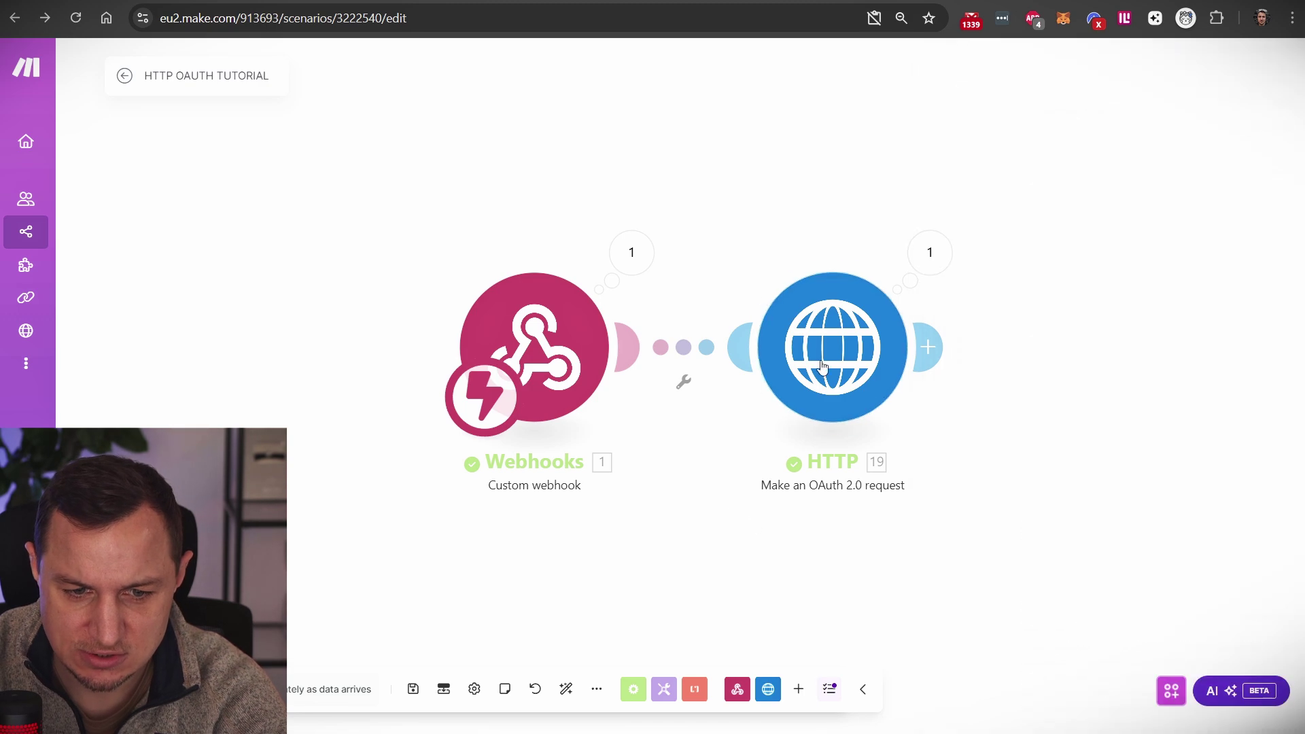
click(824, 365)
click(957, 533)
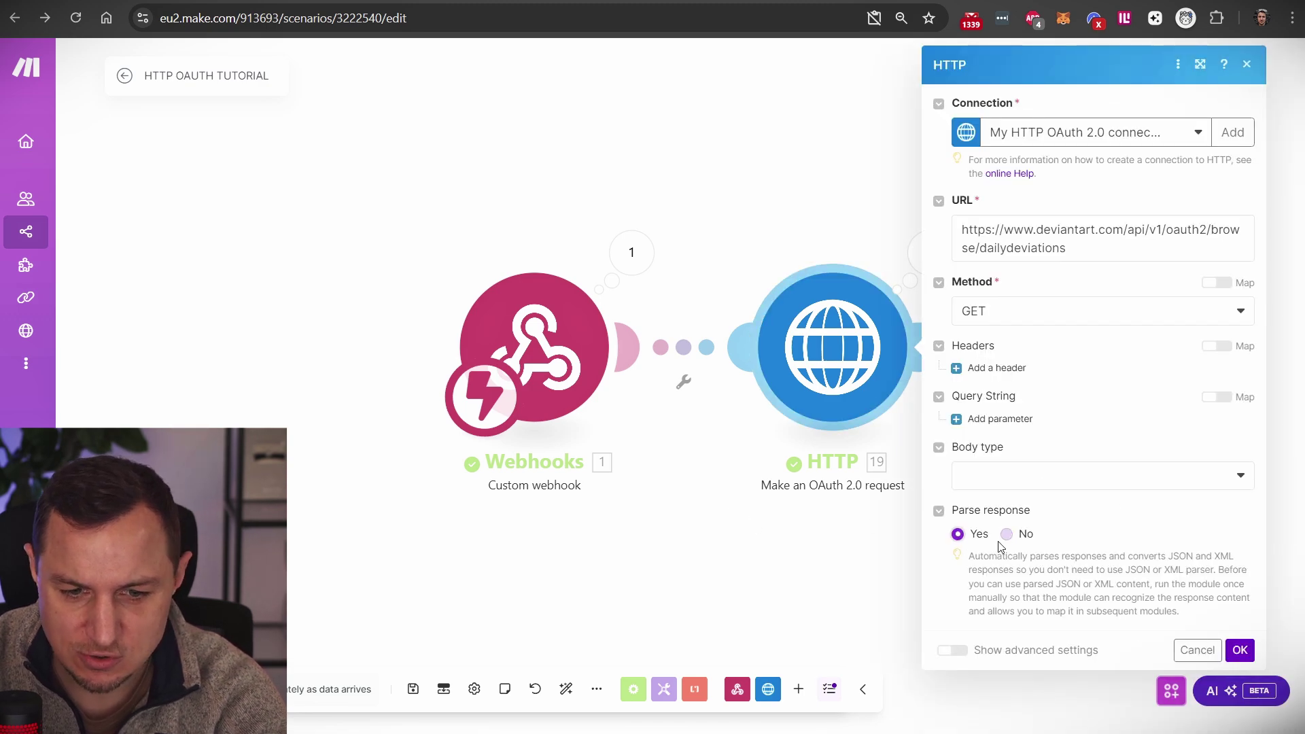
click(1239, 650)
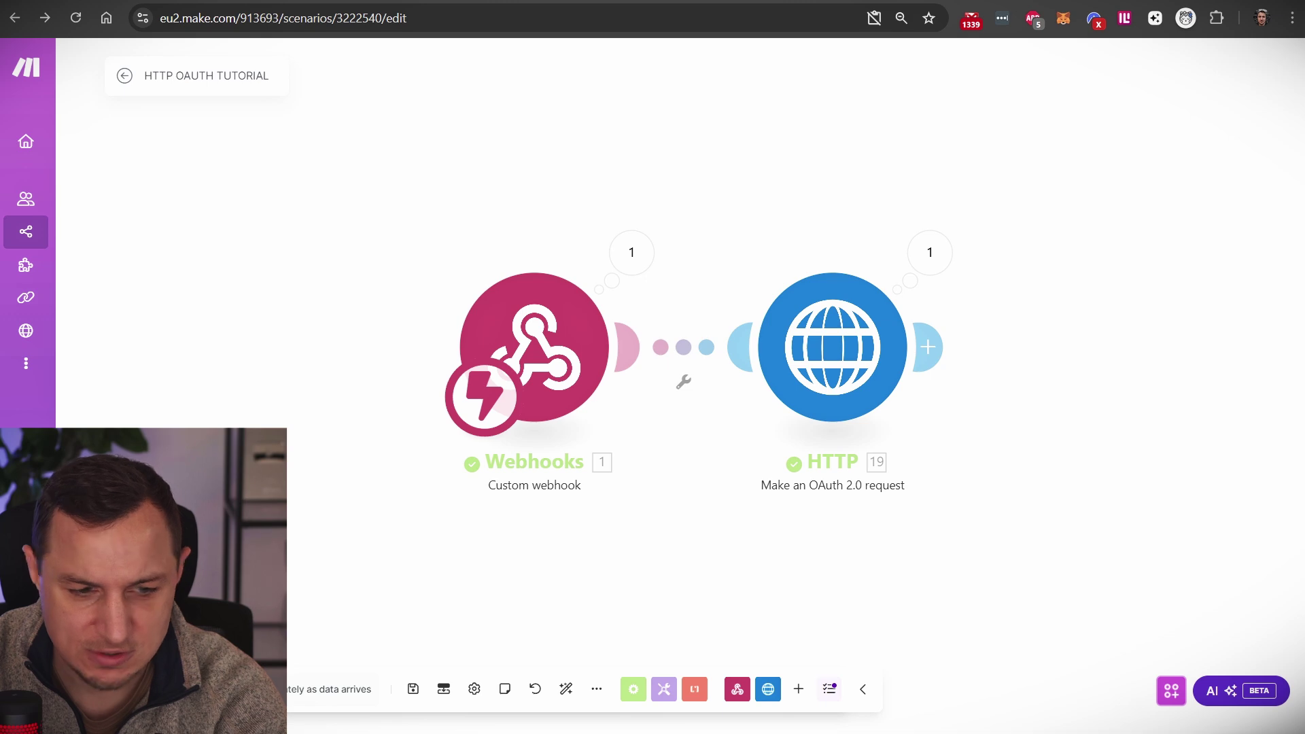
Step: Rerun the scenario via the webhook and expand the output's Data and 12-item results list
click(155, 689)
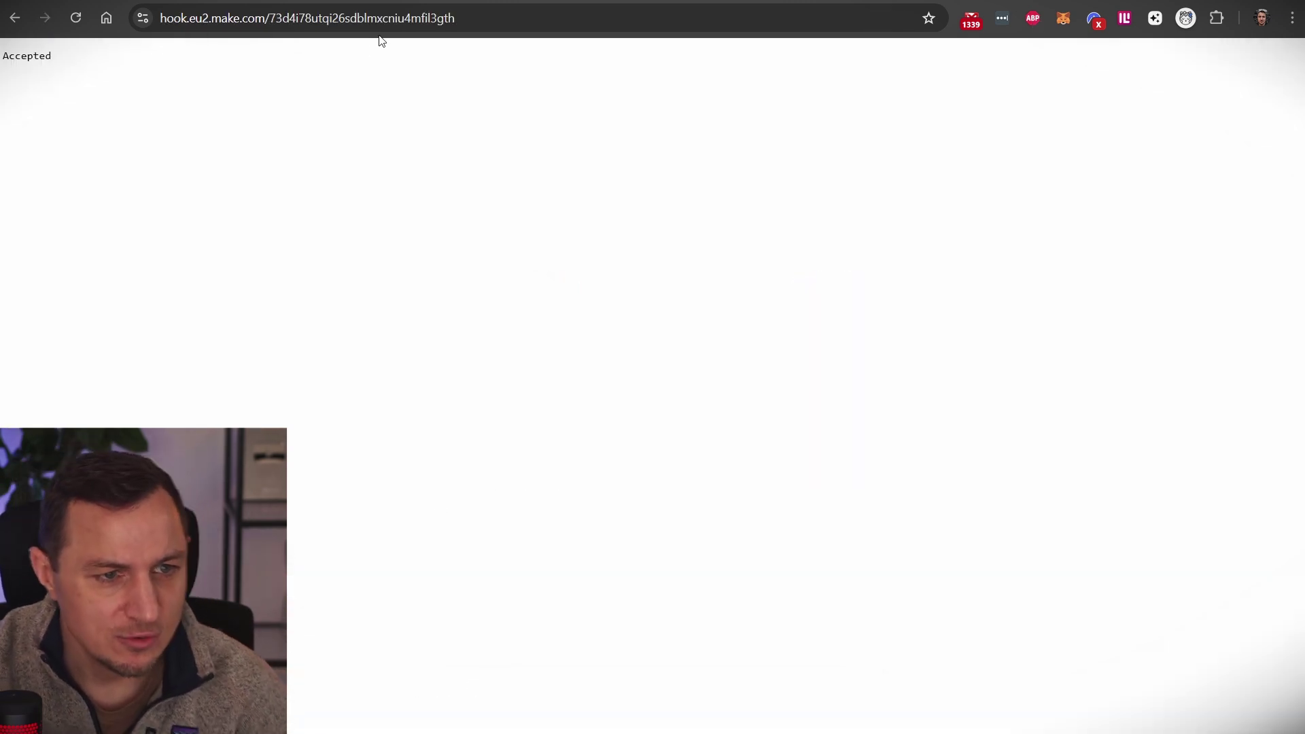
click(360, 21)
key(alt+Left)
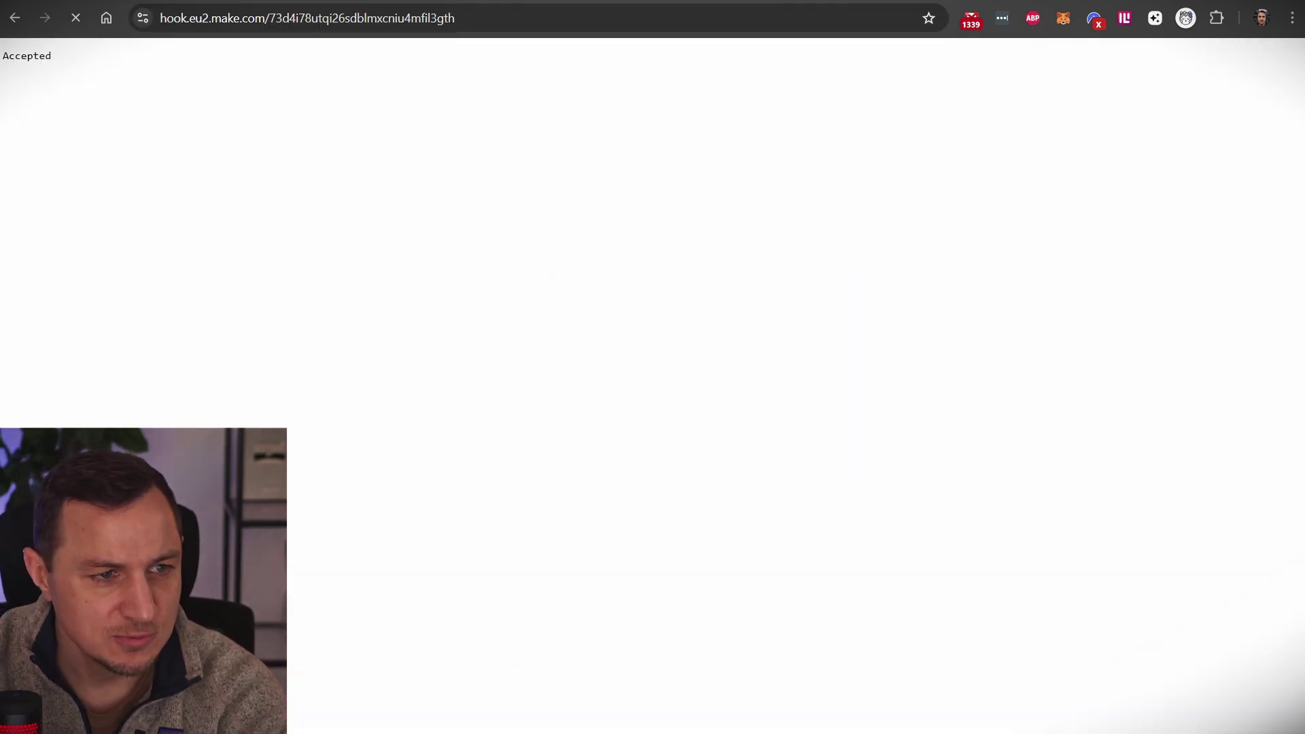
click(929, 253)
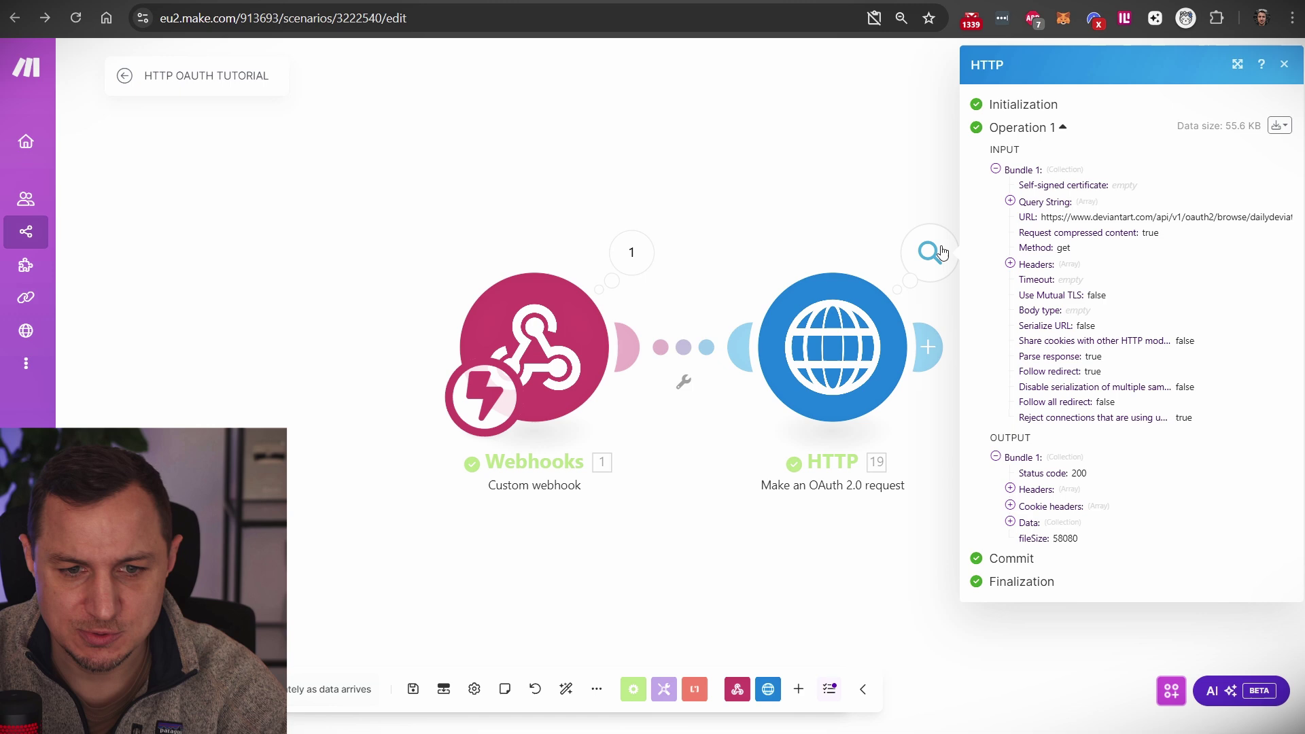
click(1019, 523)
click(1024, 554)
scroll(1087, 530, down, 2)
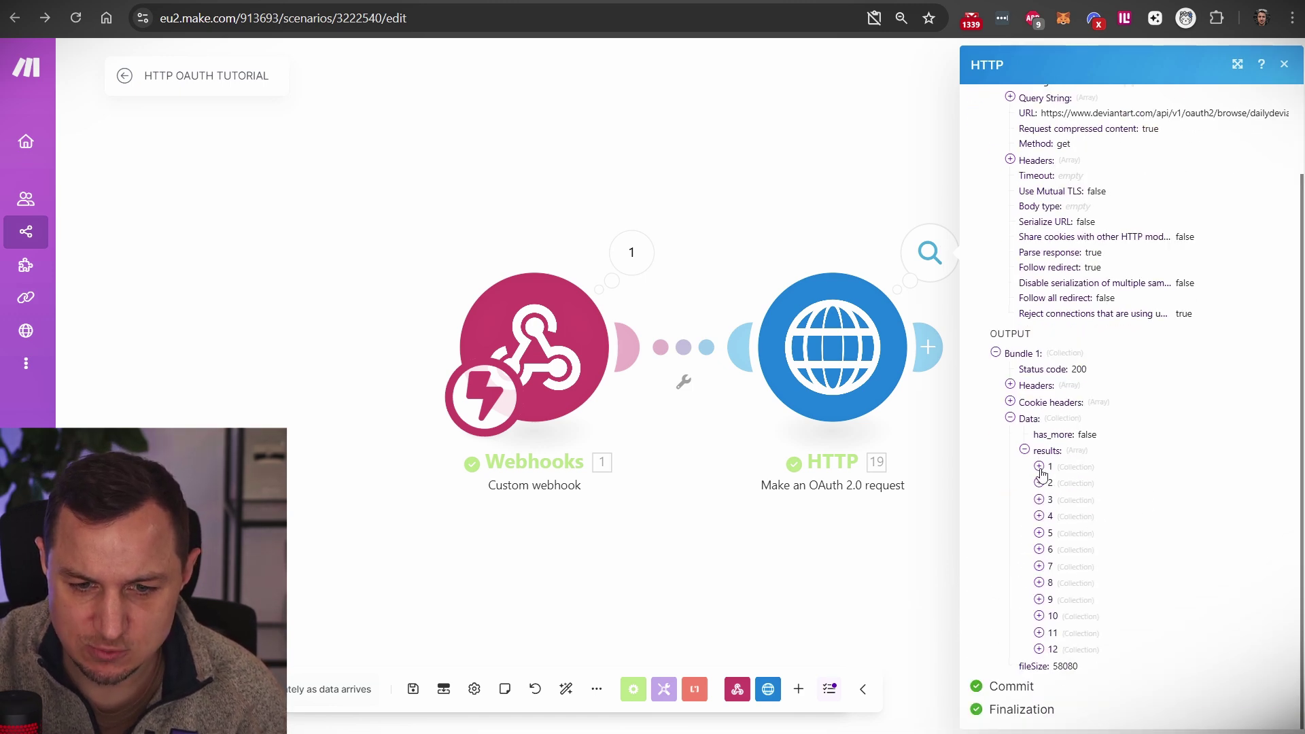
Step: Open the first result's url on DeviantArt to confirm it's a real artwork, then return
click(1039, 467)
scroll(1146, 194, down, 3)
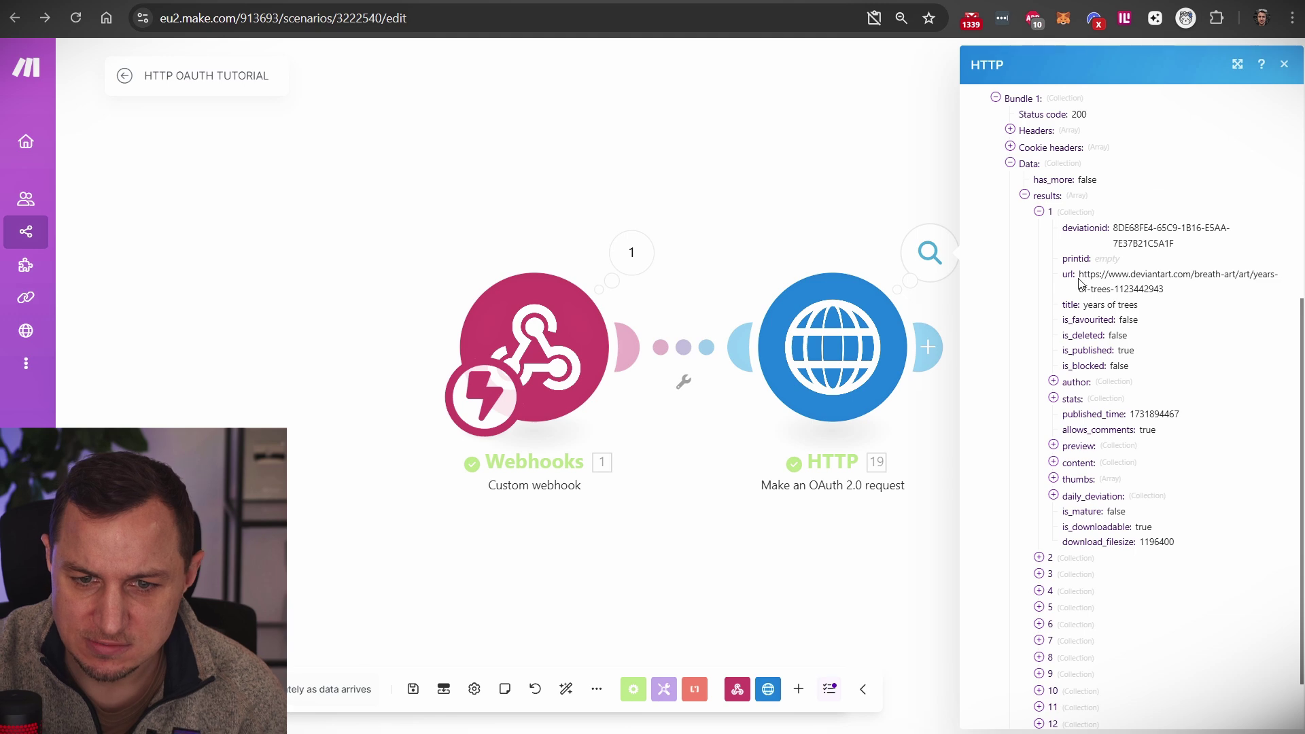
drag(1078, 275, 1169, 292)
right_click(1157, 276)
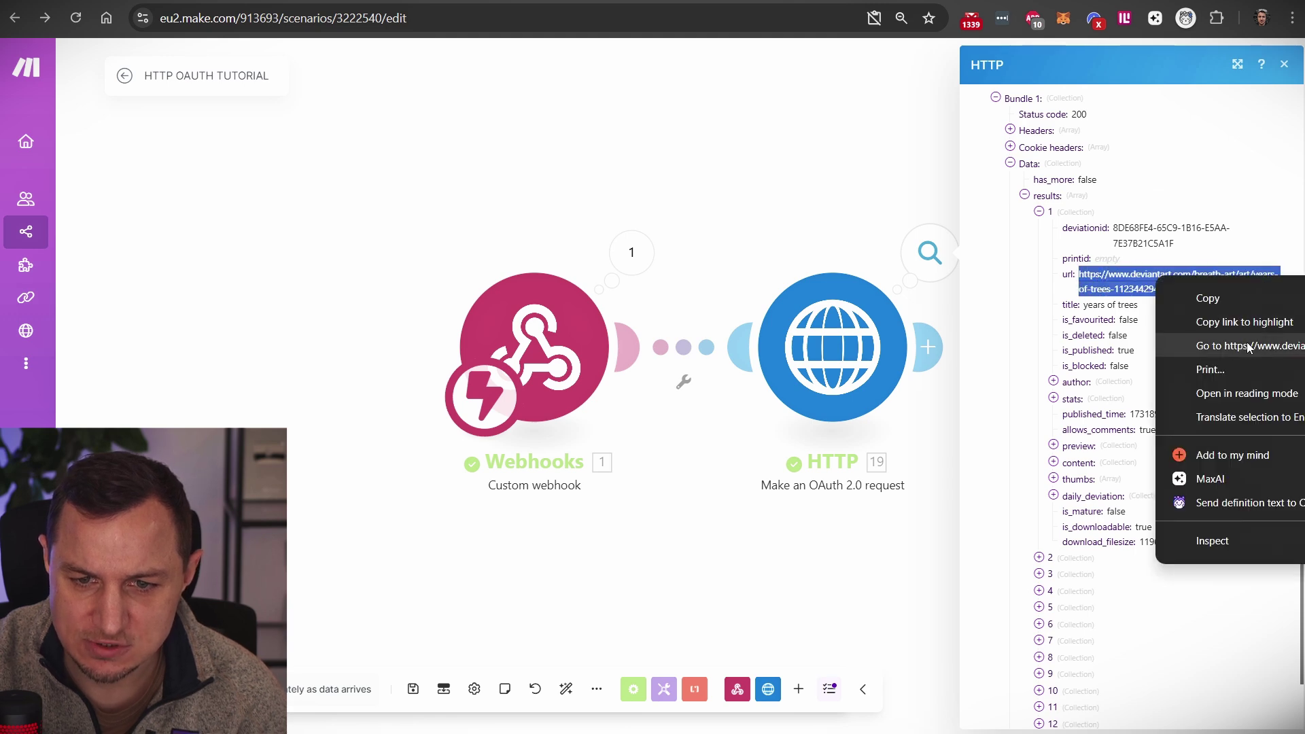
click(1249, 348)
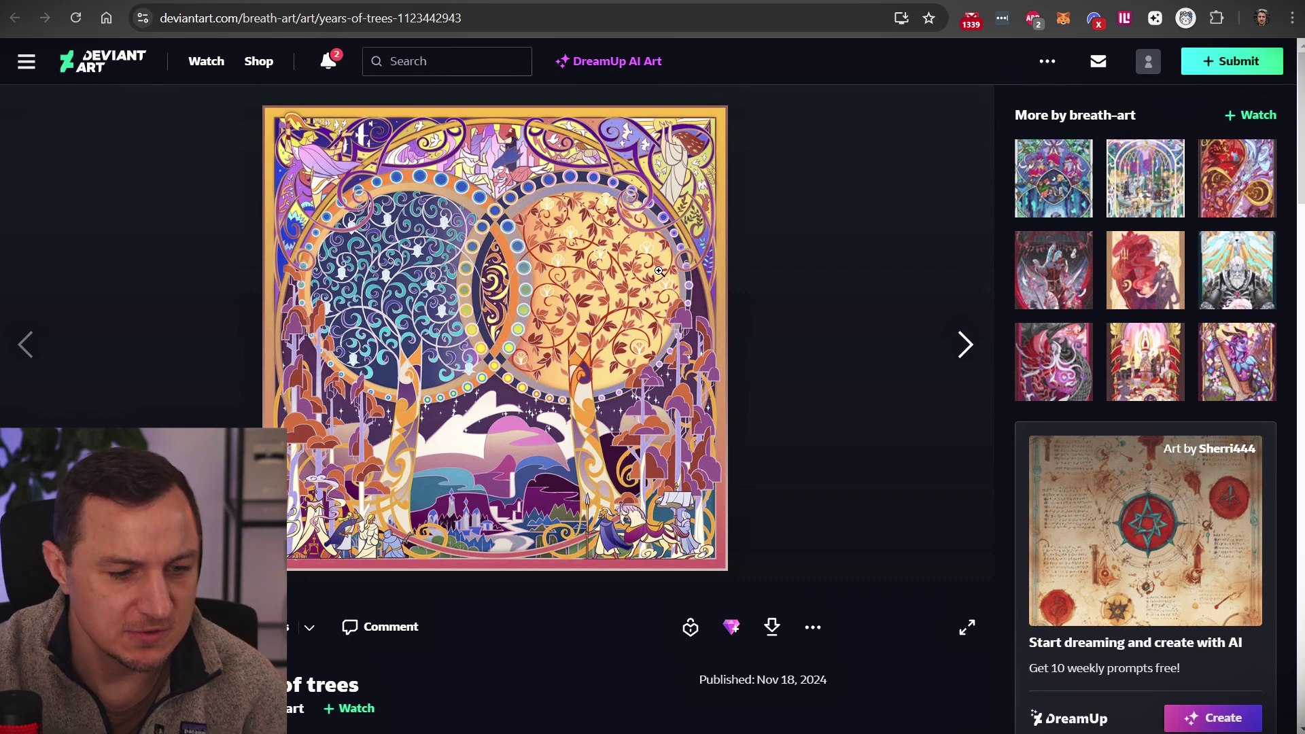
key(ctrl+w)
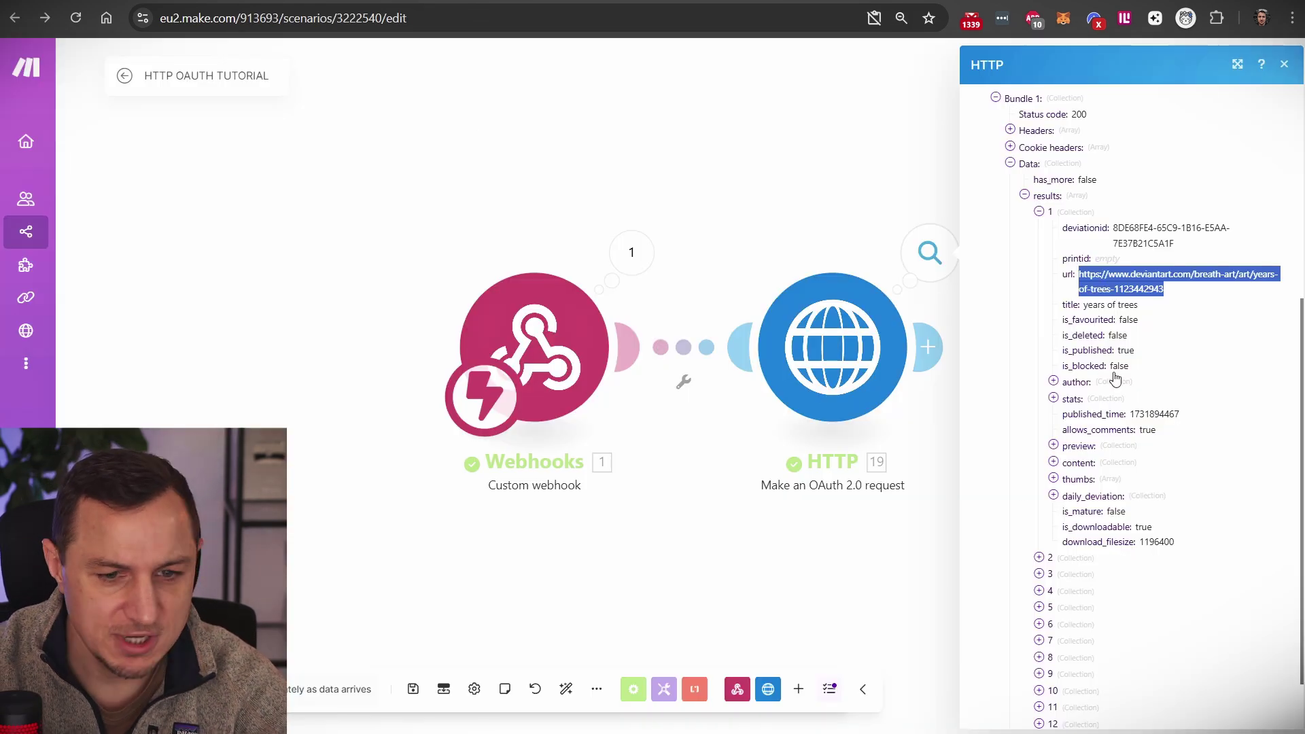
Step: Open result 2's Sunflower deviation url on DeviantArt, return, and close the HTTP output view
click(1038, 557)
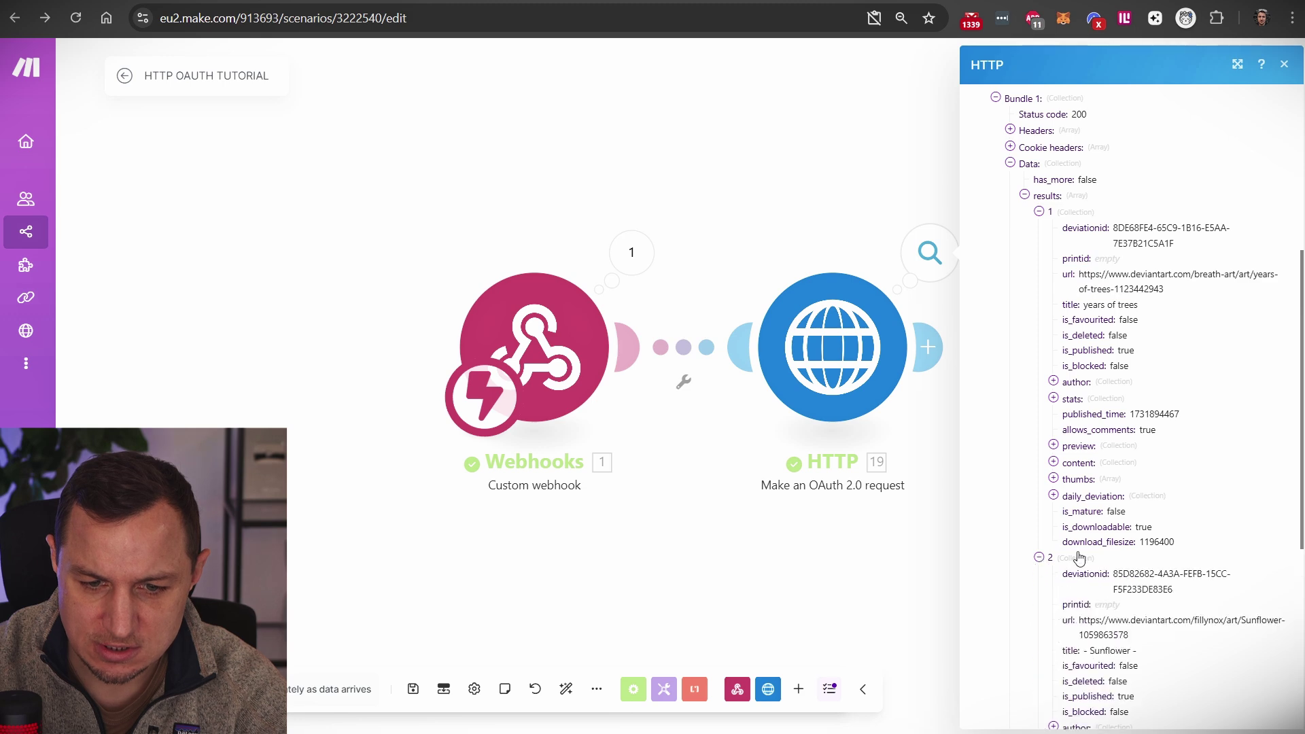
scroll(1072, 441, down, 4)
drag(1079, 367, 1126, 384)
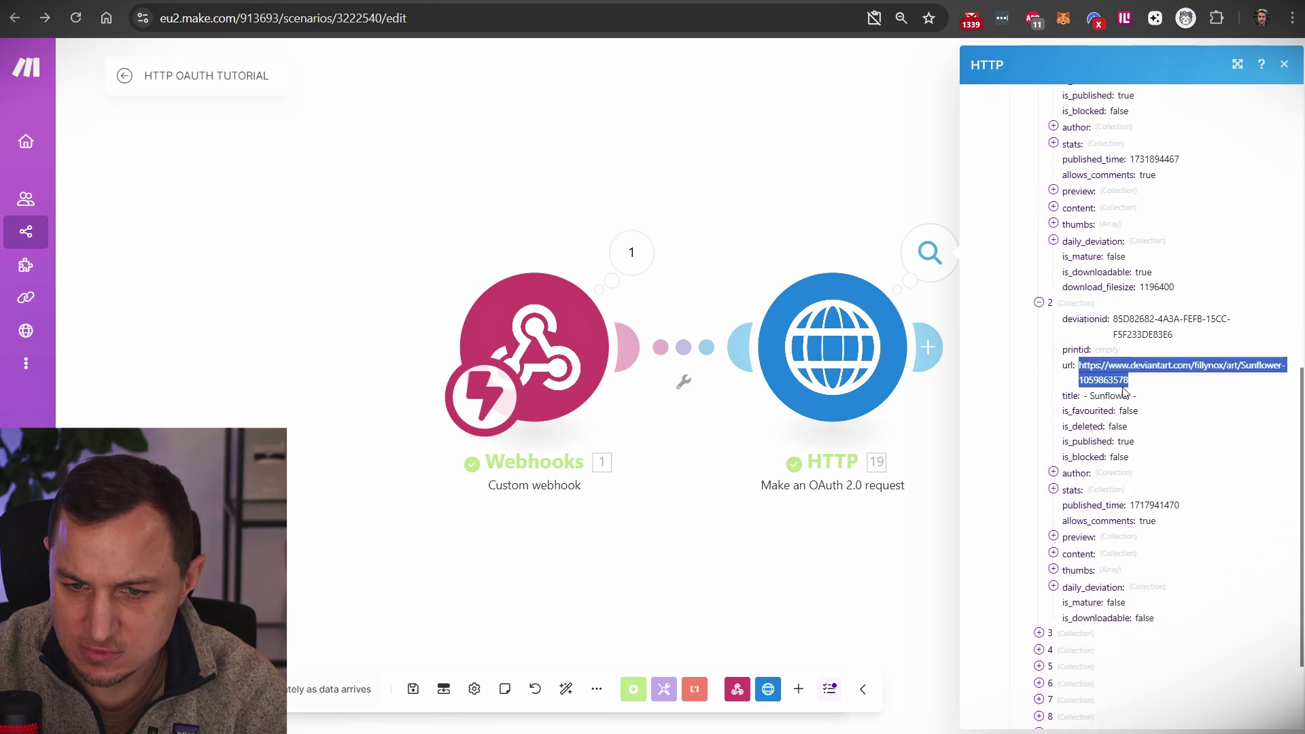
right_click(1124, 386)
click(1210, 454)
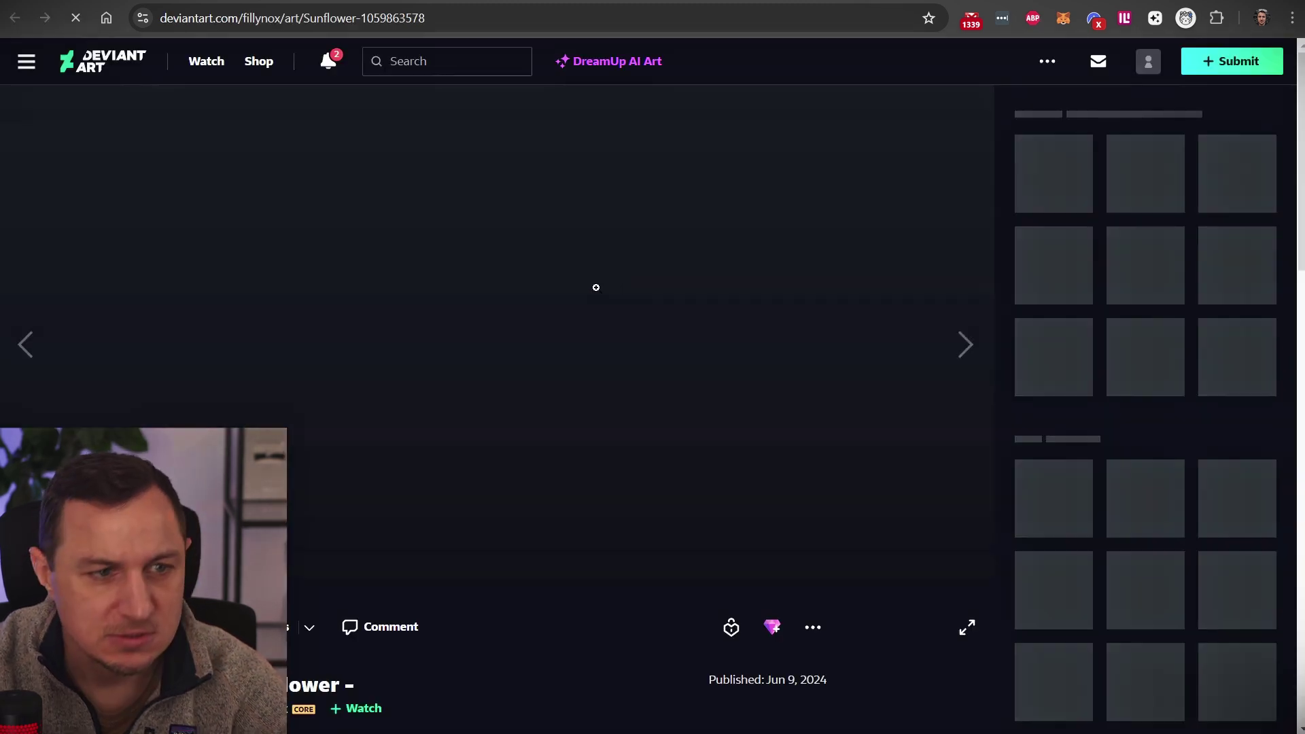
key(ctrl+w)
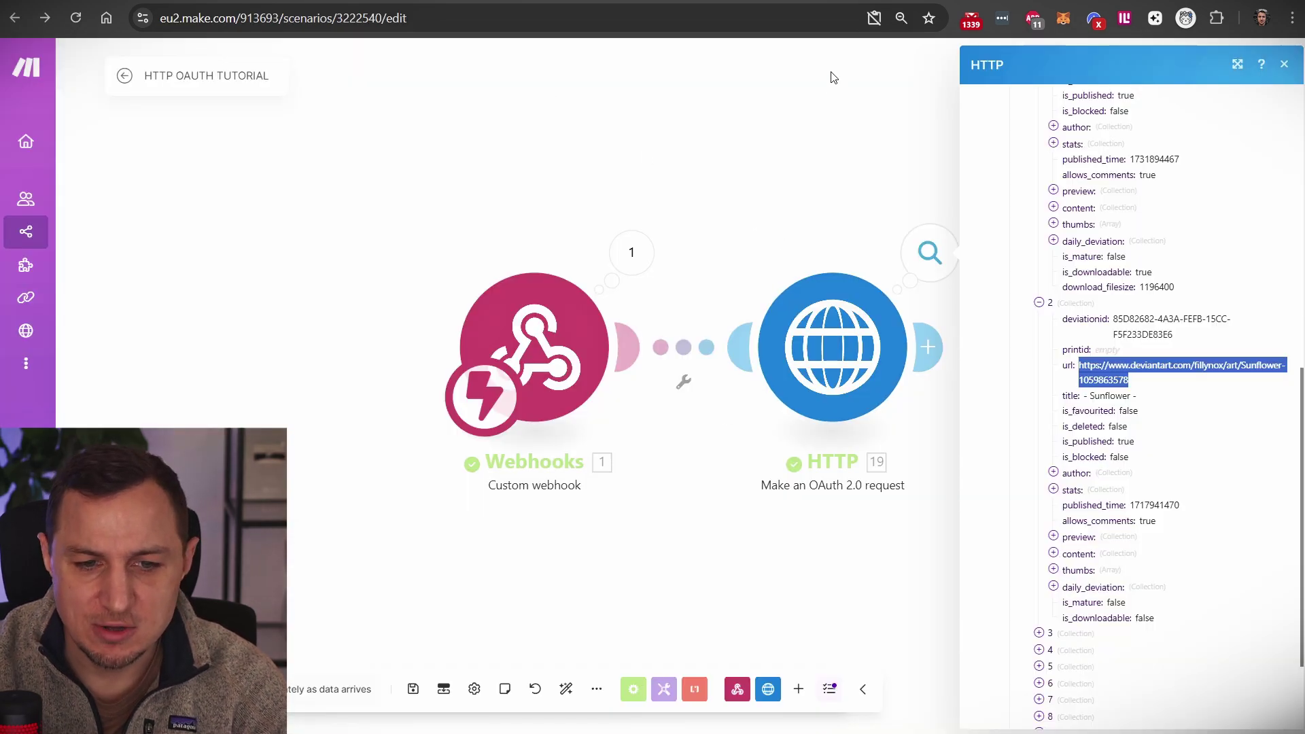
click(849, 123)
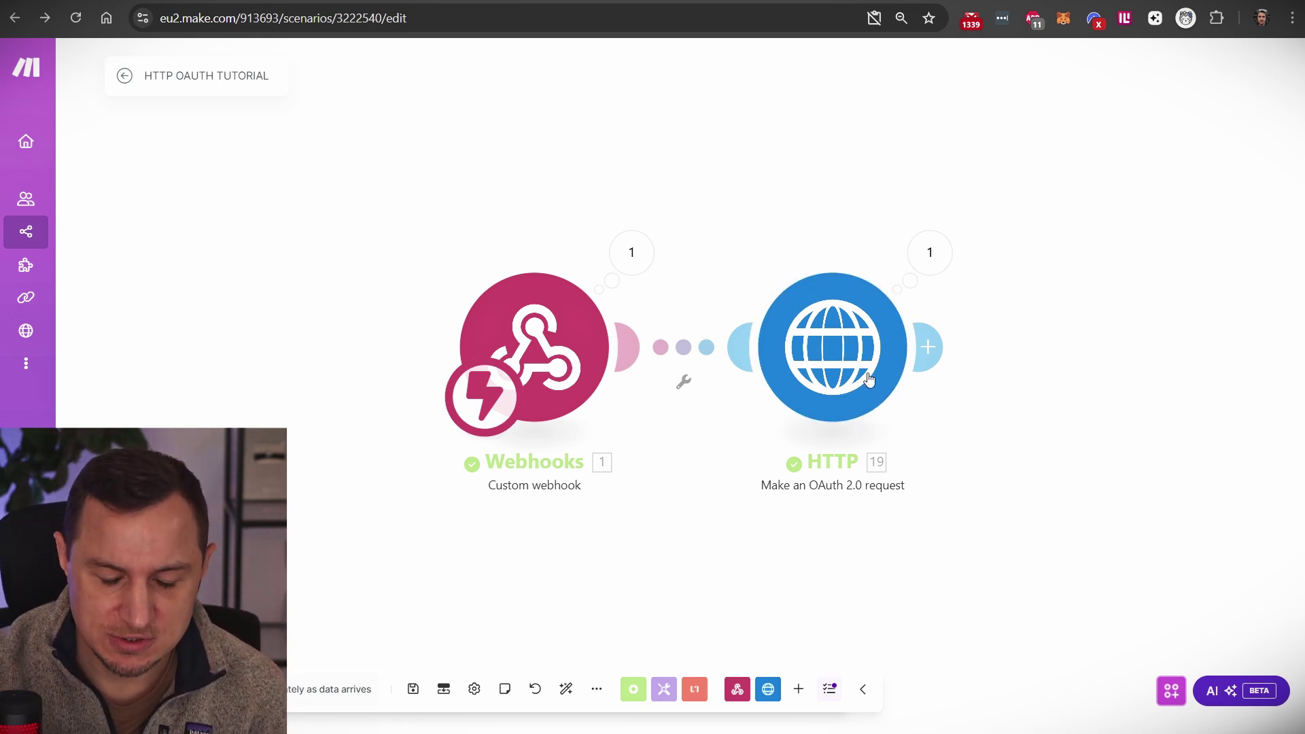
Step: Open the HTTP module, then go to Connections, saving the scenario changes when prompted
click(836, 332)
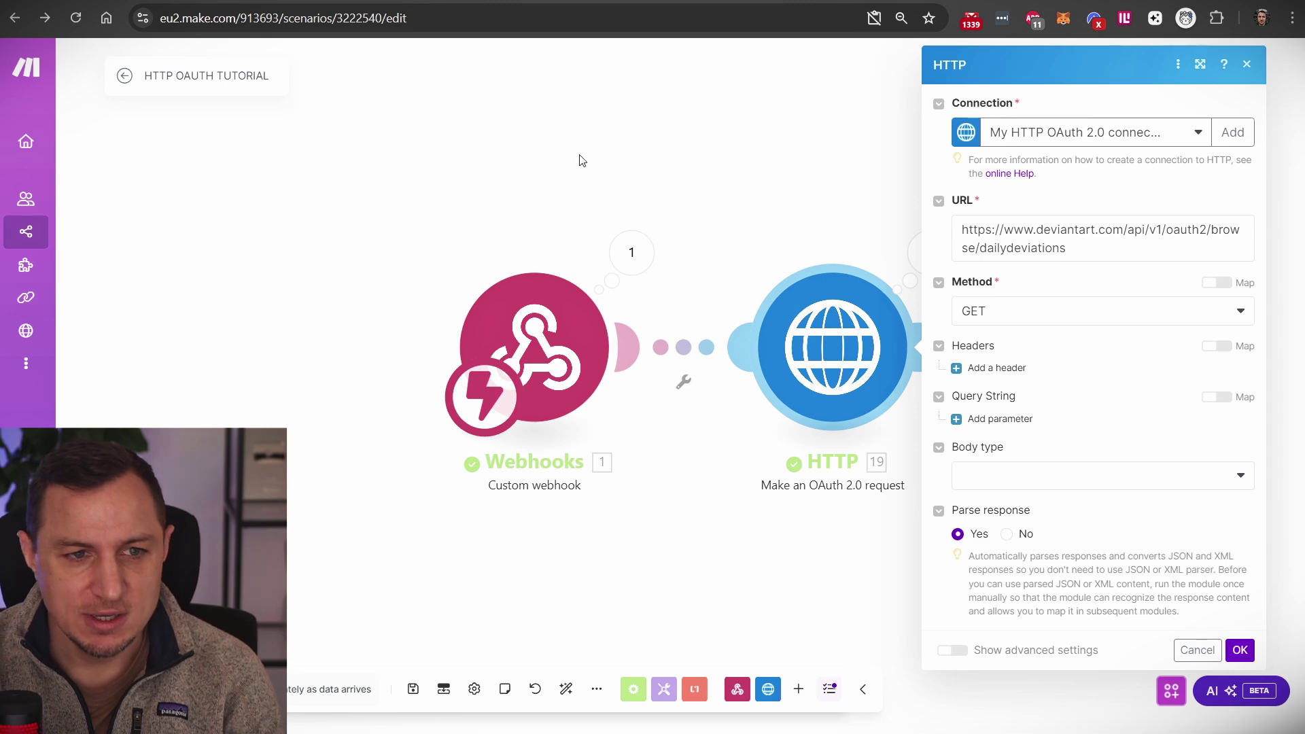
mouse_move(73, 307)
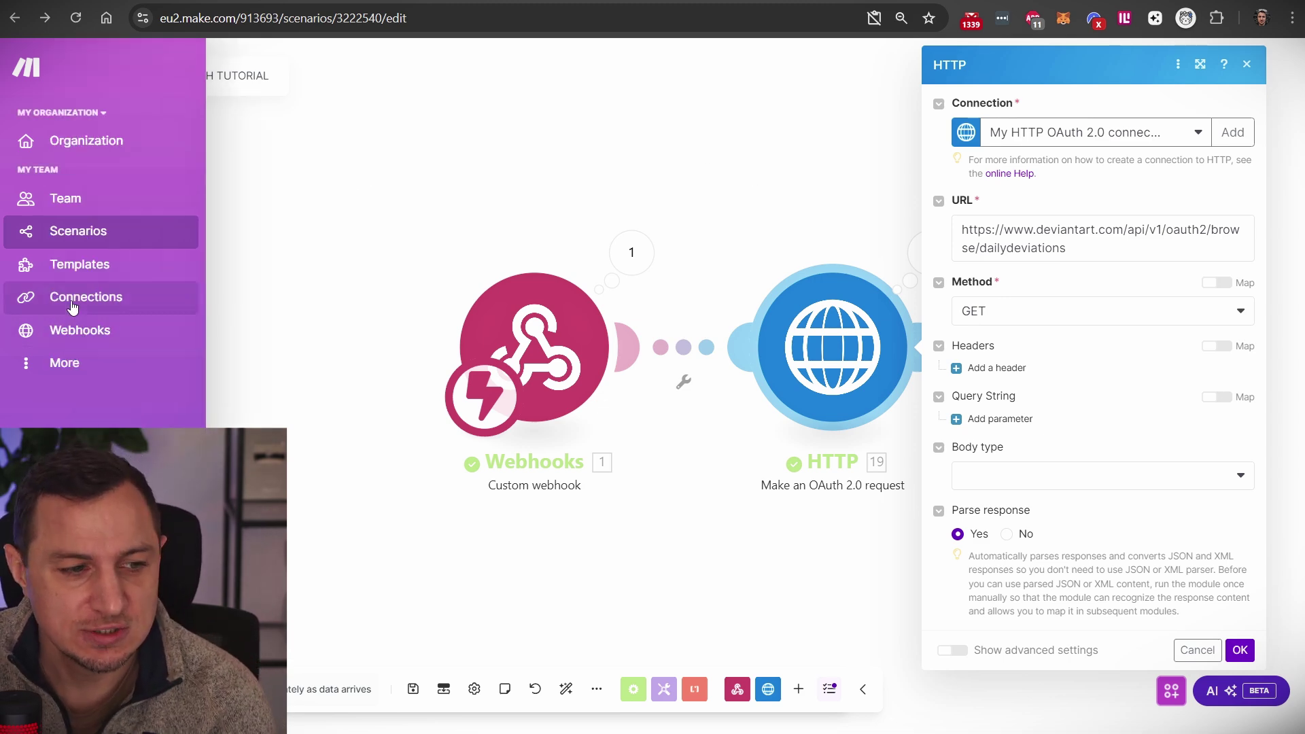
click(75, 307)
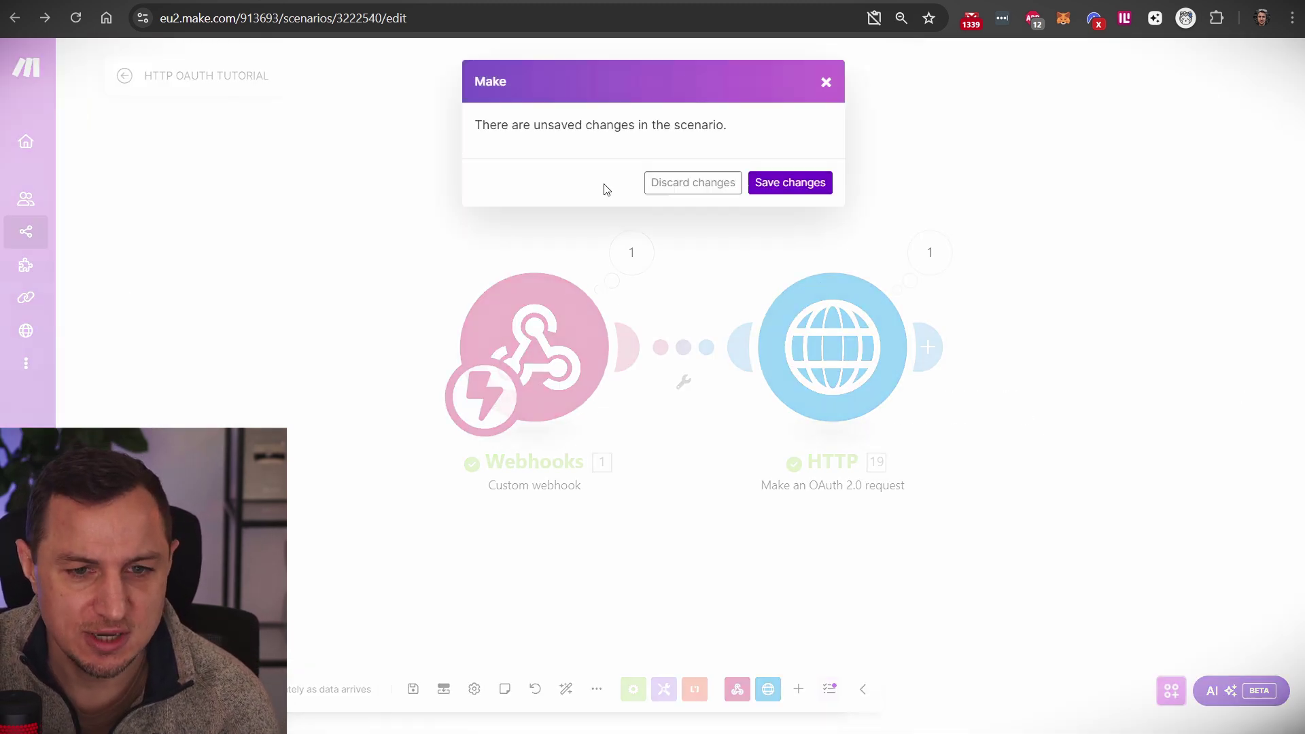
click(784, 183)
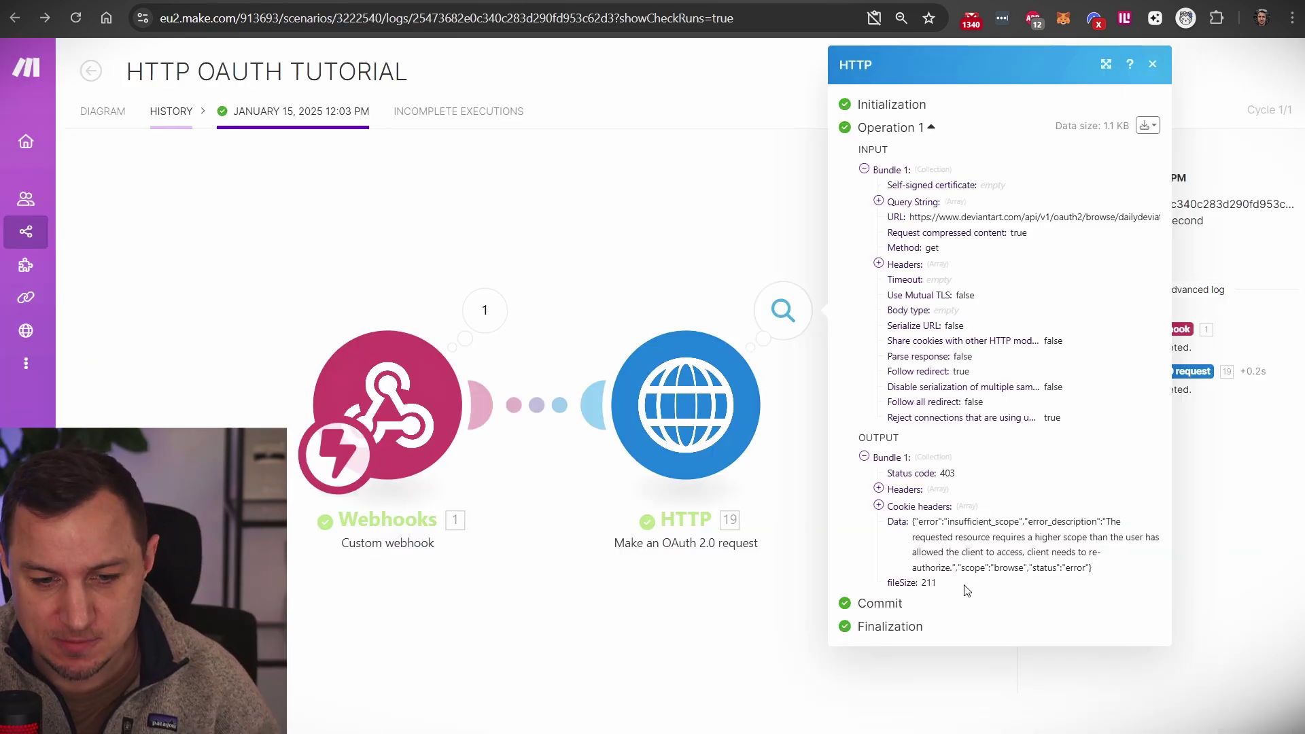
drag(961, 568, 989, 570)
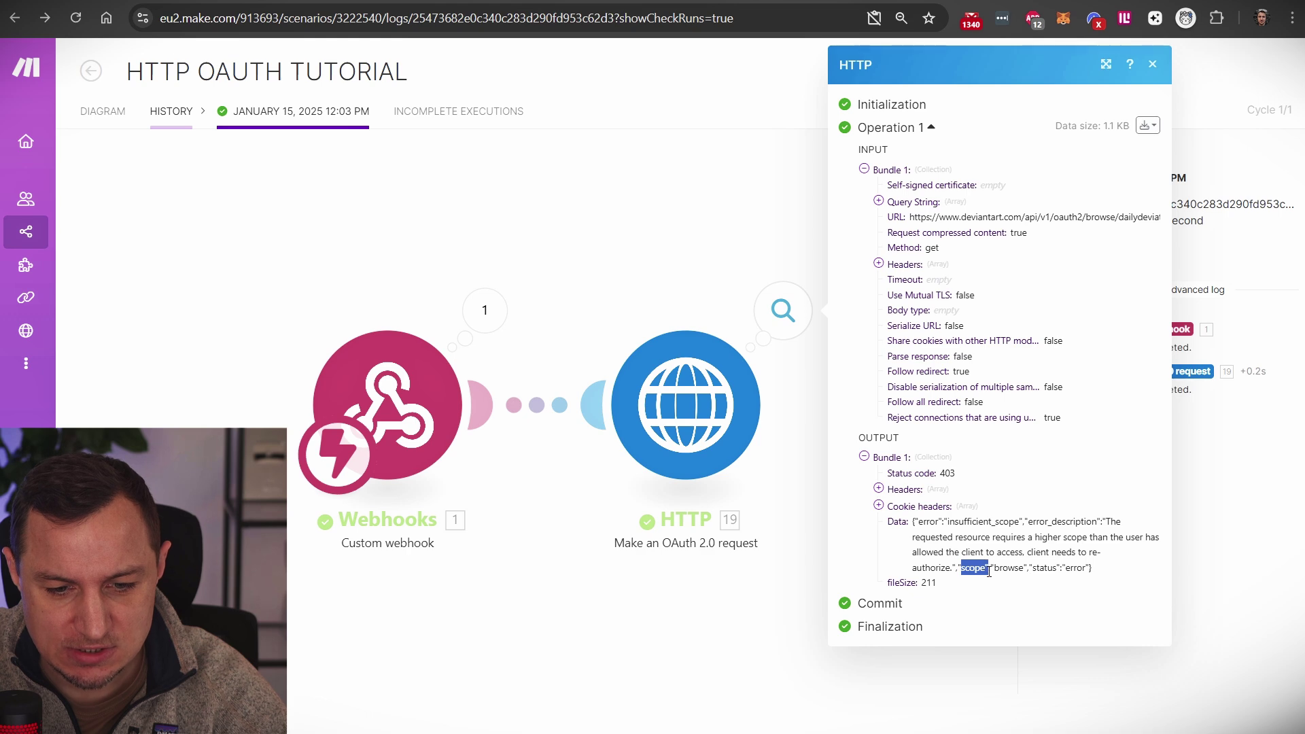
double_click(1009, 568)
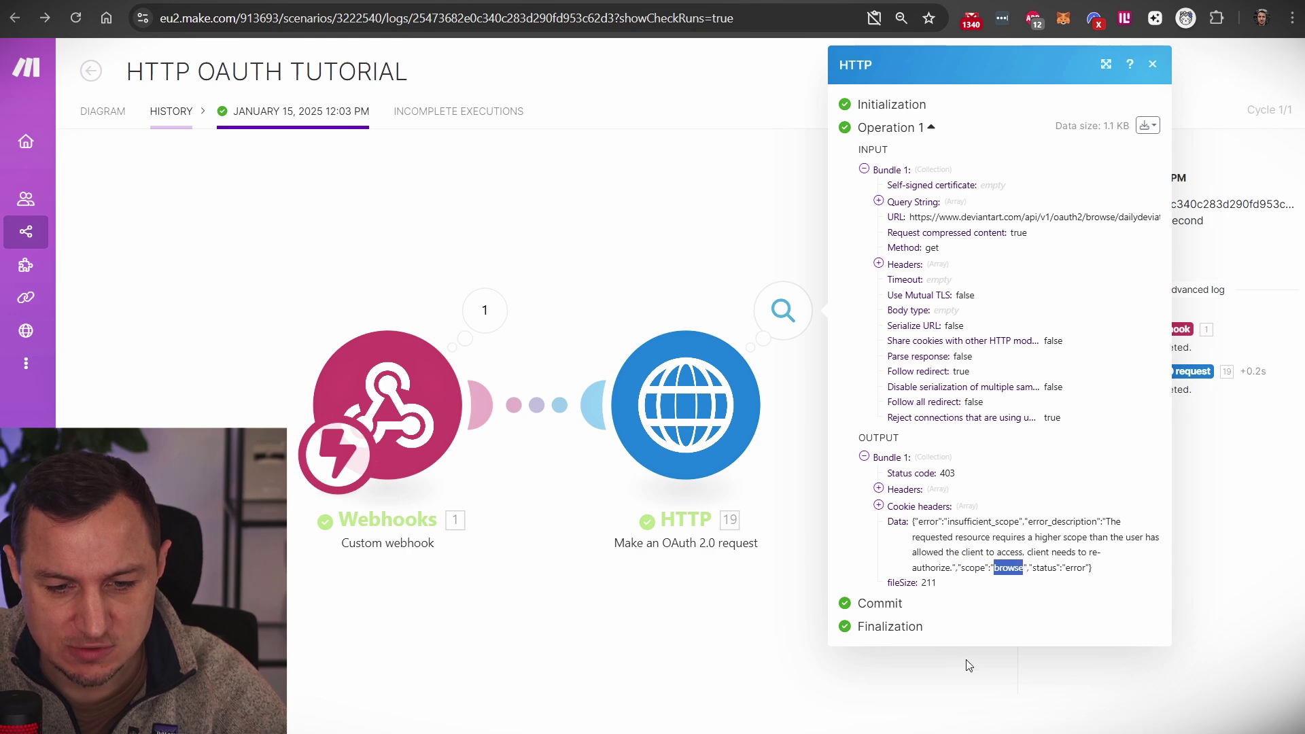
click(947, 526)
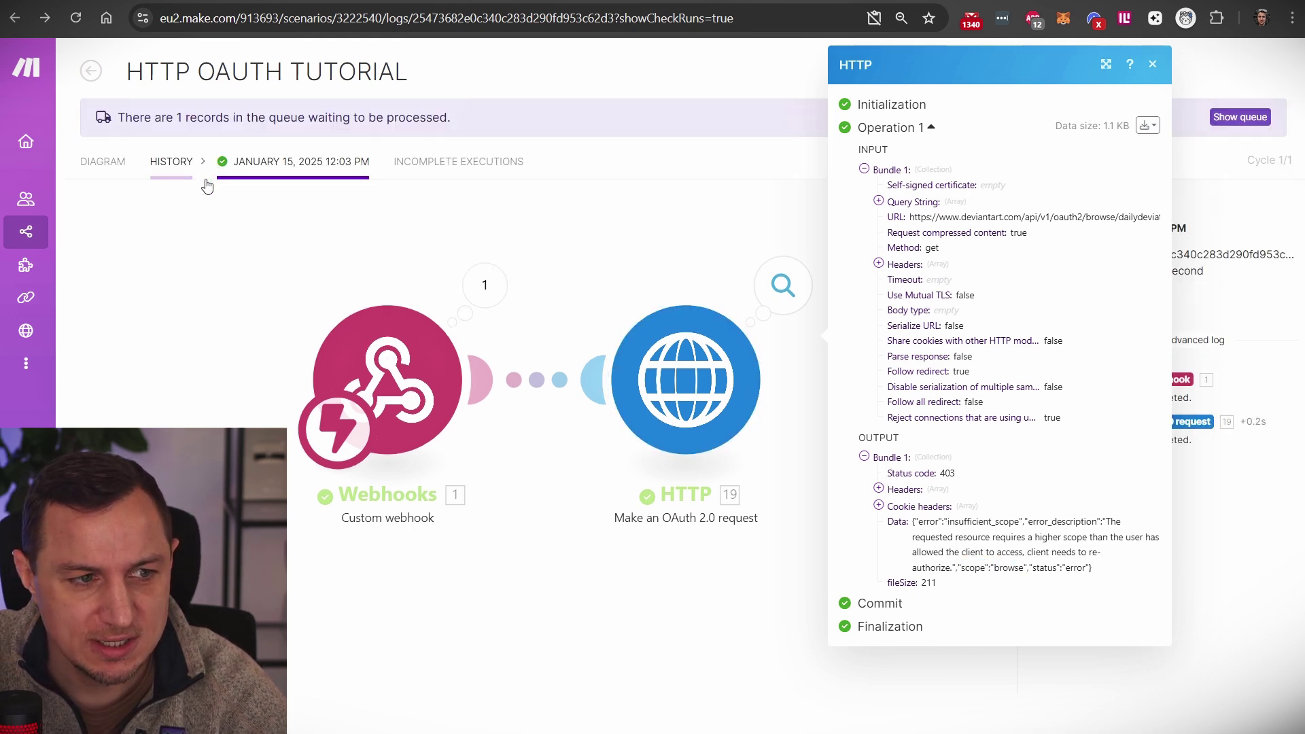
click(206, 185)
click(170, 166)
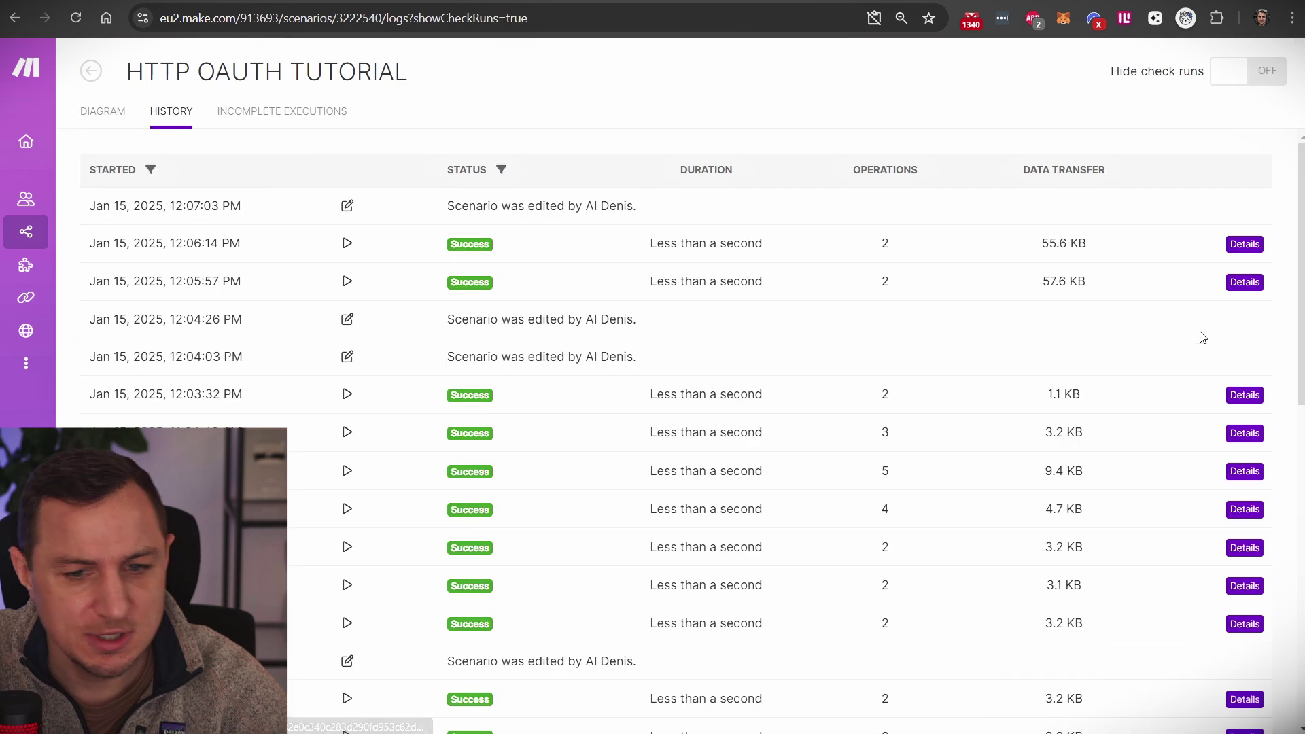
click(1249, 395)
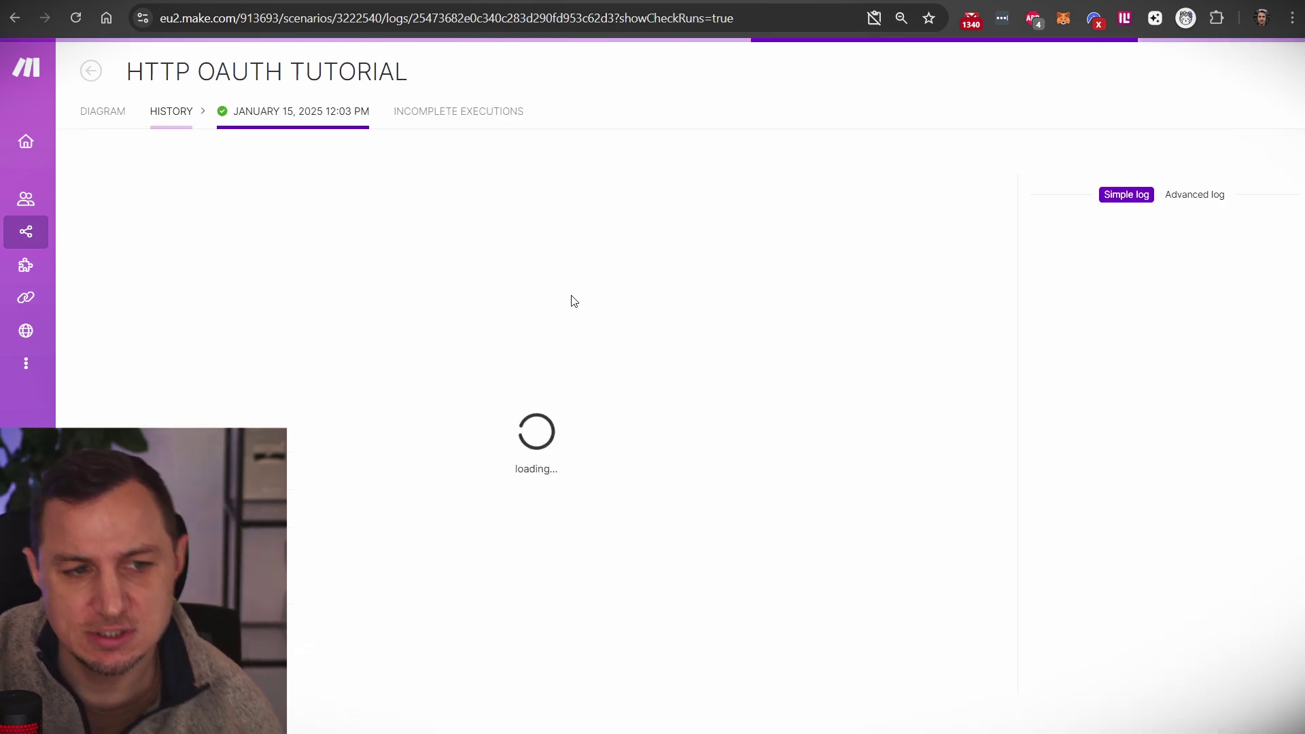
click(768, 322)
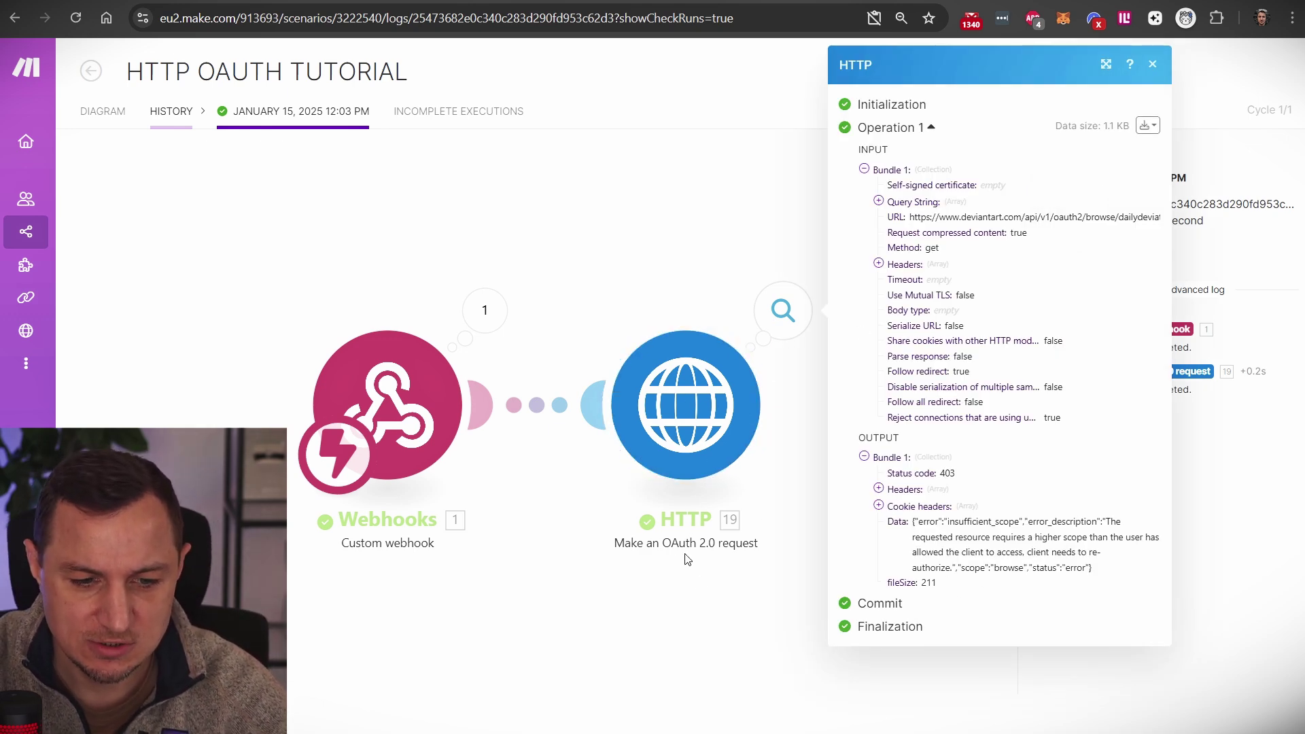
drag(912, 523, 1104, 578)
drag(957, 568, 1029, 572)
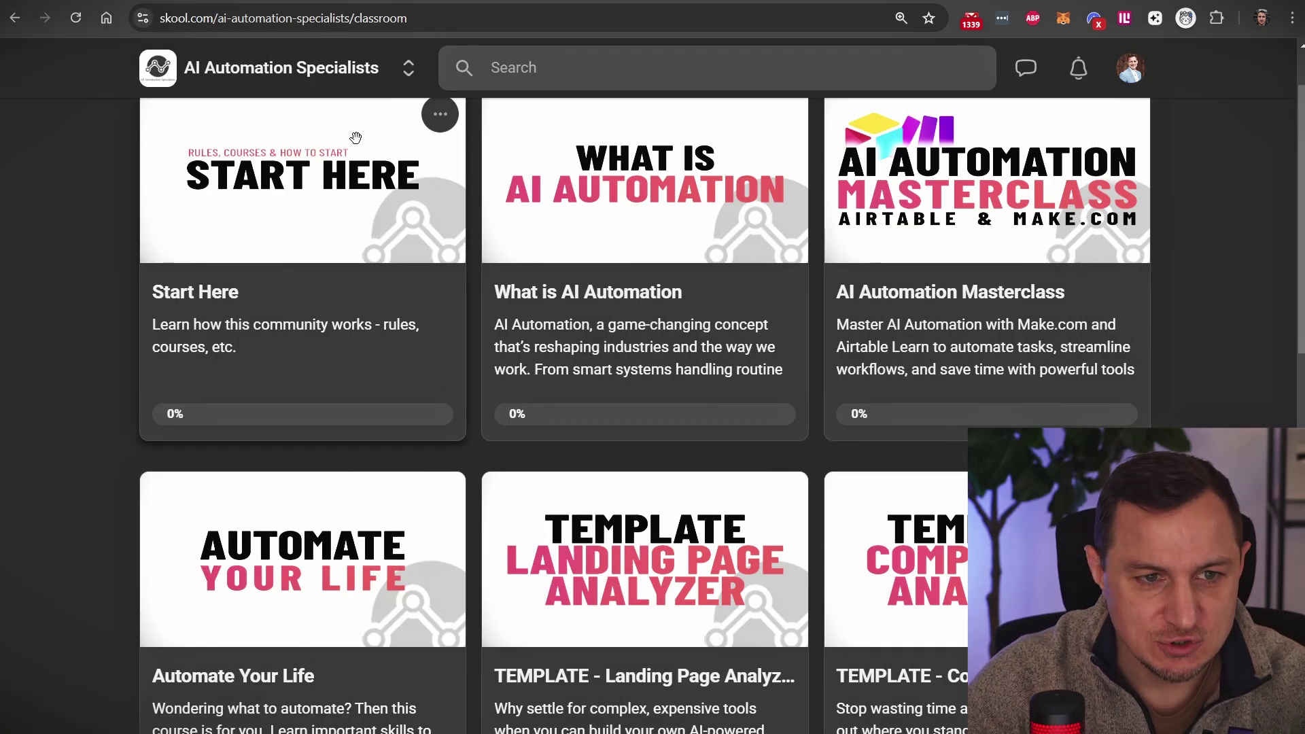
scroll(128, 99, up, 2)
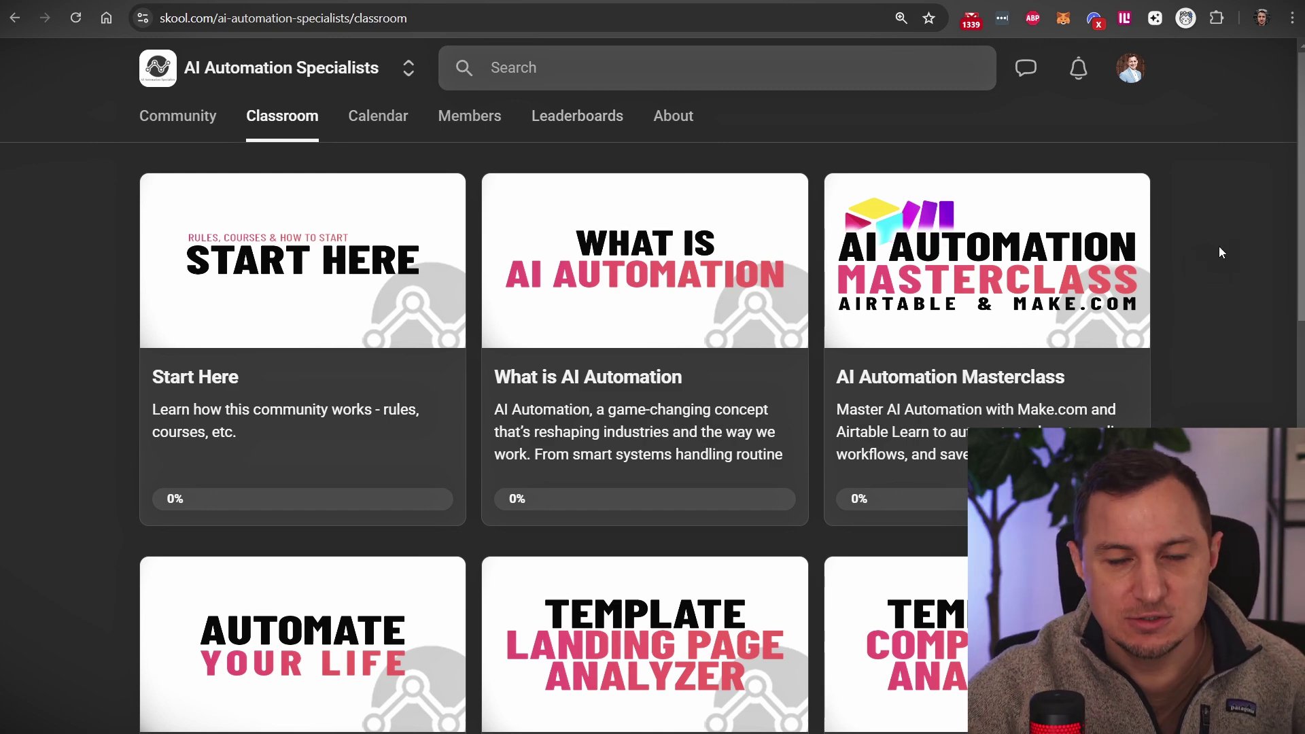
scroll(1249, 378, down, 5)
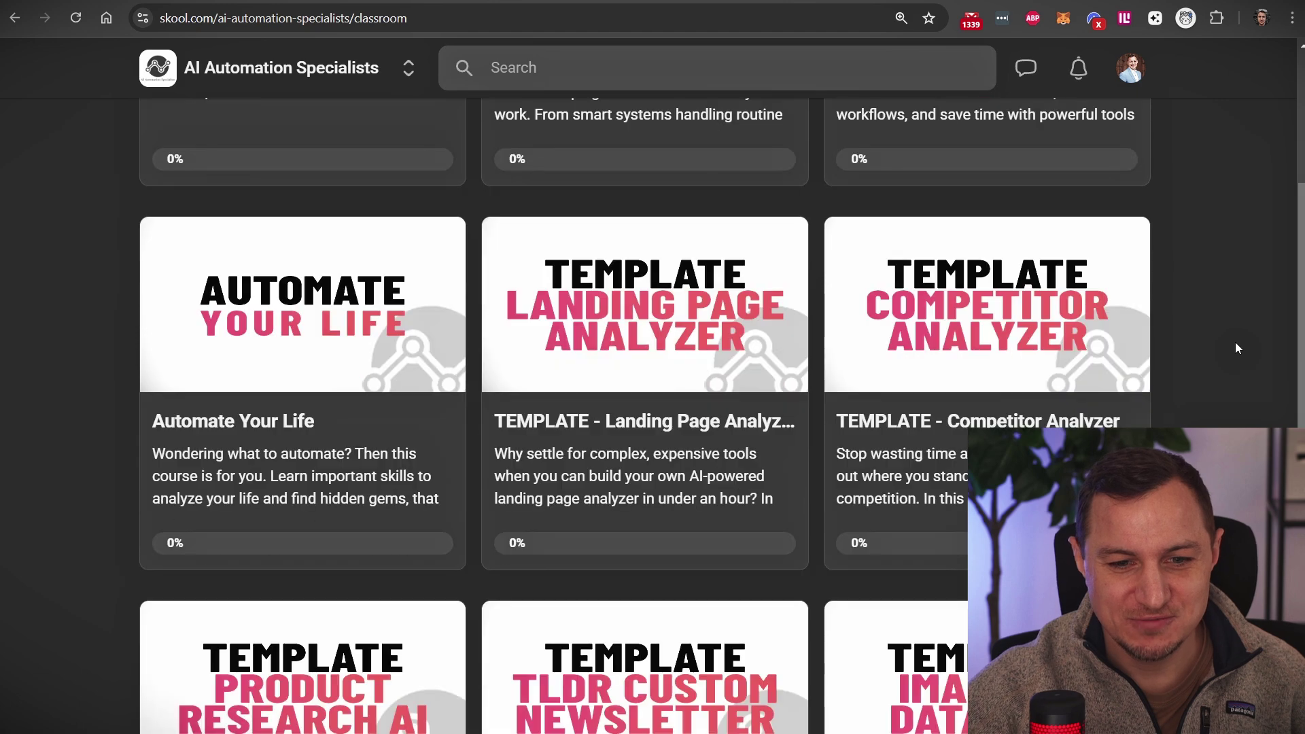
scroll(595, 249, down, 3)
scroll(742, 249, up, 1)
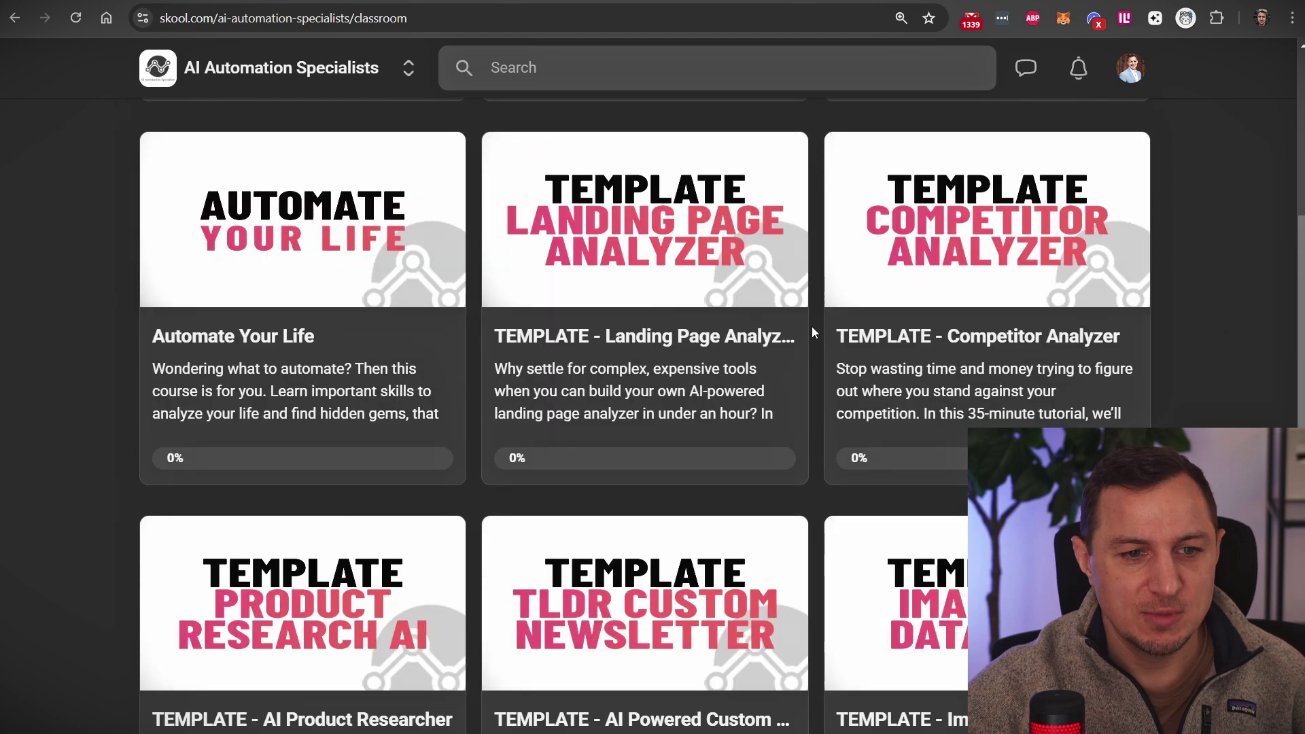
scroll(741, 245, down, 7)
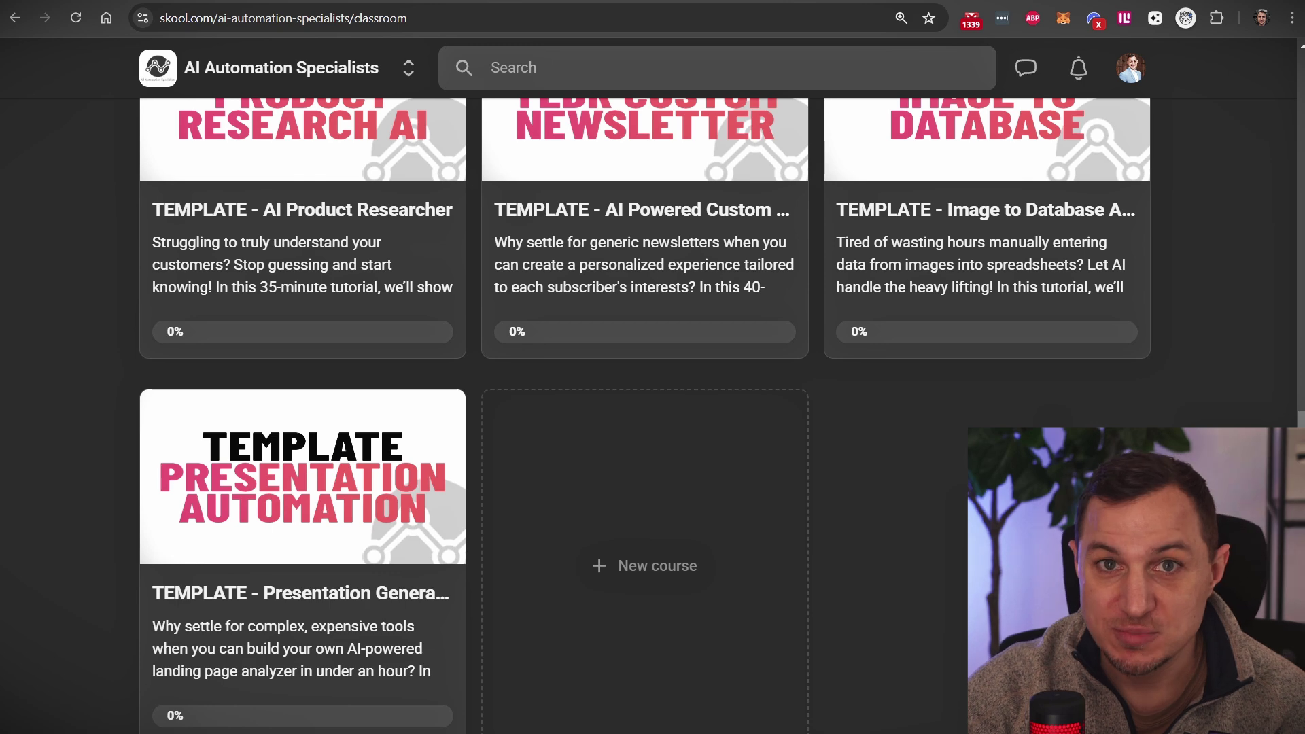
scroll(644, 408, up, 2)
scroll(644, 408, up, 2)
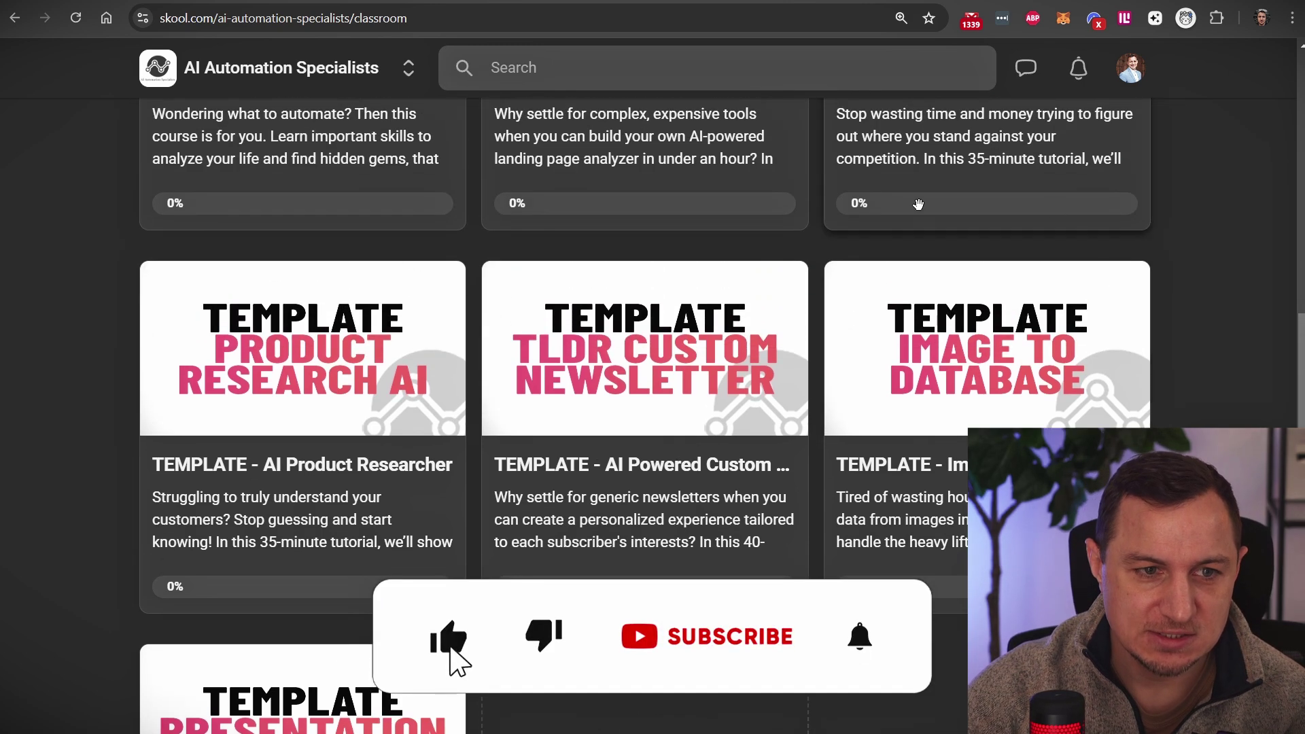